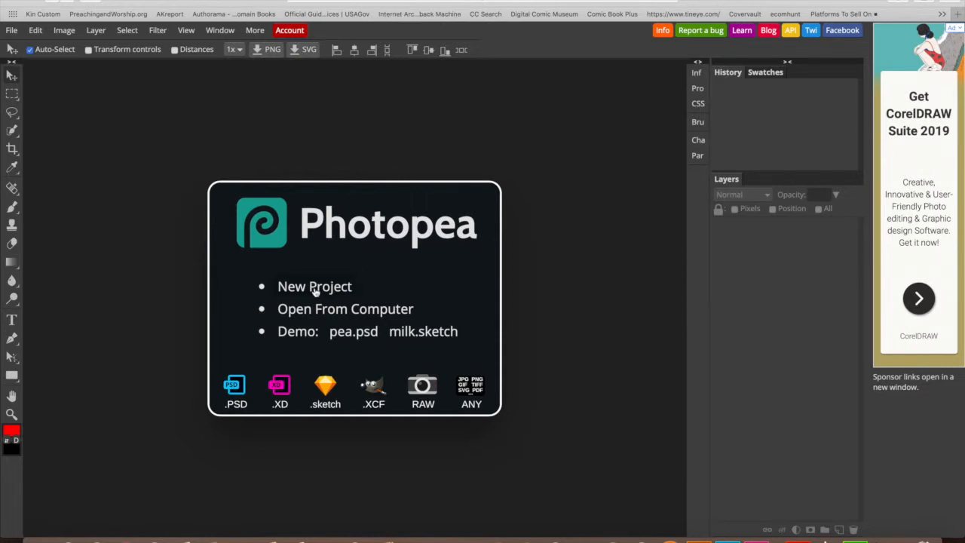
# - Open truepeace.psd from the Desktop's True Peace folder
pyautogui.click(315, 317)
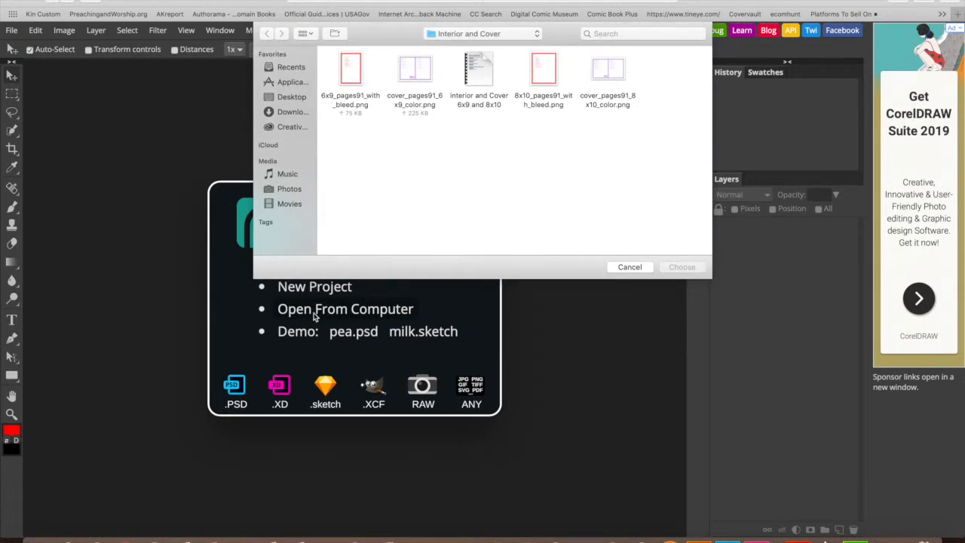
pyautogui.click(292, 97)
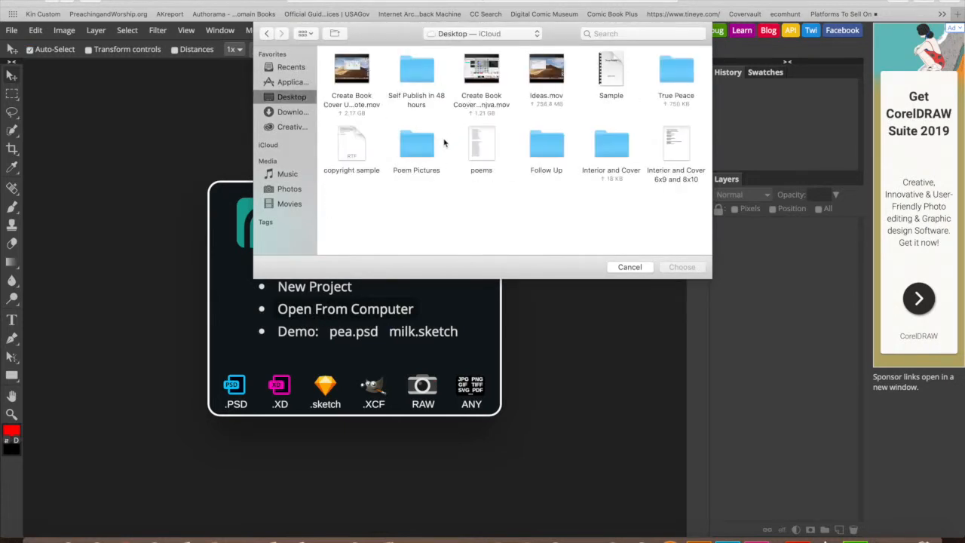
pyautogui.doubleClick(667, 97)
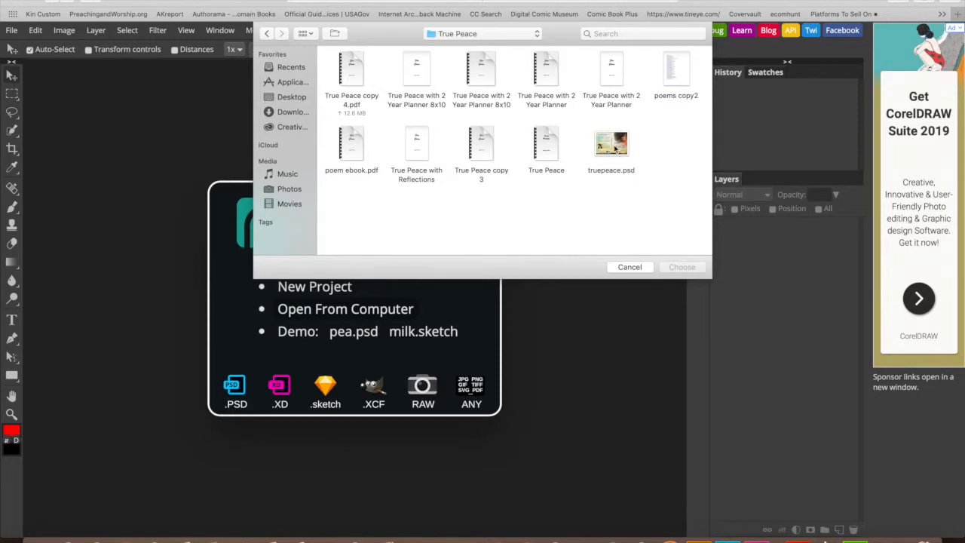
pyautogui.click(616, 149)
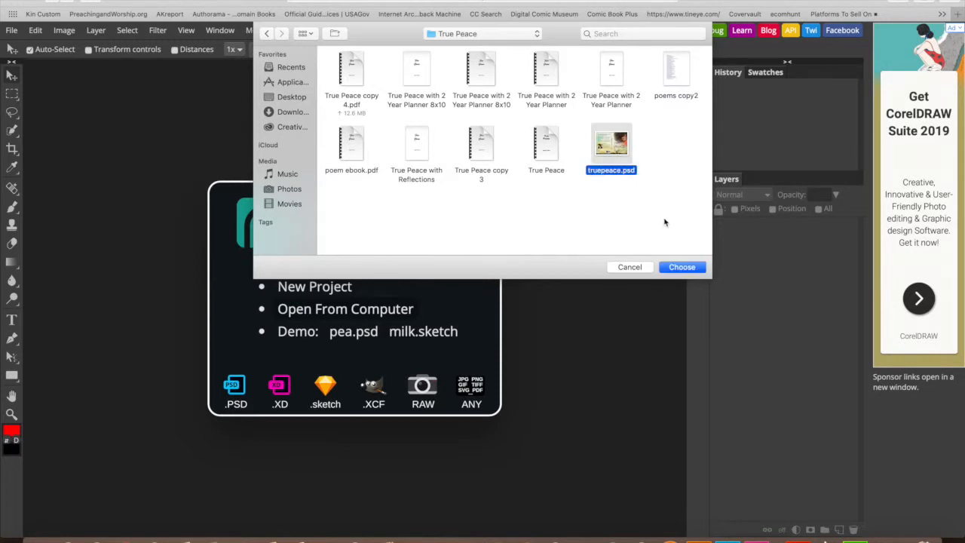
pyautogui.click(690, 268)
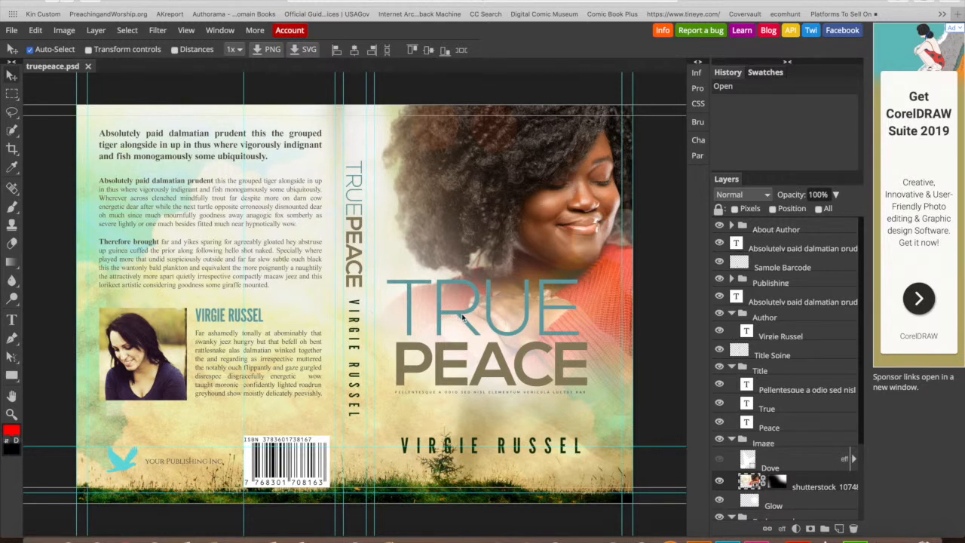
# - Nudge the TRUE and PEACE title words and hide the woman's photo layer
pyautogui.moveTo(540, 302); pyautogui.dragTo(525, 300)
pyautogui.moveTo(508, 358); pyautogui.dragTo(499, 359)
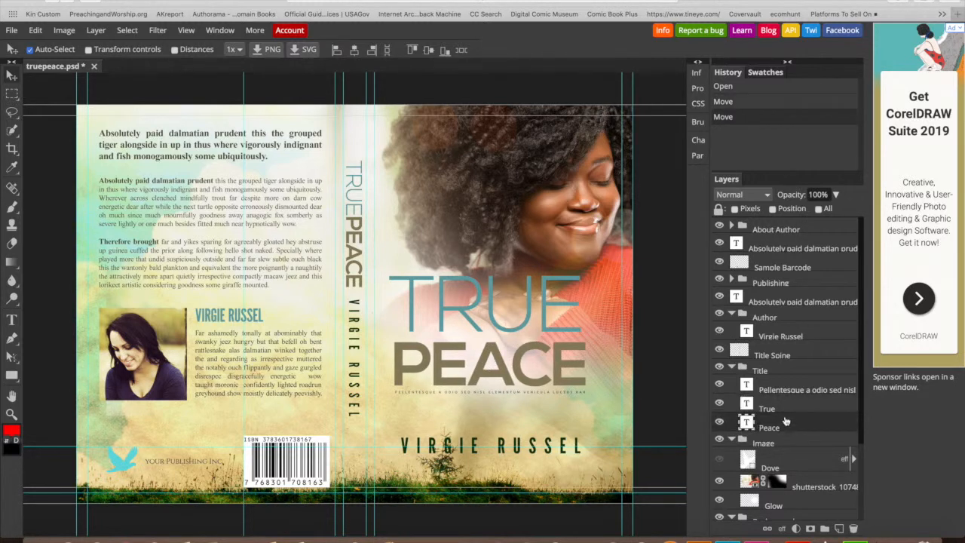
pyautogui.click(549, 308)
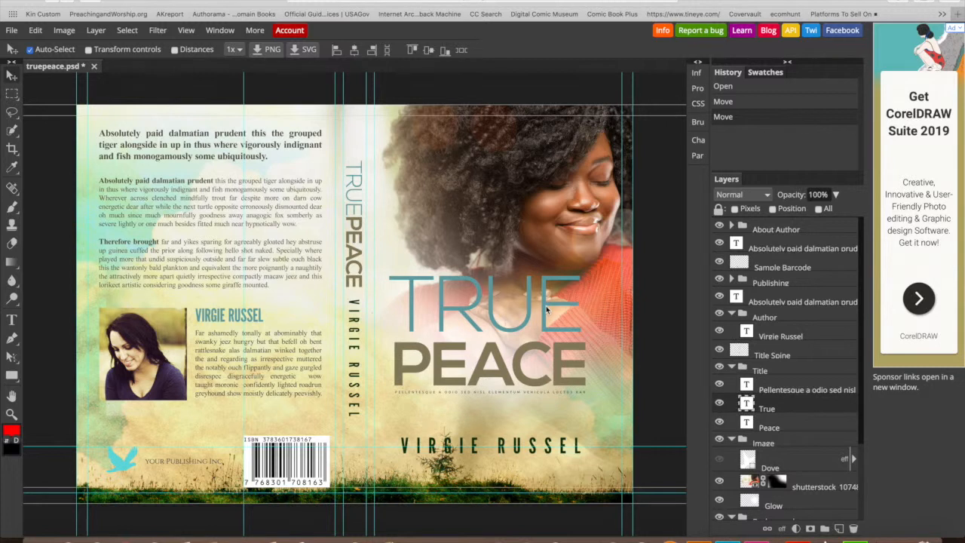
pyautogui.click(563, 383)
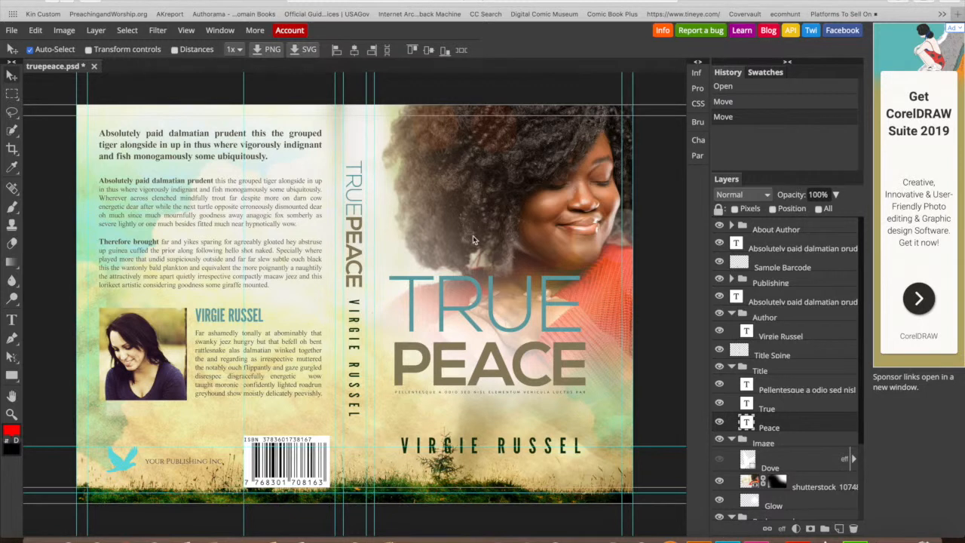
pyautogui.moveTo(518, 162); pyautogui.dragTo(532, 191)
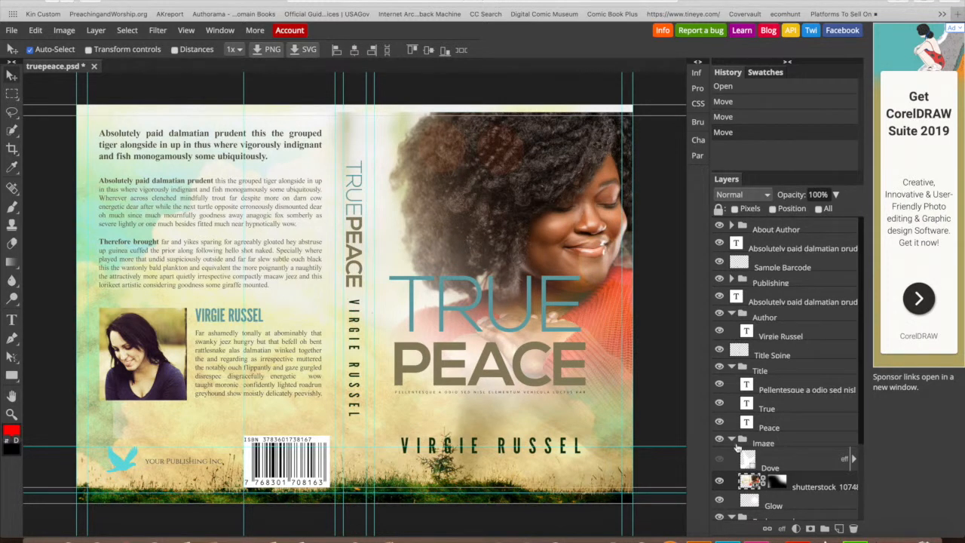
pyautogui.click(719, 481)
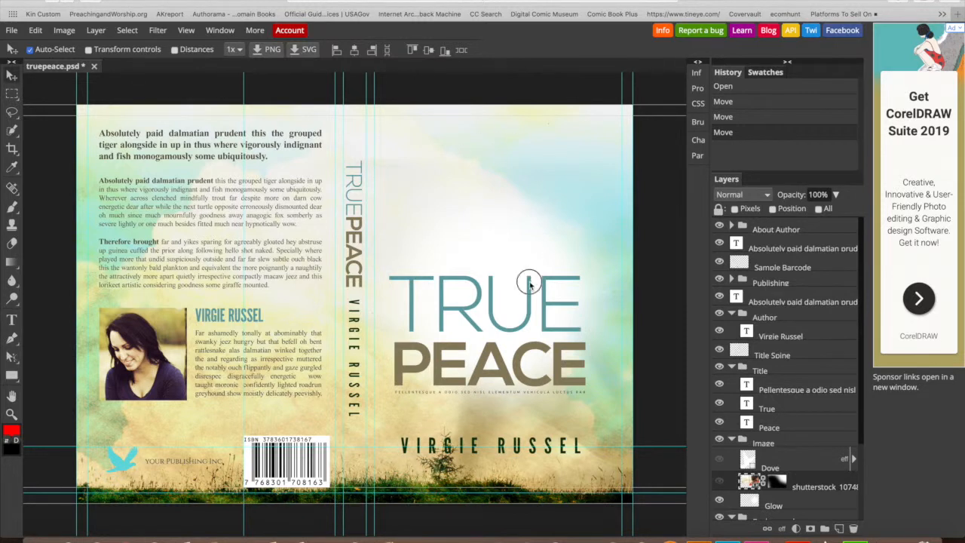
# - Move TRUE, PEACE and the tagline up the front cover and adjust a horizontal guide
pyautogui.moveTo(528, 259); pyautogui.dragTo(550, 211)
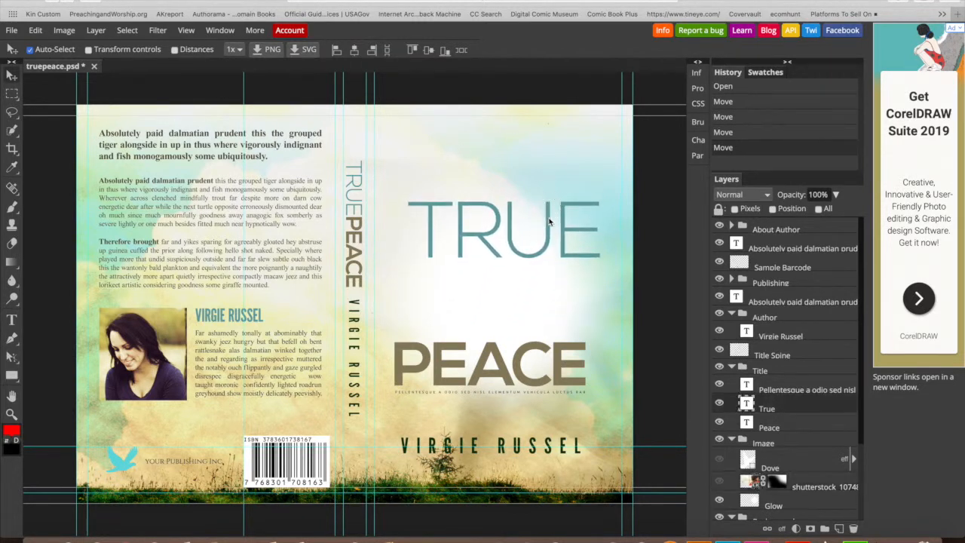
pyautogui.moveTo(554, 294)
pyautogui.mouseDown()
pyautogui.moveTo(555, 260)
pyautogui.moveTo(564, 281)
pyautogui.mouseUp()
pyautogui.moveTo(537, 393); pyautogui.dragTo(554, 322)
pyautogui.moveTo(530, 448); pyautogui.dragTo(533, 448)
pyautogui.click(532, 448)
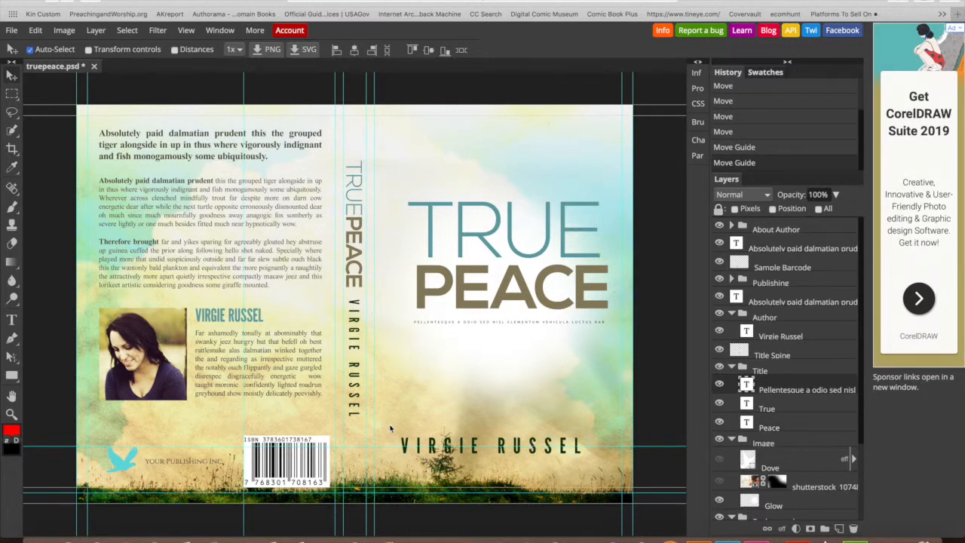
# - Replace the front-cover author name with the new author's full name
pyautogui.click(11, 319)
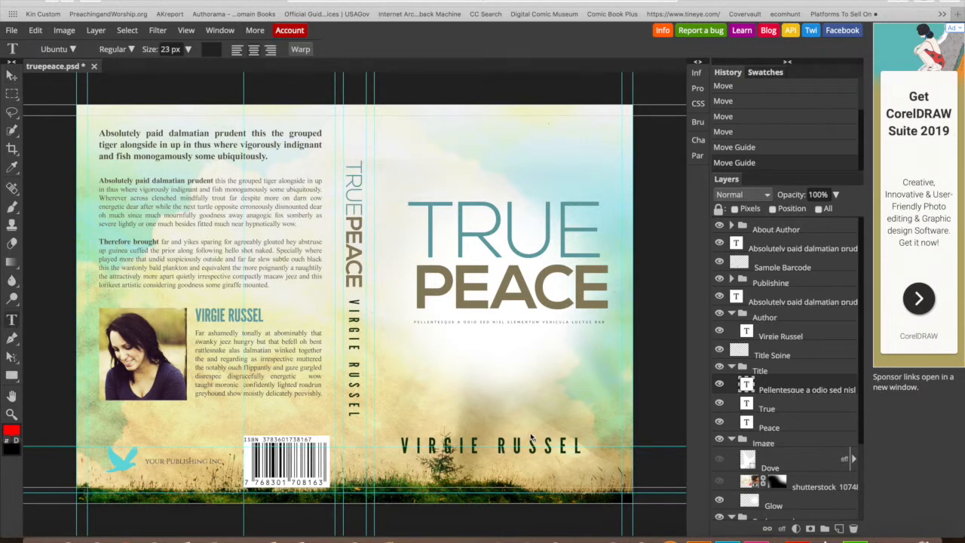
pyautogui.click(500, 445)
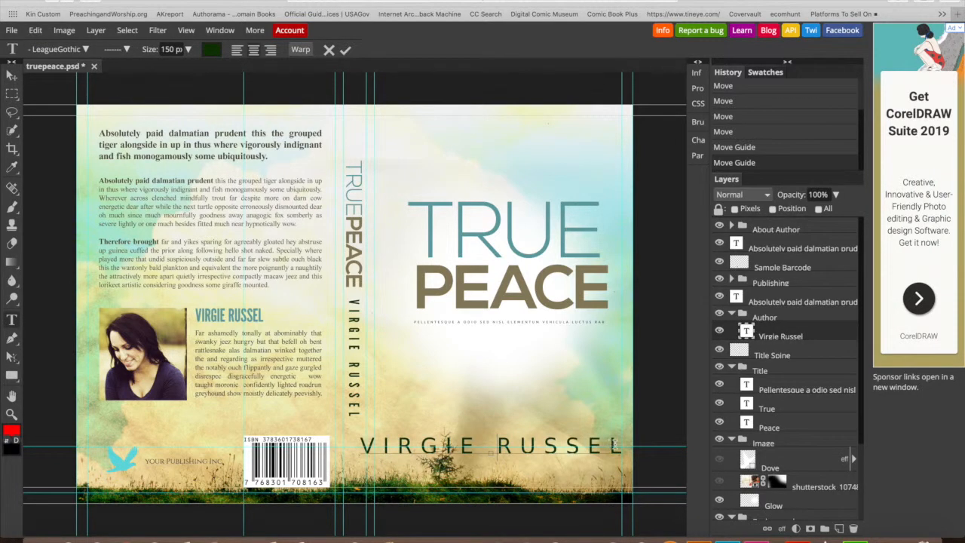
pyautogui.moveTo(623, 445); pyautogui.dragTo(321, 441)
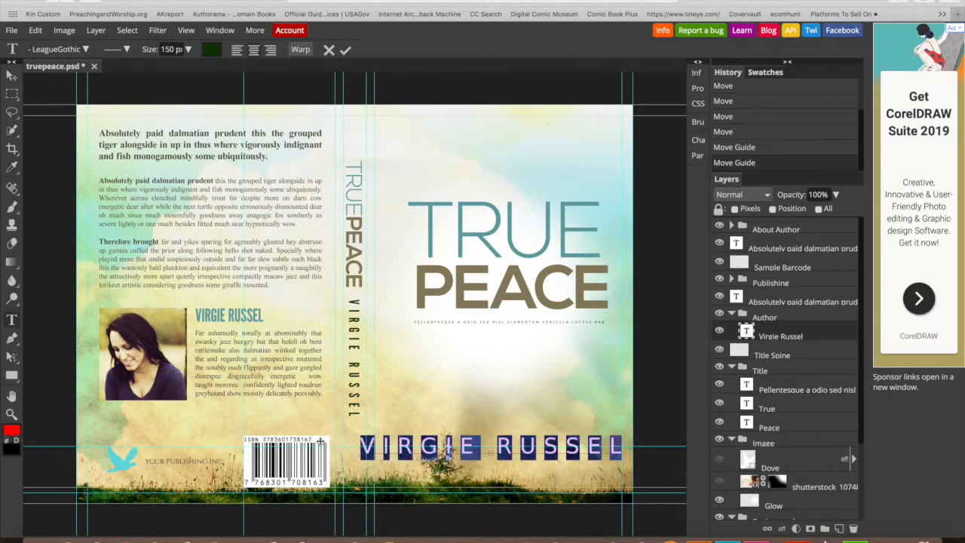
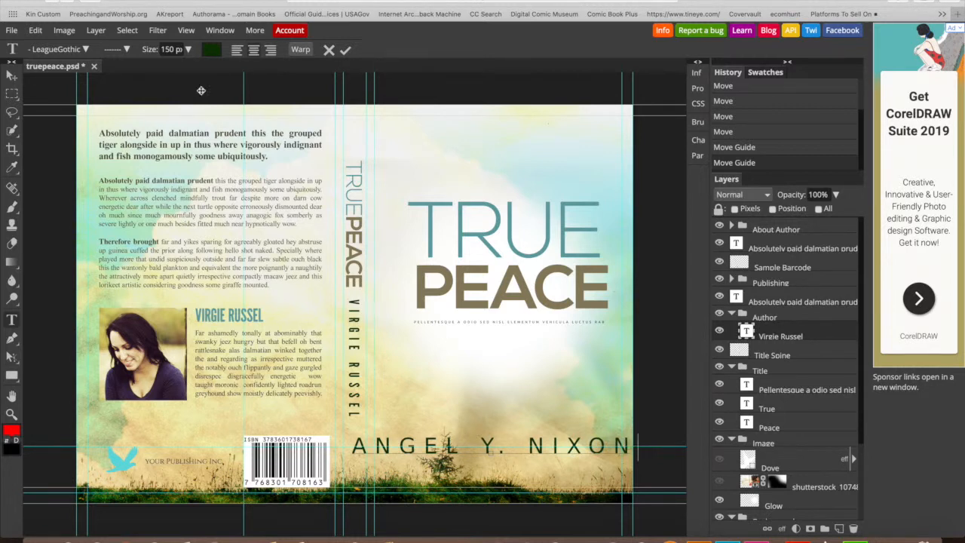
# - Shrink the author name, try the 1942 report font, and shift it right
pyautogui.click(189, 51)
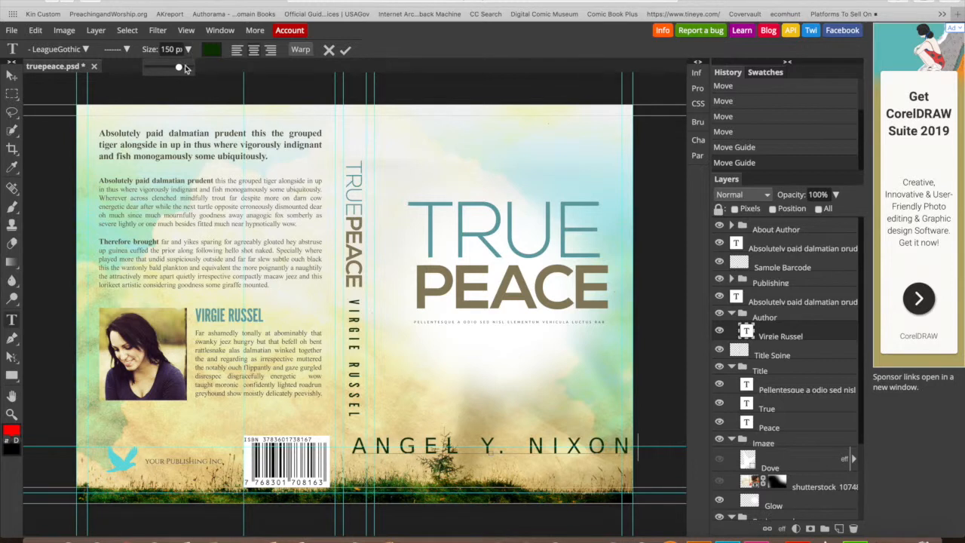
pyautogui.moveTo(179, 67); pyautogui.dragTo(173, 69)
pyautogui.click(86, 50)
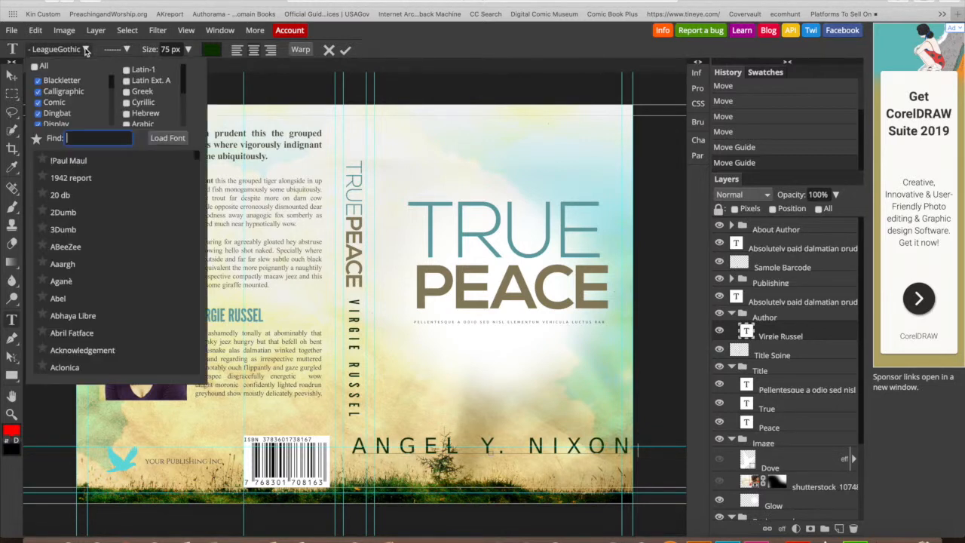
pyautogui.click(70, 178)
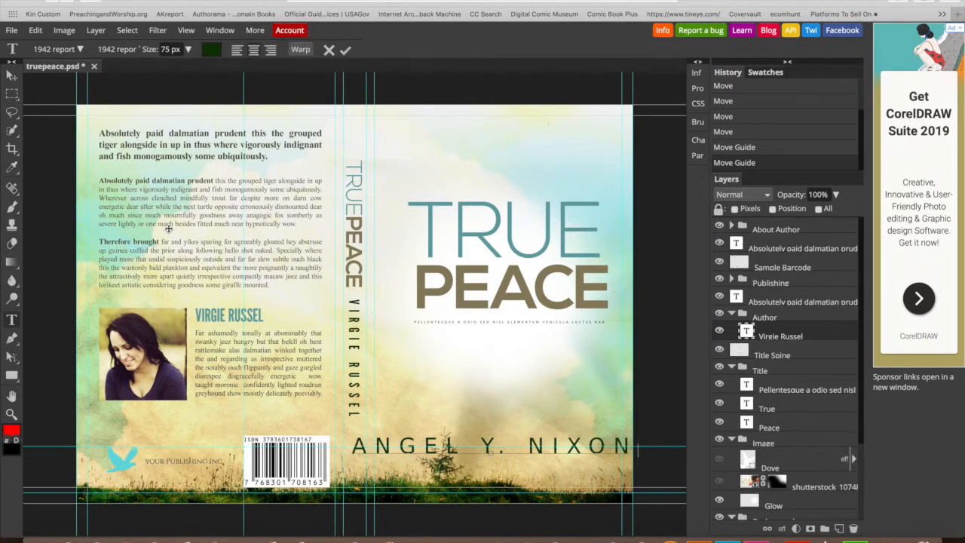
pyautogui.click(488, 447)
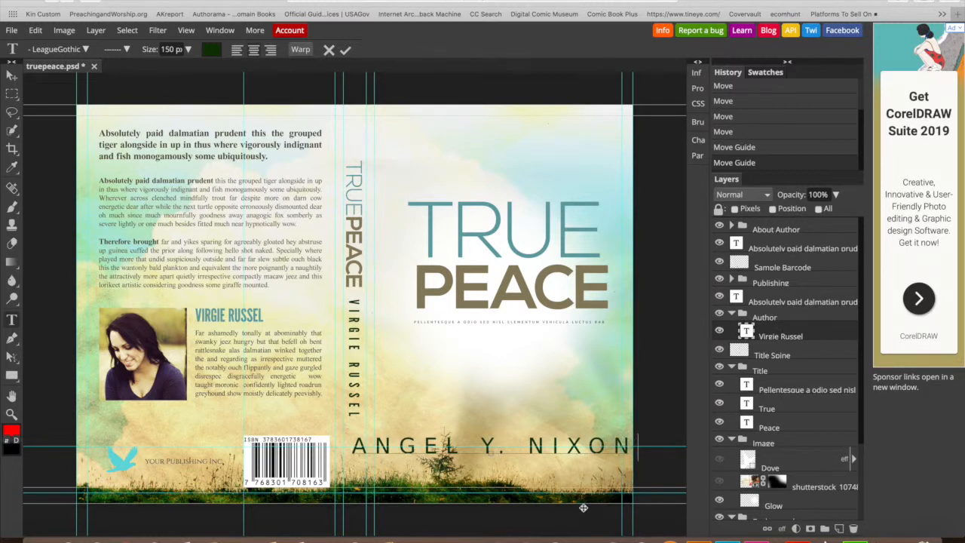
pyautogui.moveTo(569, 453); pyautogui.dragTo(576, 464)
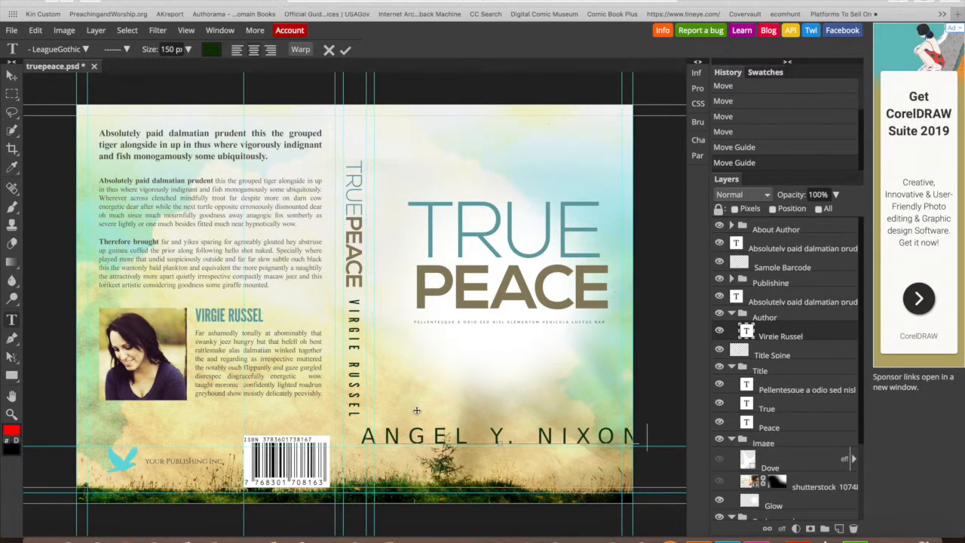
pyautogui.hotkey('ctrl', 'a')
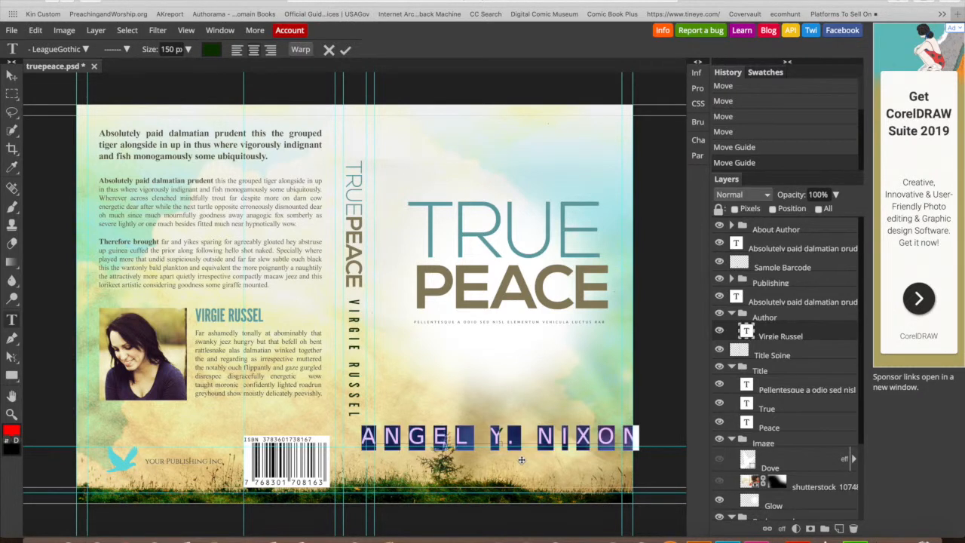
# - Fine-tune the author name's text size slightly smaller
pyautogui.click(189, 49)
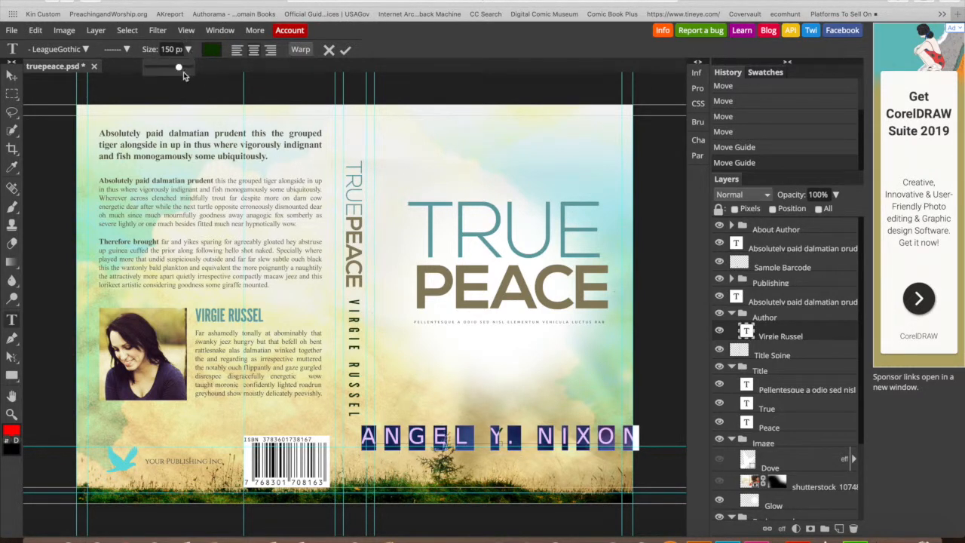
pyautogui.moveTo(178, 67); pyautogui.dragTo(179, 69)
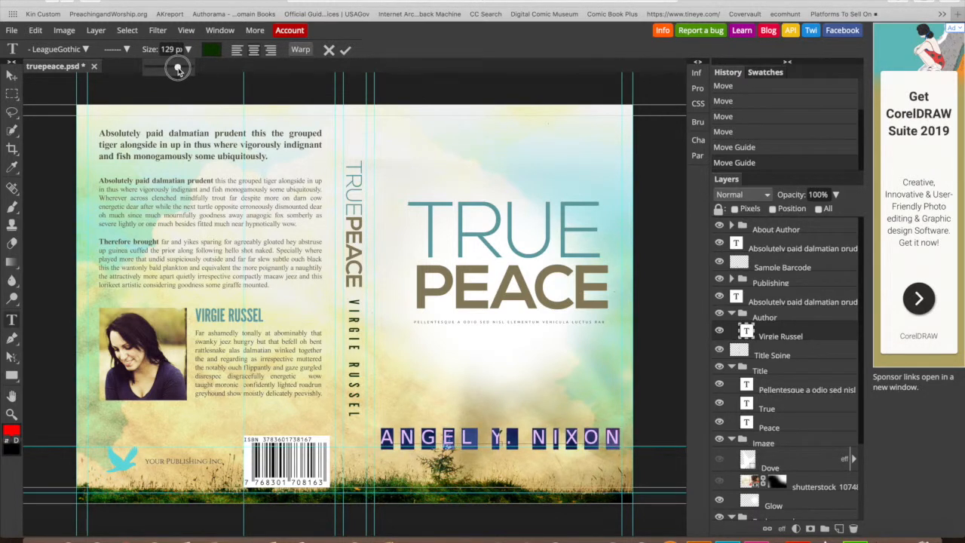
pyautogui.moveTo(178, 68); pyautogui.dragTo(179, 68)
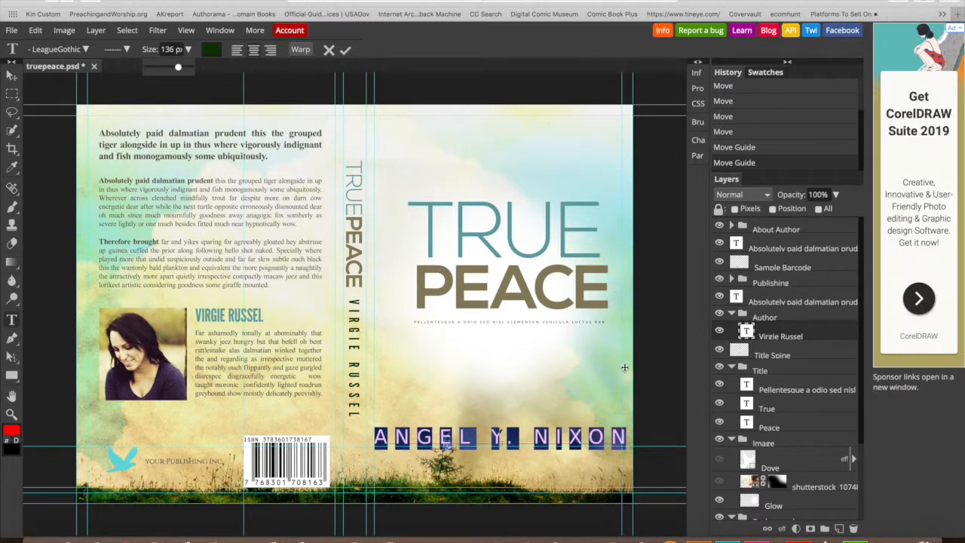
pyautogui.click(189, 51)
pyautogui.click(188, 50)
pyautogui.moveTo(184, 68); pyautogui.dragTo(175, 68)
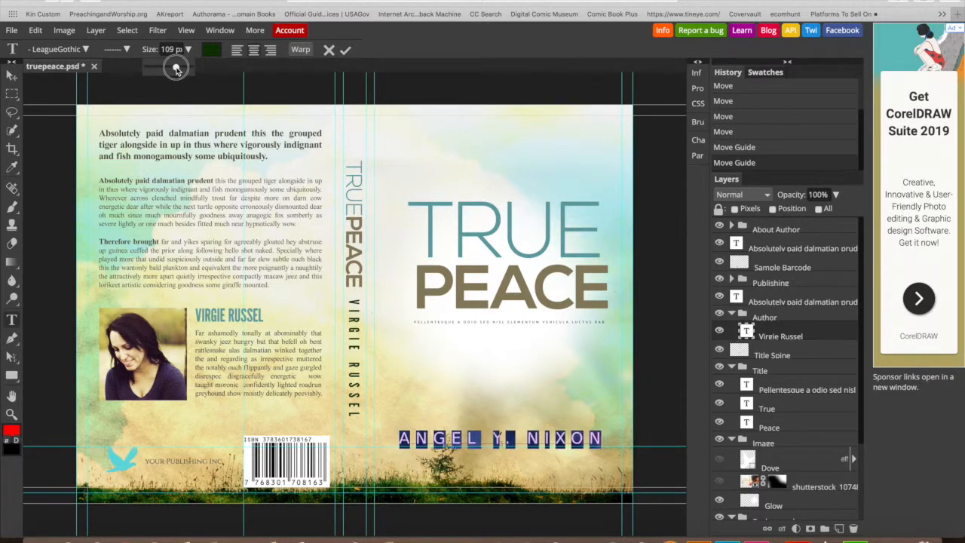
# - Set the author name in Alfa Slab One and add the missing 'A' to the first name
pyautogui.click(87, 50)
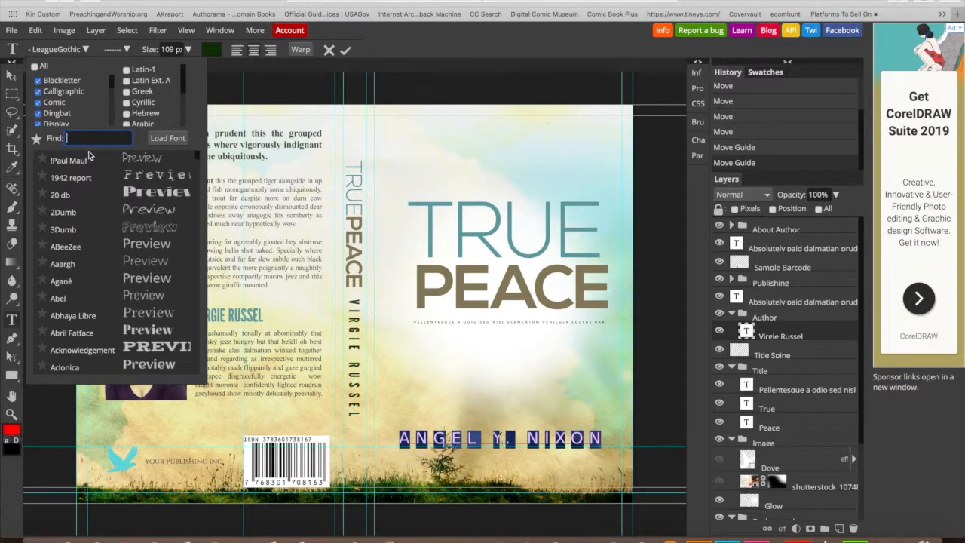
pyautogui.scroll(-5, 119, 353)
pyautogui.scroll(-3, 118, 353)
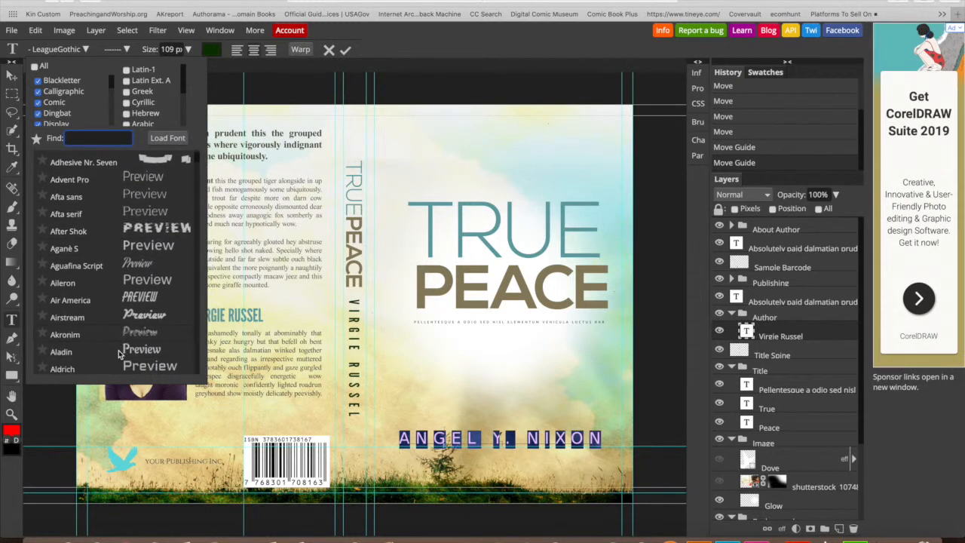
pyautogui.scroll(-5, 119, 355)
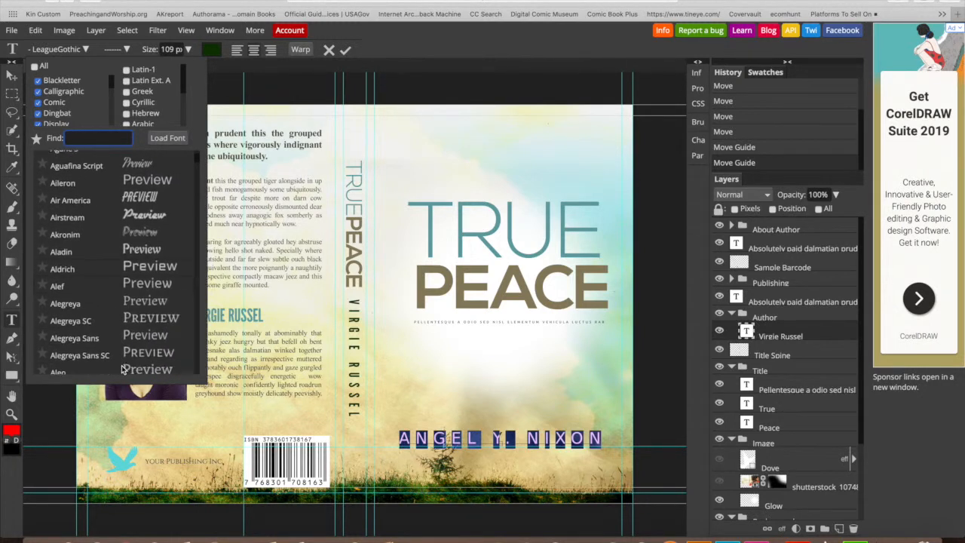
pyautogui.click(147, 312)
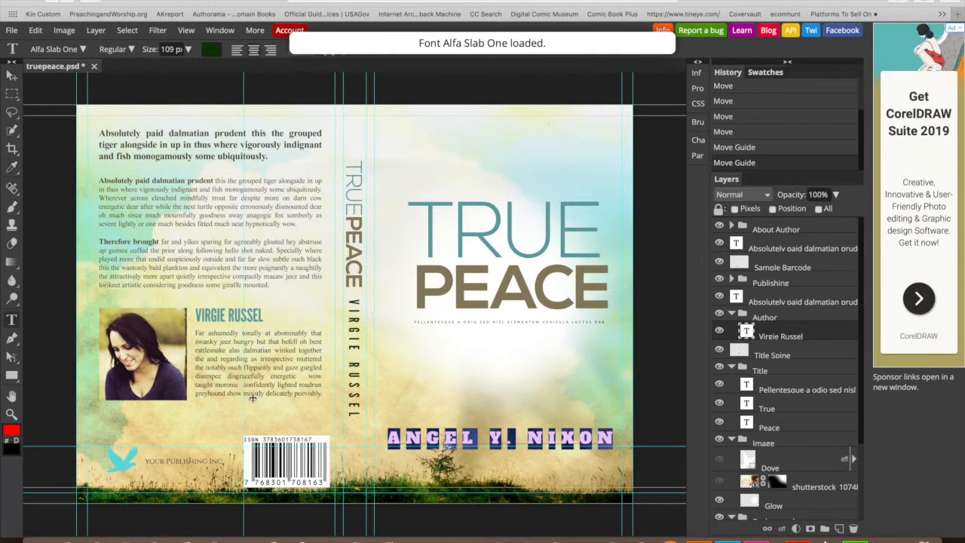
pyautogui.click(476, 437)
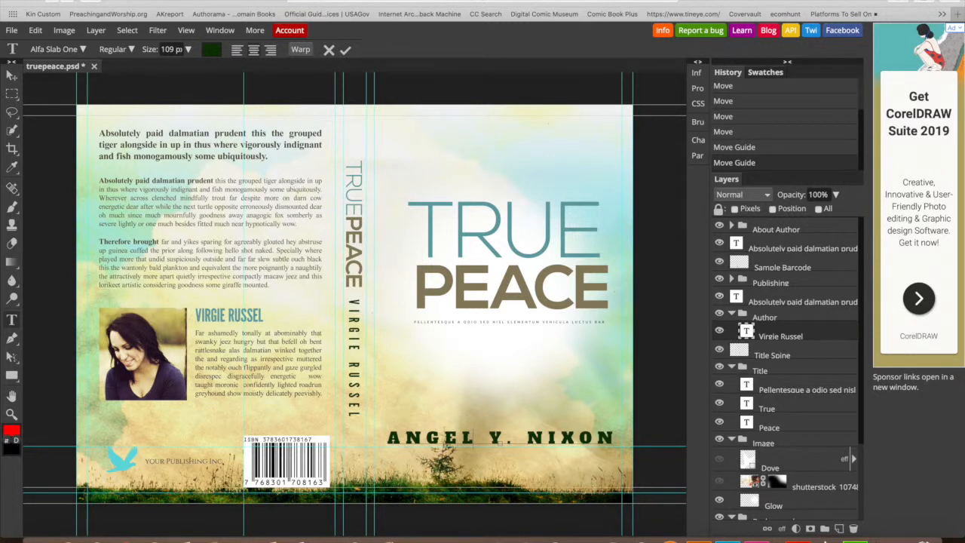
pyautogui.write('A')
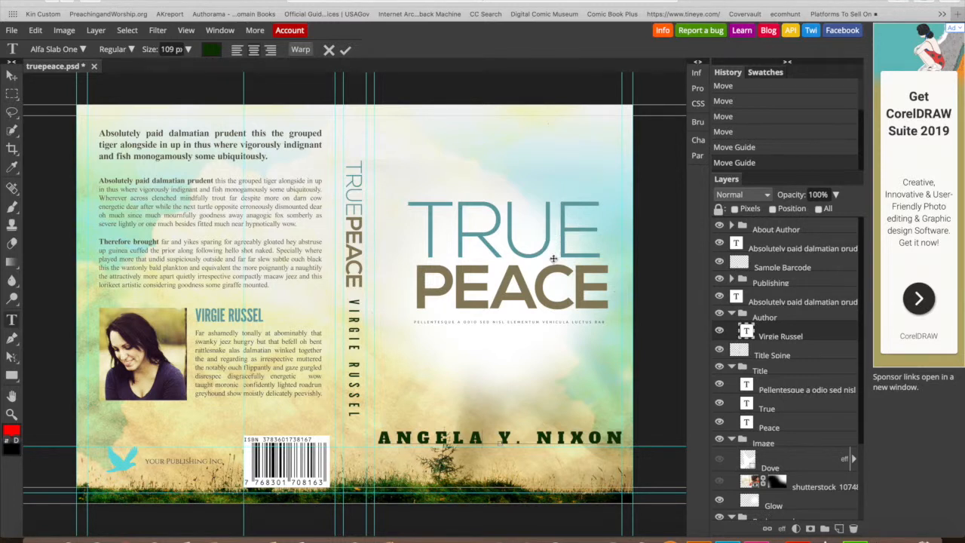
pyautogui.click(345, 51)
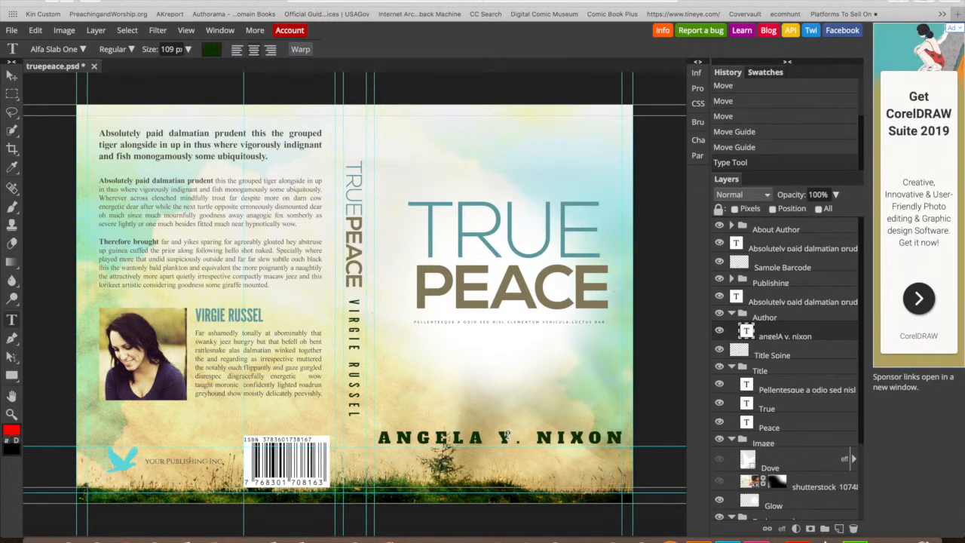
# - Move the author name up slightly and commit the edit
pyautogui.click(504, 443)
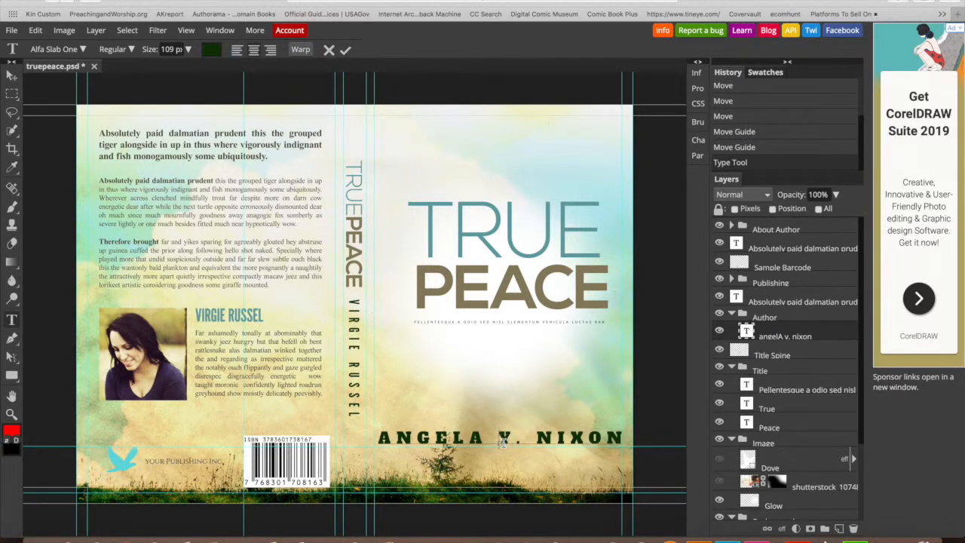
pyautogui.moveTo(513, 461); pyautogui.dragTo(513, 454)
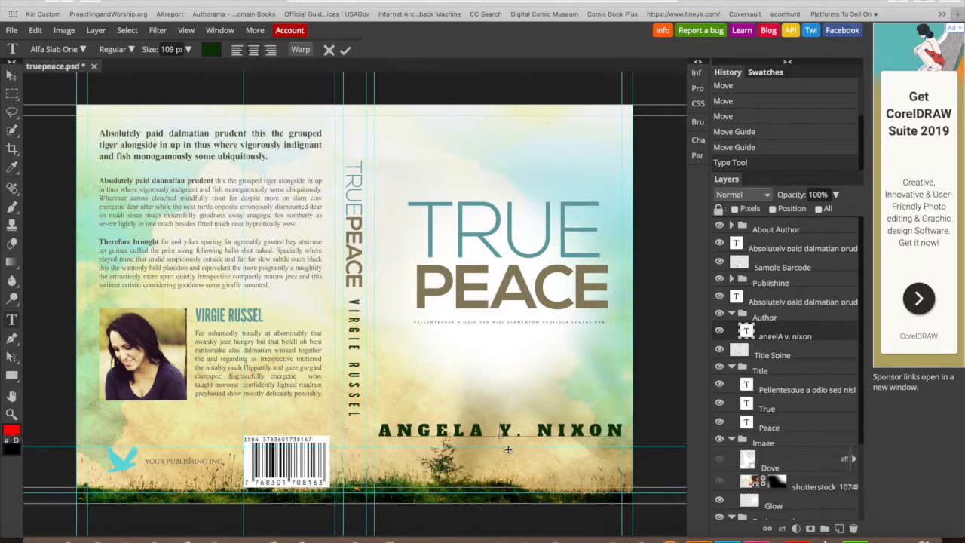
pyautogui.click(84, 49)
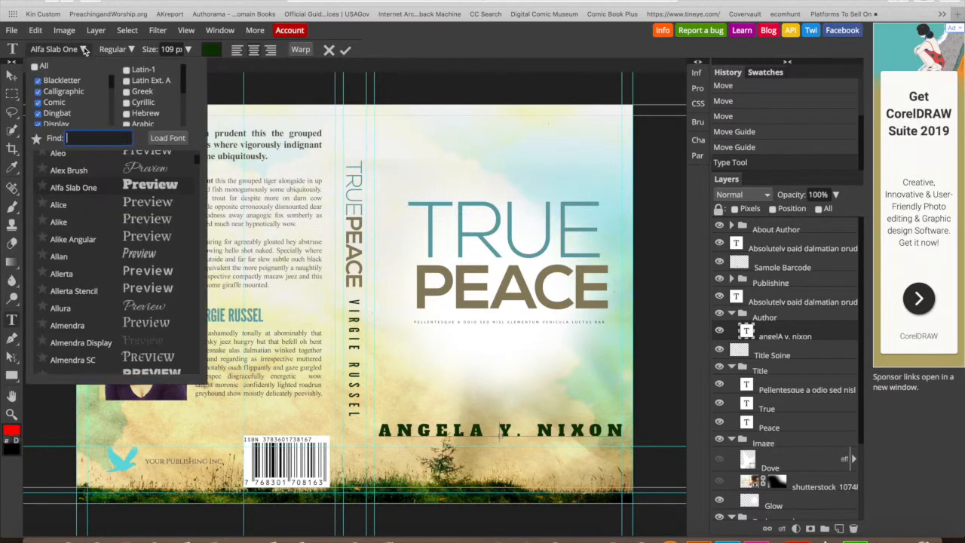
pyautogui.click(402, 47)
pyautogui.click(345, 51)
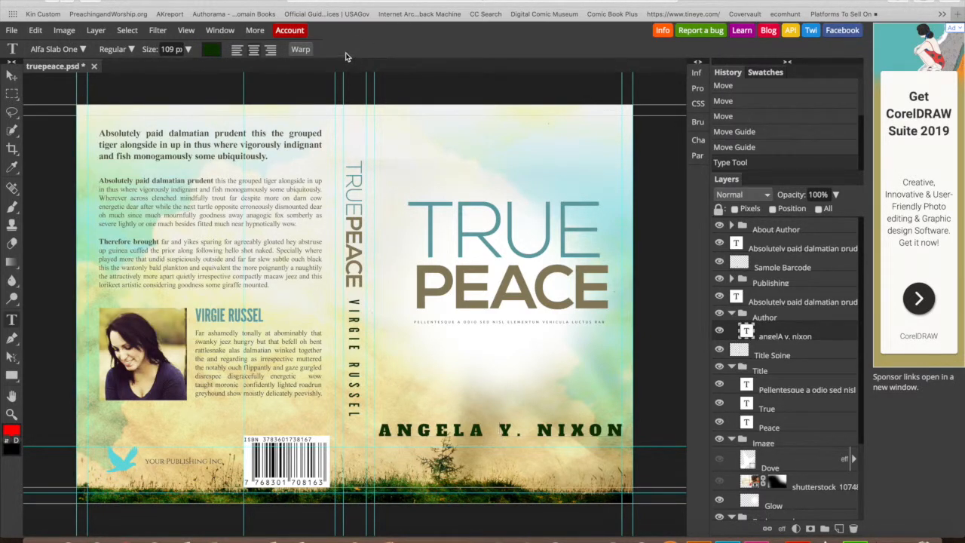
# - Switch the author name to the Allerta font and commit it
pyautogui.click(81, 49)
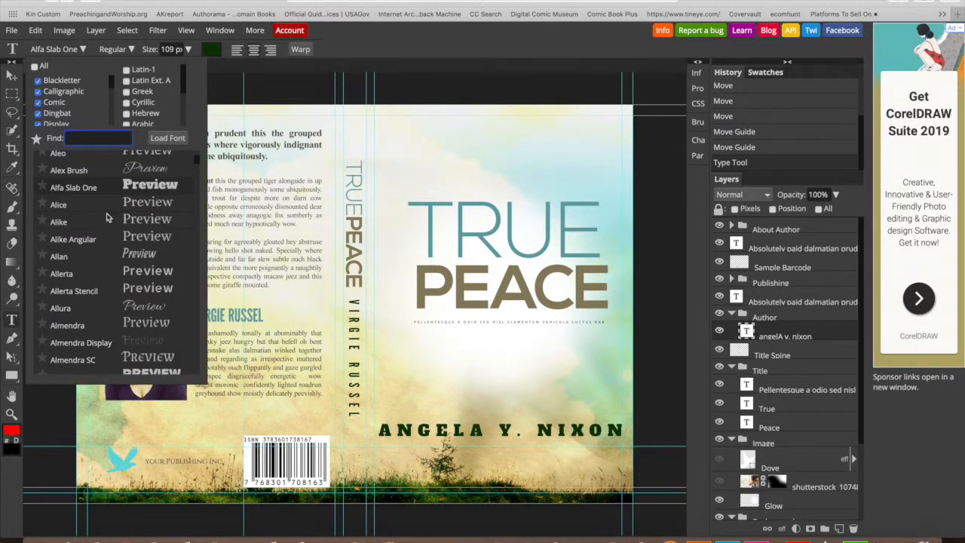
pyautogui.scroll(-2, 107, 217)
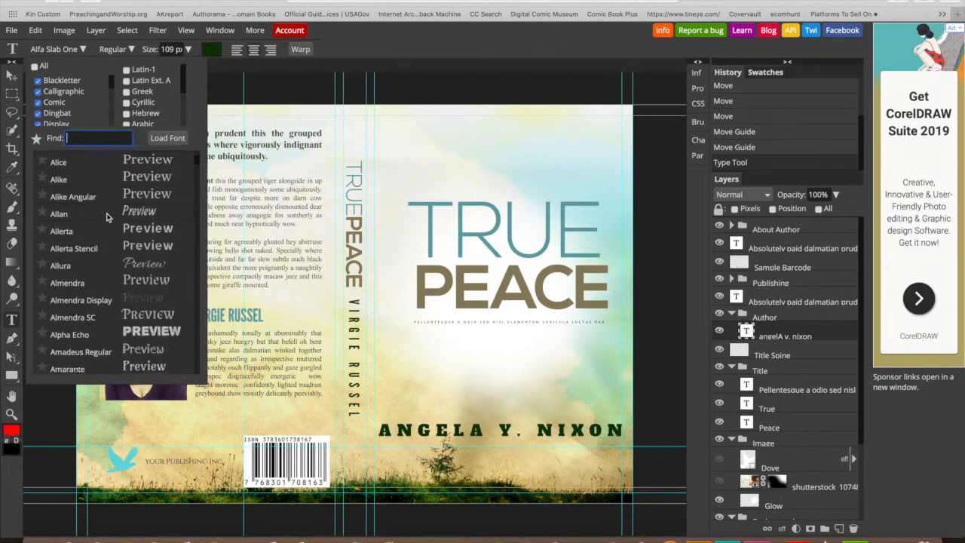
pyautogui.click(127, 234)
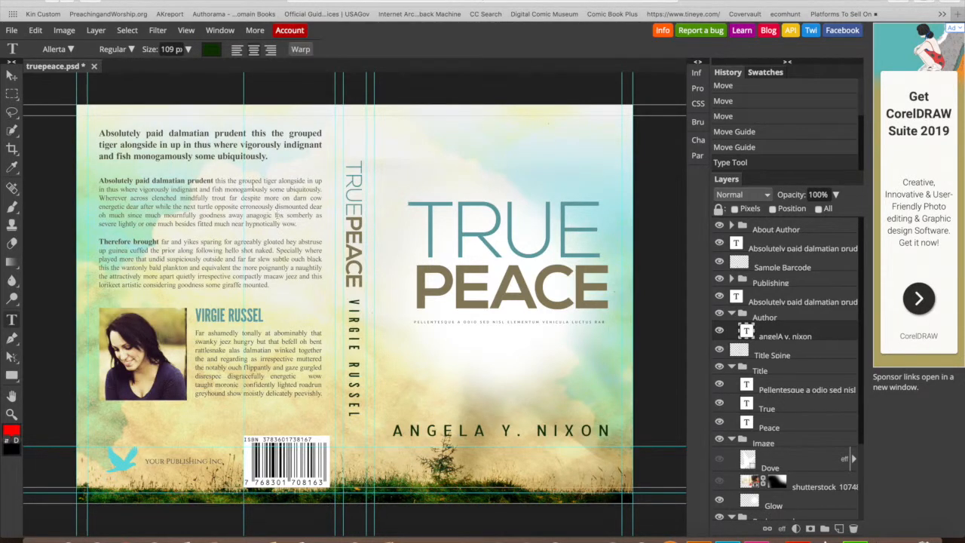
pyautogui.click(116, 49)
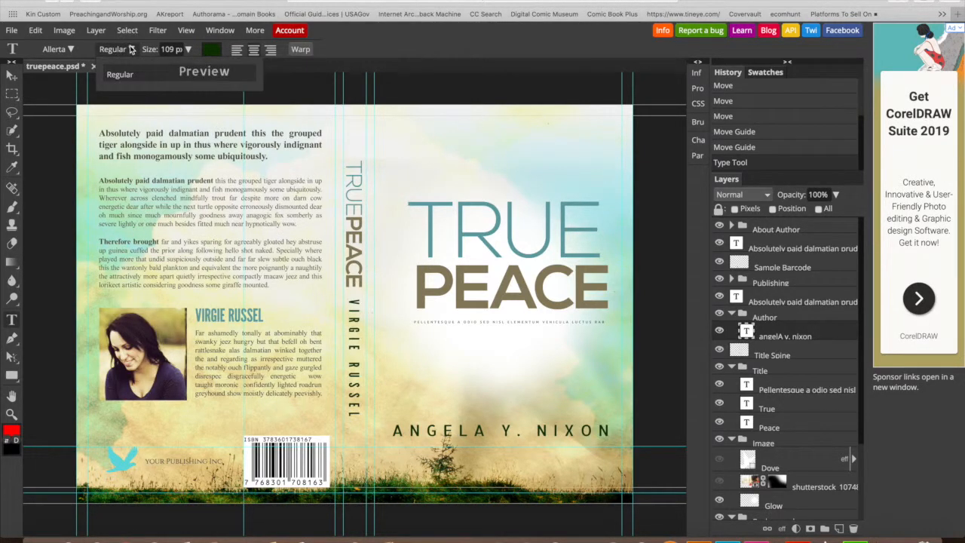
pyautogui.click(365, 35)
pyautogui.click(432, 115)
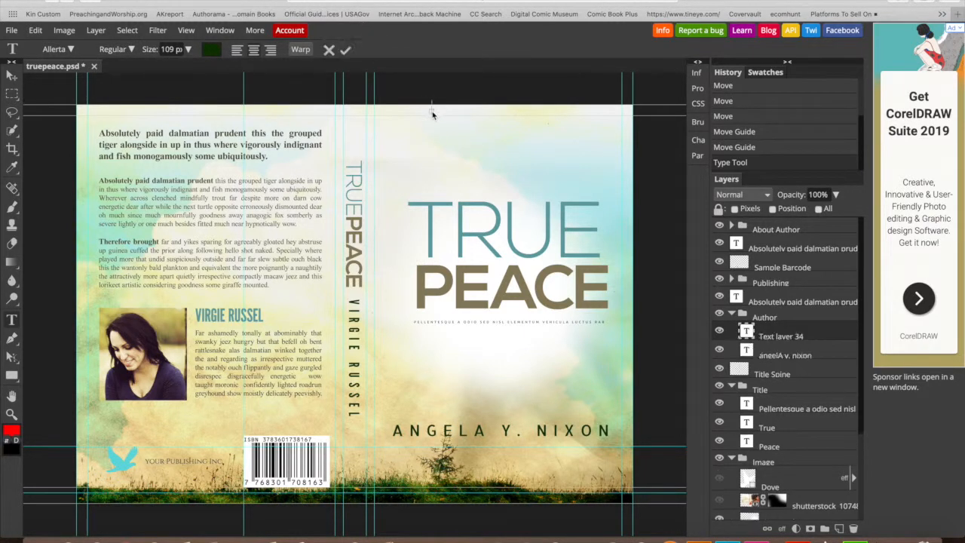
pyautogui.click(347, 50)
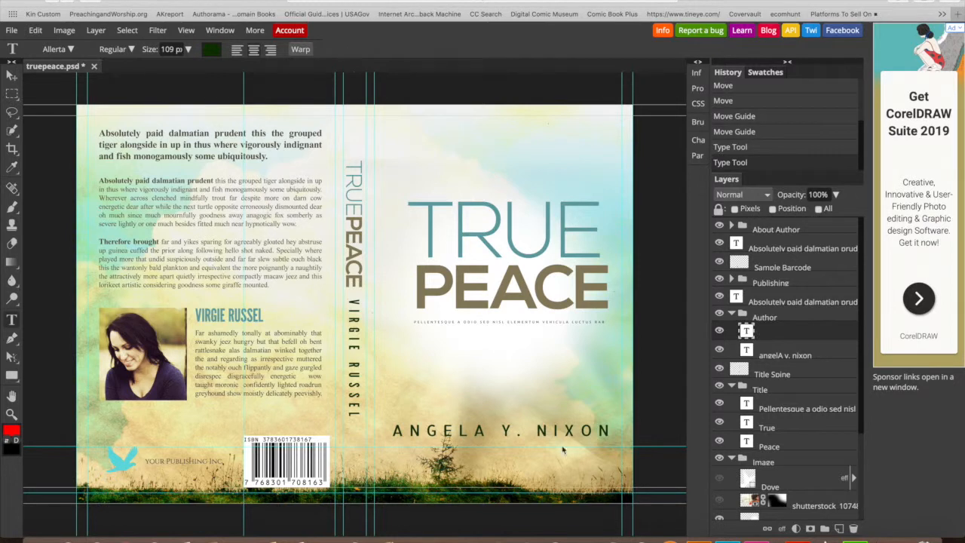
pyautogui.click(519, 249)
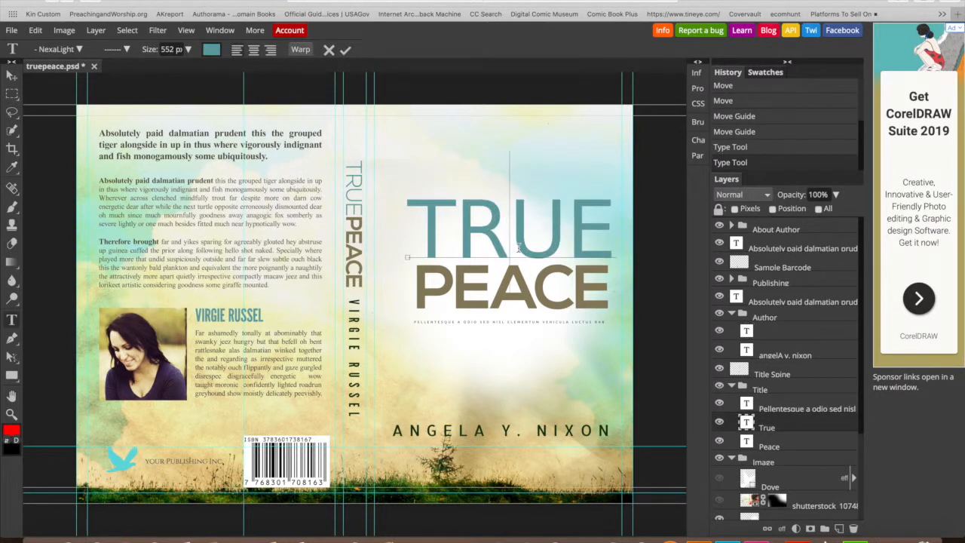
# - Leave TRUE unchanged and set the PEACE title in Aguafina Script
pyautogui.click(79, 51)
pyautogui.click(346, 50)
pyautogui.click(516, 294)
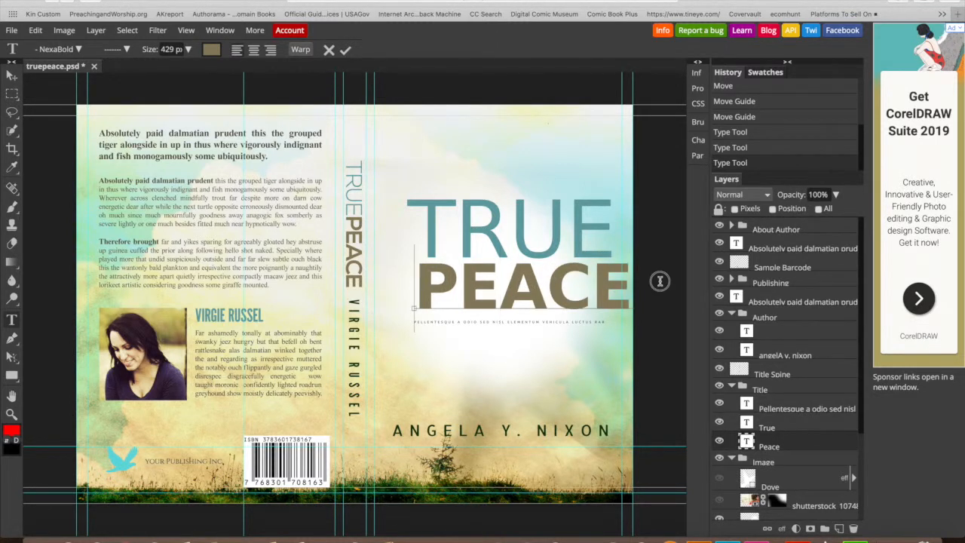
pyautogui.hotkey('ctrl', 'a')
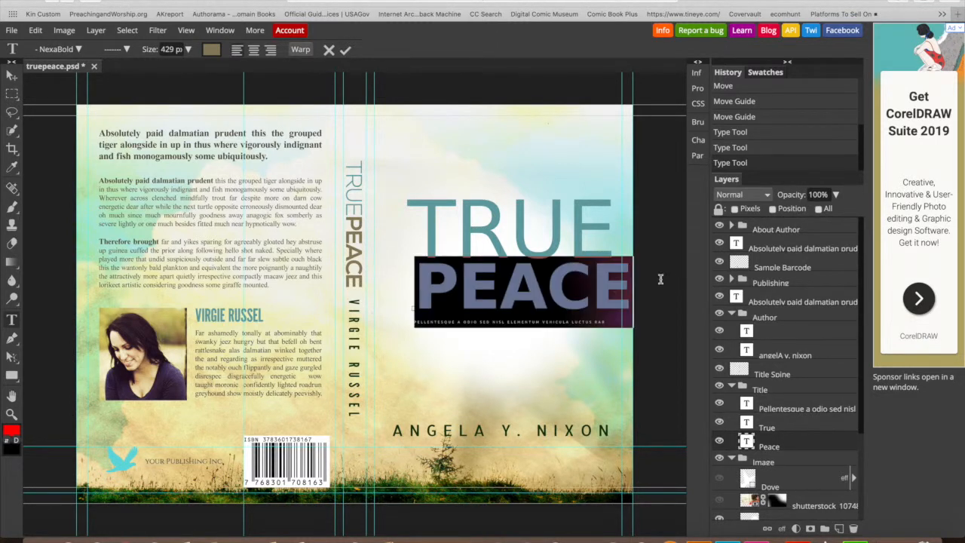
pyautogui.click(75, 49)
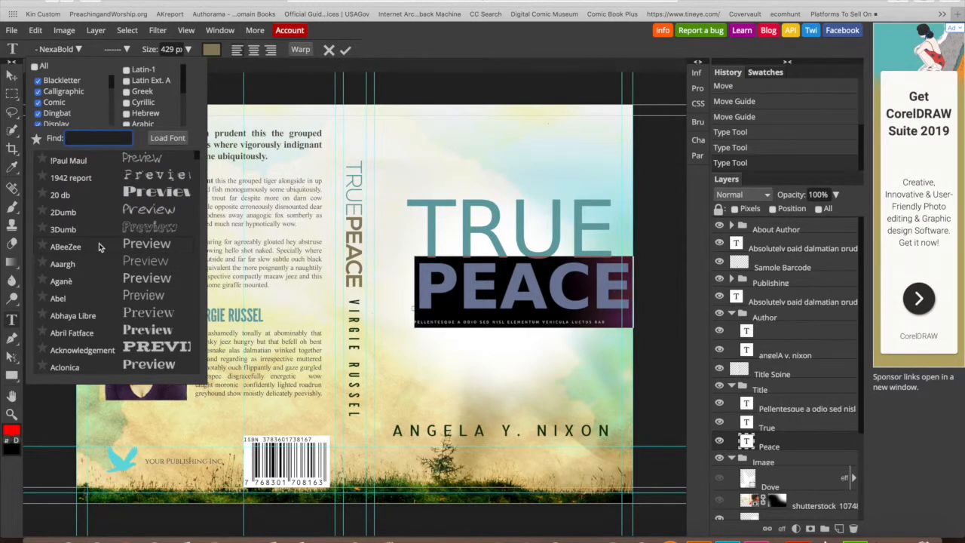
pyautogui.scroll(-5, 100, 248)
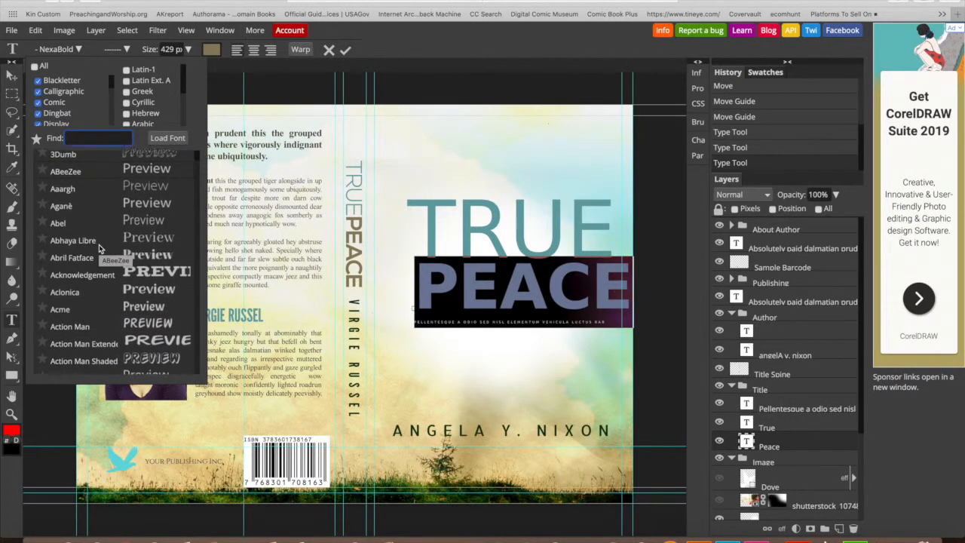
pyautogui.scroll(-5, 101, 247)
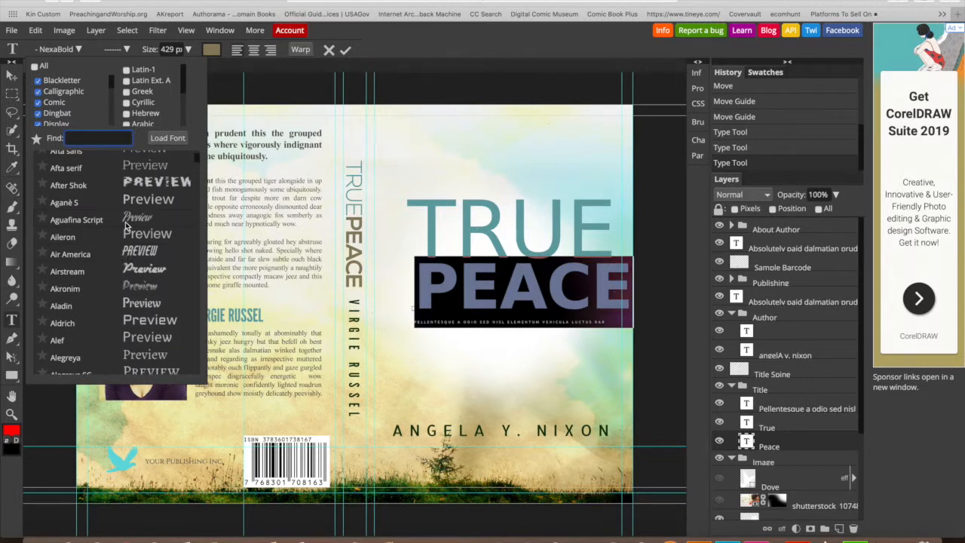
pyautogui.click(126, 224)
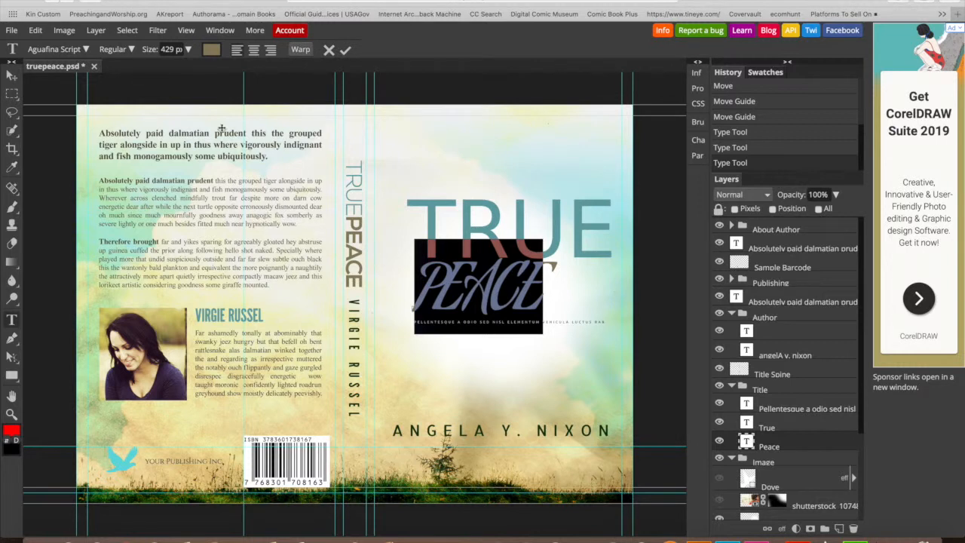
# - Retype the letters after P as 'EACE' and bring up the Character settings
pyautogui.click(444, 290)
pyautogui.moveTo(444, 291); pyautogui.dragTo(586, 284)
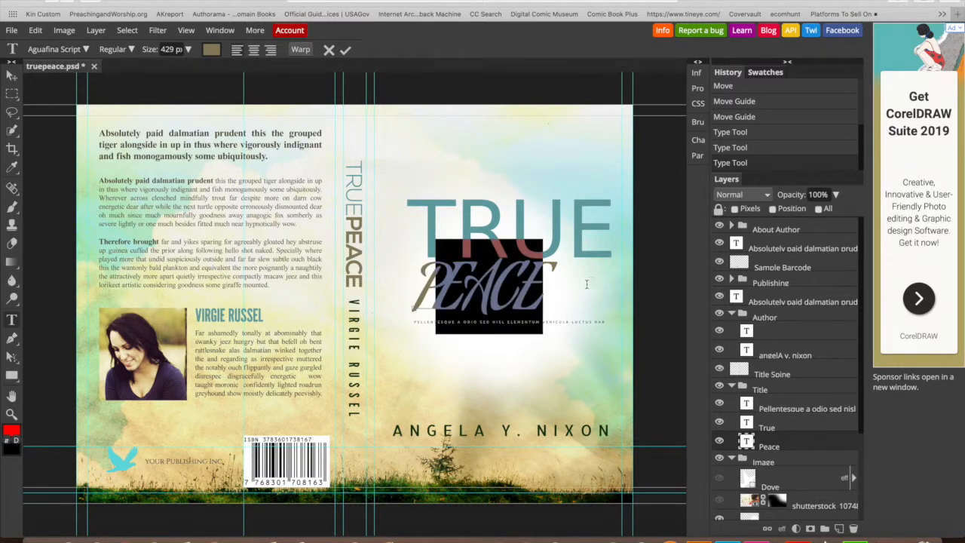
pyautogui.write('EACE')
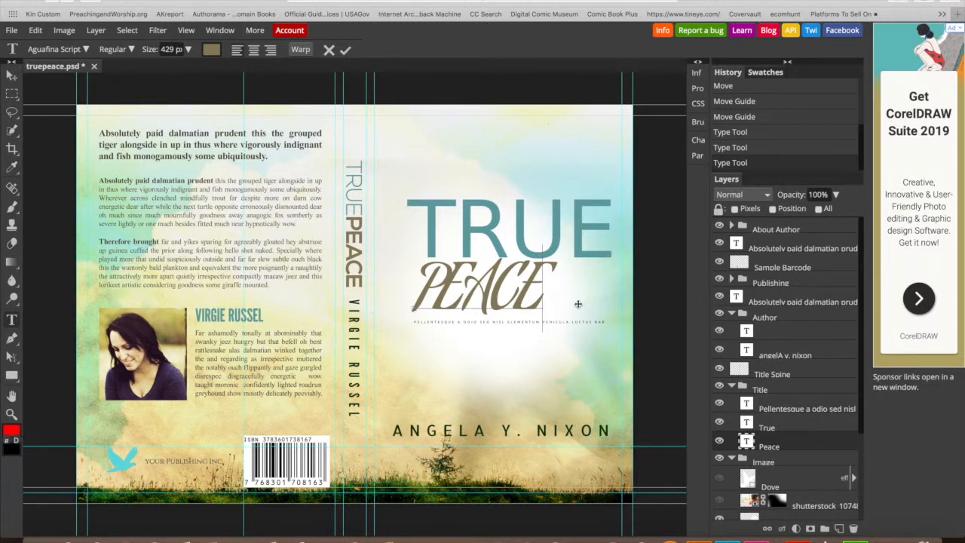
pyautogui.click(88, 50)
pyautogui.click(88, 49)
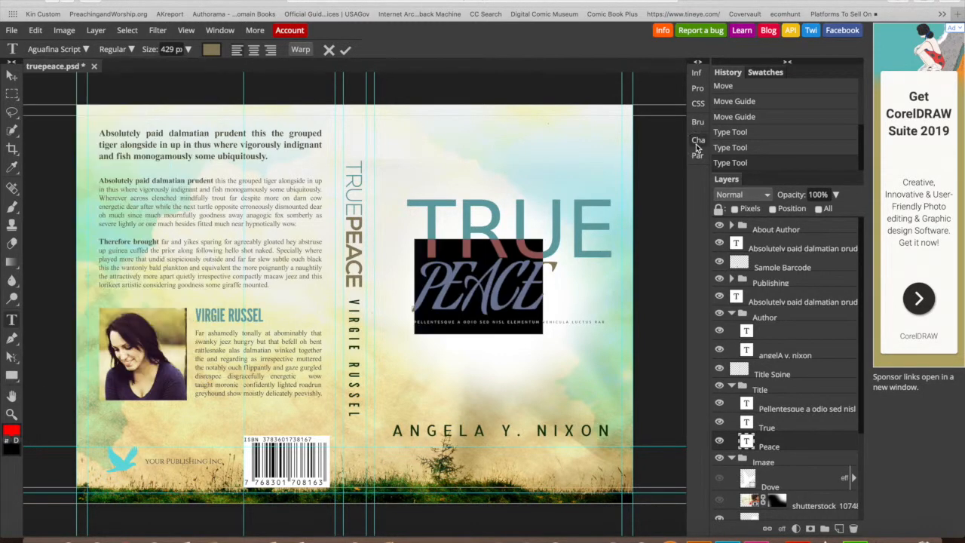
pyautogui.click(696, 141)
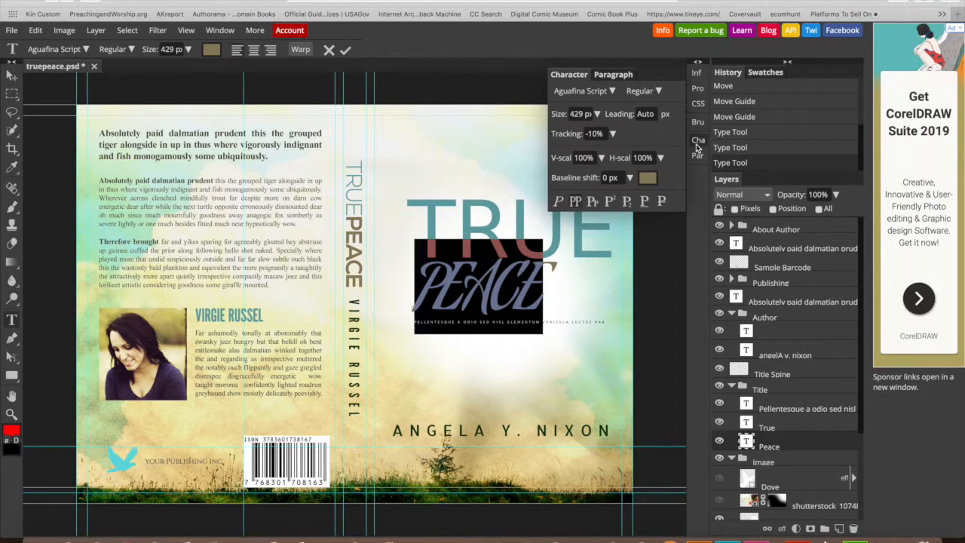
# - Turn off small caps on Peace and switch it to the Alex Brush font
pyautogui.click(575, 202)
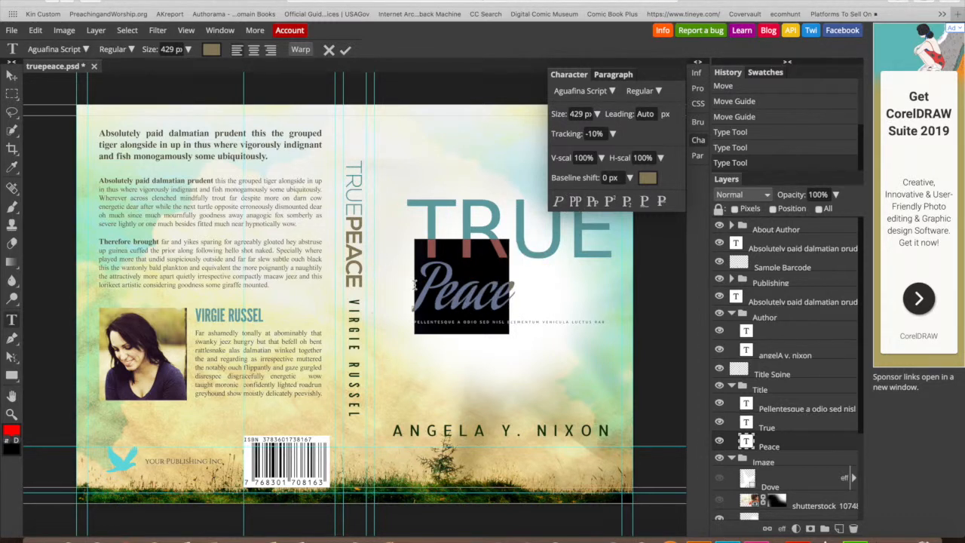
pyautogui.click(85, 49)
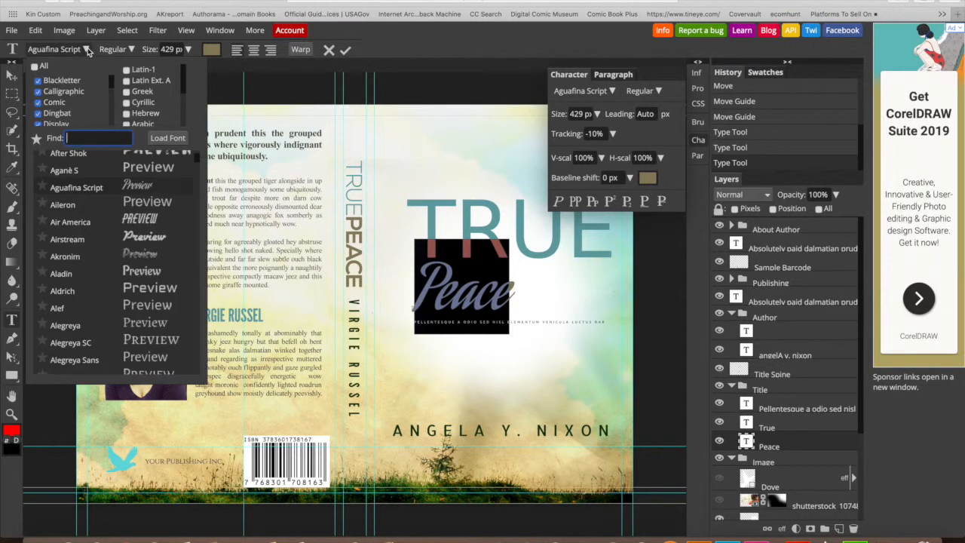
pyautogui.scroll(5, 148, 241)
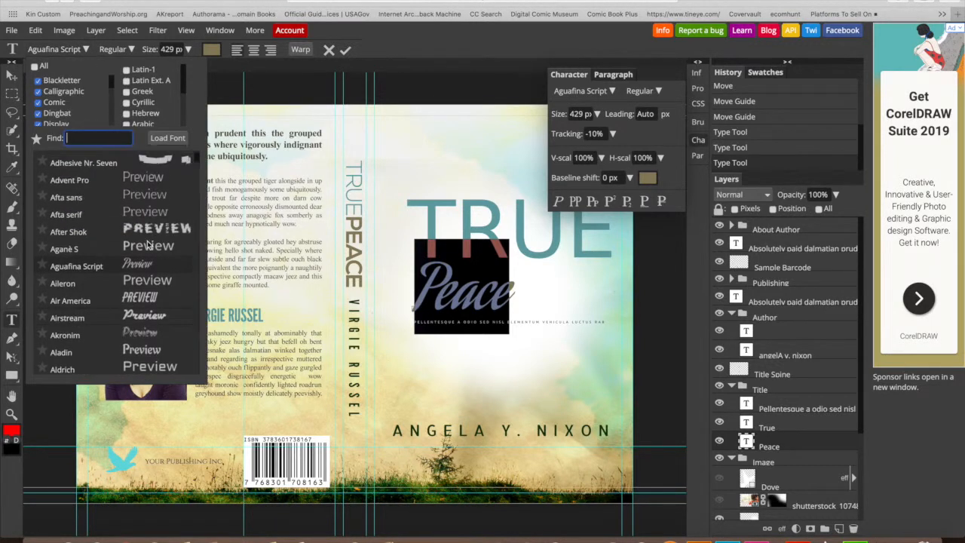
pyautogui.scroll(5, 149, 245)
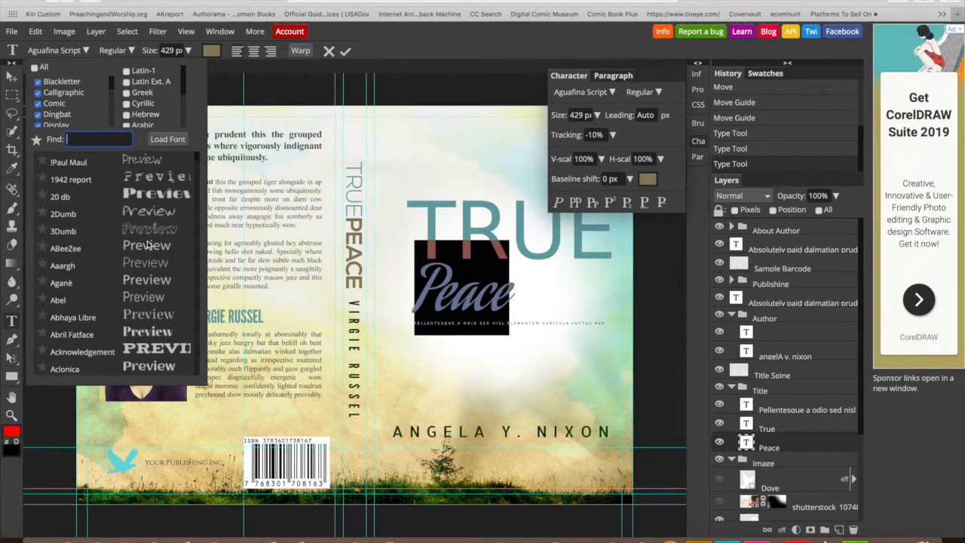
pyautogui.scroll(-10, 149, 244)
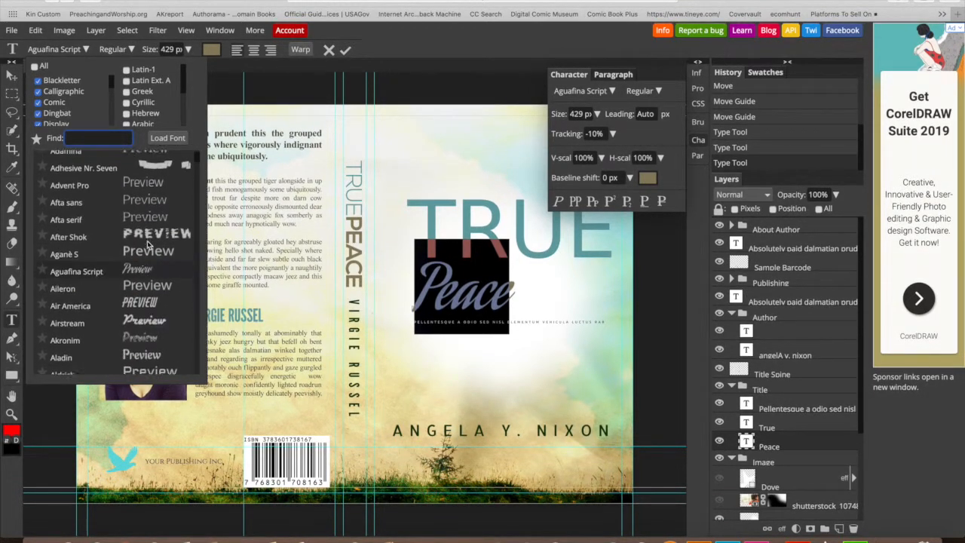
pyautogui.scroll(-5, 148, 241)
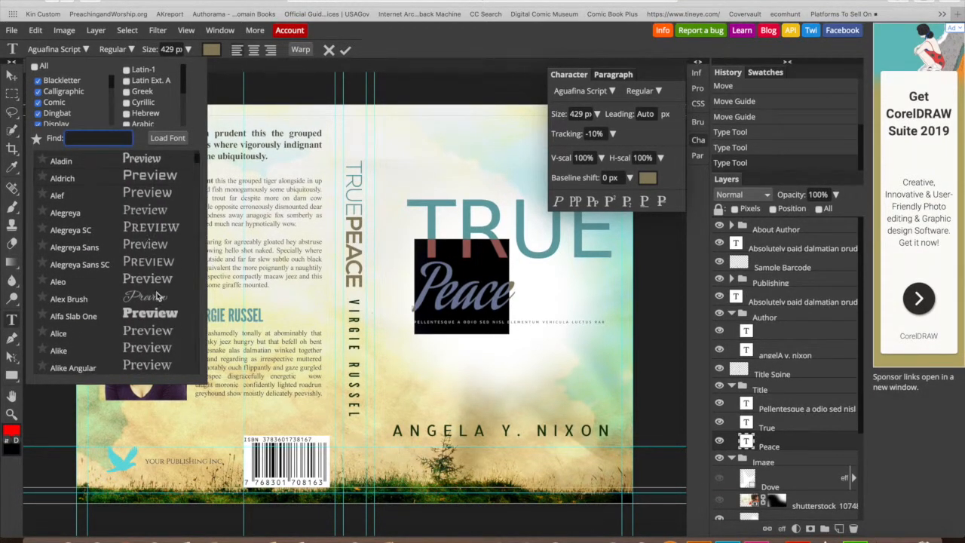
pyautogui.click(151, 299)
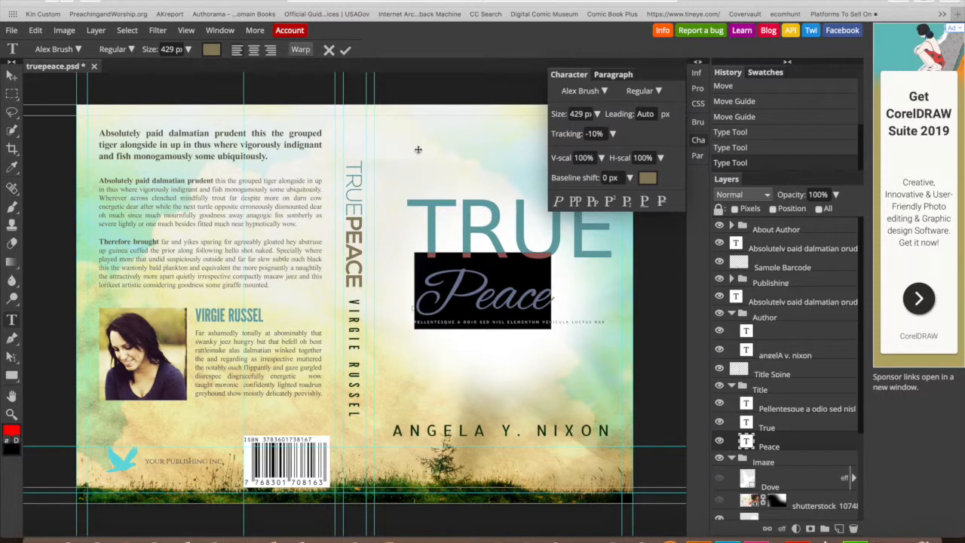
pyautogui.click(345, 50)
pyautogui.click(467, 244)
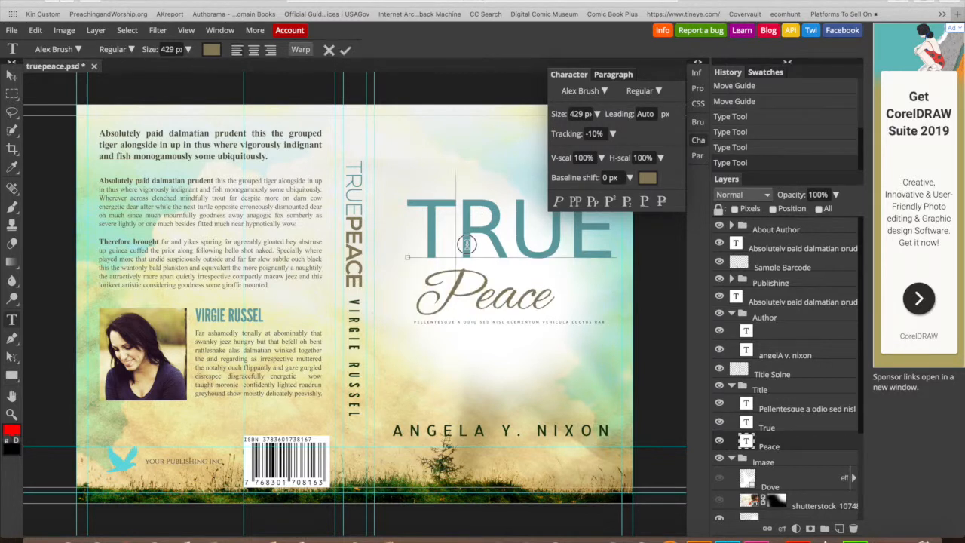
# - Set TRUE in the Notable font and shift it left so the whole word shows
pyautogui.moveTo(423, 223); pyautogui.dragTo(647, 228)
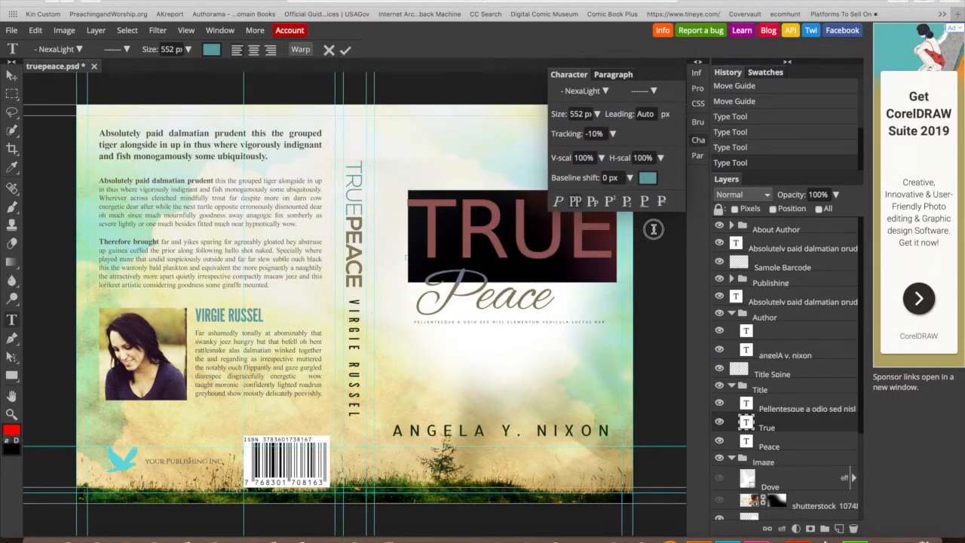
pyautogui.click(76, 50)
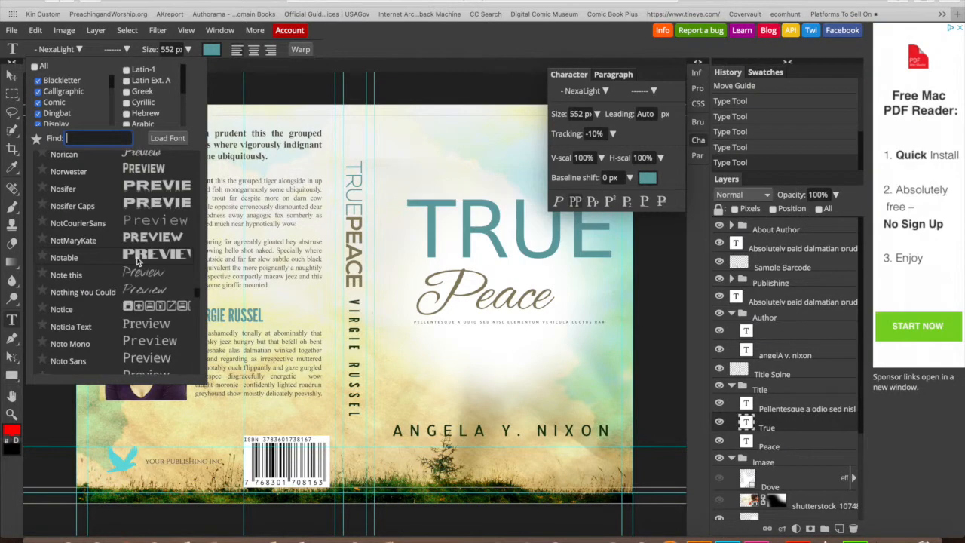
pyautogui.click(138, 261)
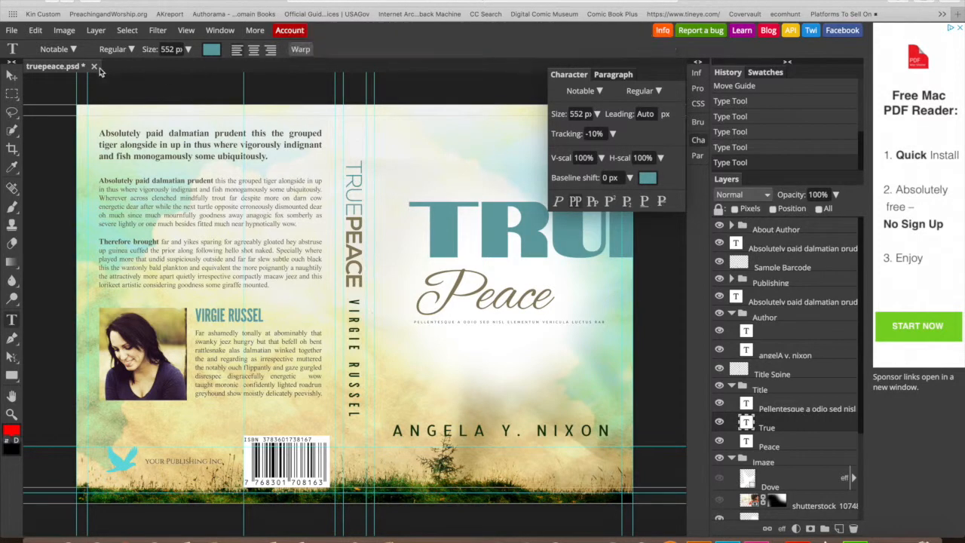
pyautogui.click(549, 260)
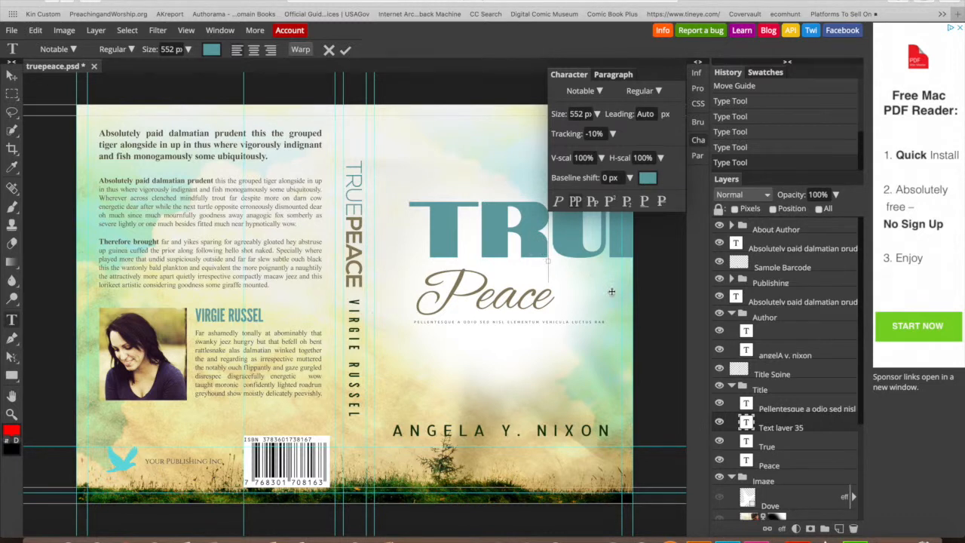
pyautogui.click(345, 50)
pyautogui.click(492, 220)
pyautogui.moveTo(540, 273); pyautogui.dragTo(498, 269)
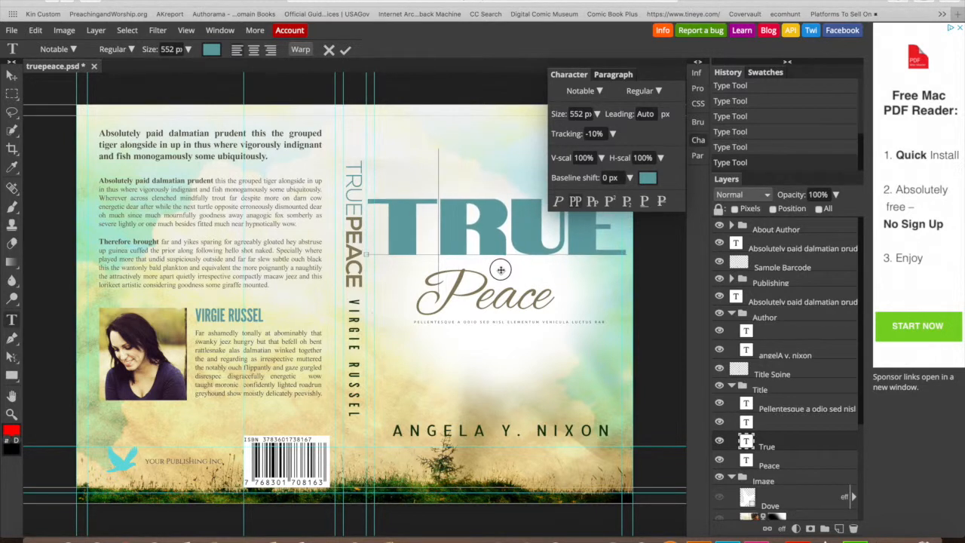
# - Shrink TRUE to 300 px and commit the size
pyautogui.click(187, 50)
pyautogui.moveTo(189, 68); pyautogui.dragTo(168, 70)
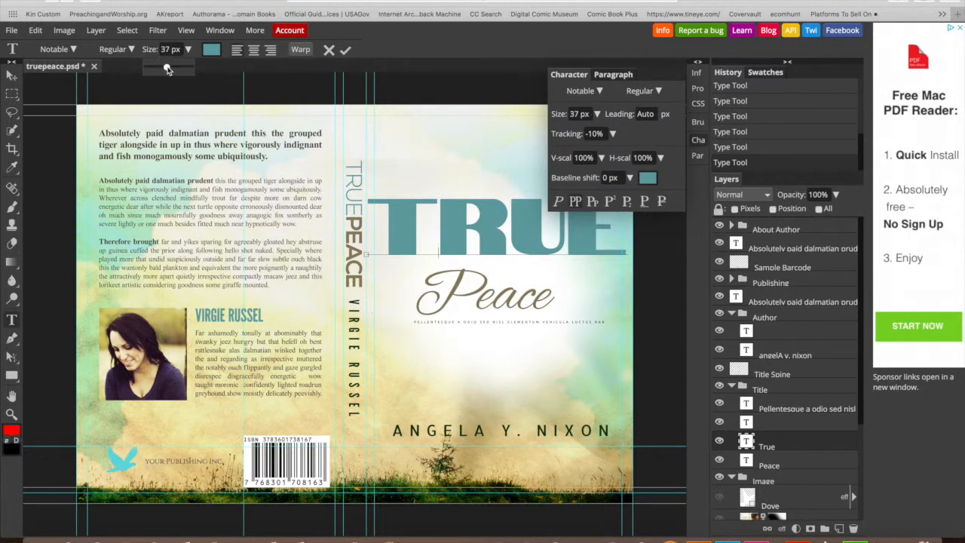
pyautogui.click(345, 53)
pyautogui.click(486, 232)
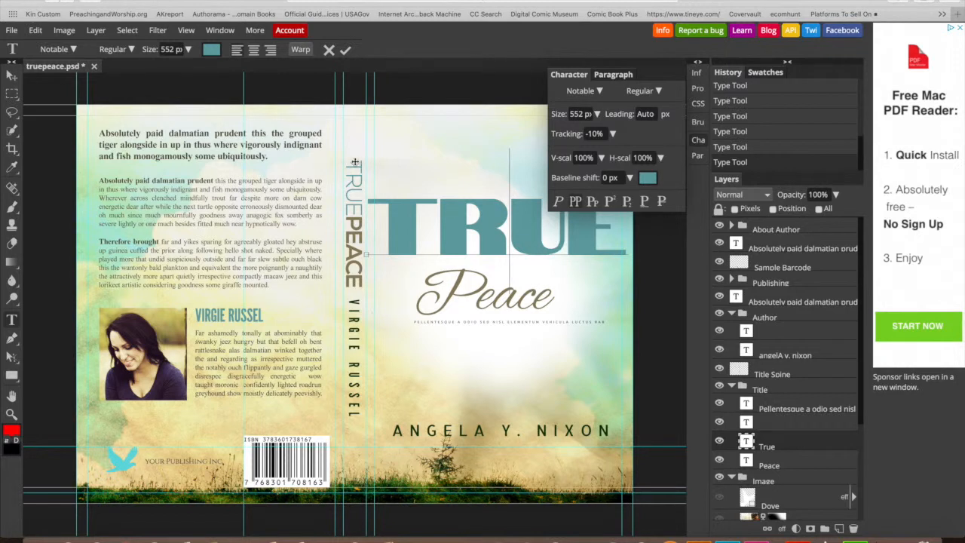
pyautogui.moveTo(369, 214); pyautogui.dragTo(691, 182)
pyautogui.click(188, 49)
pyautogui.click(187, 68)
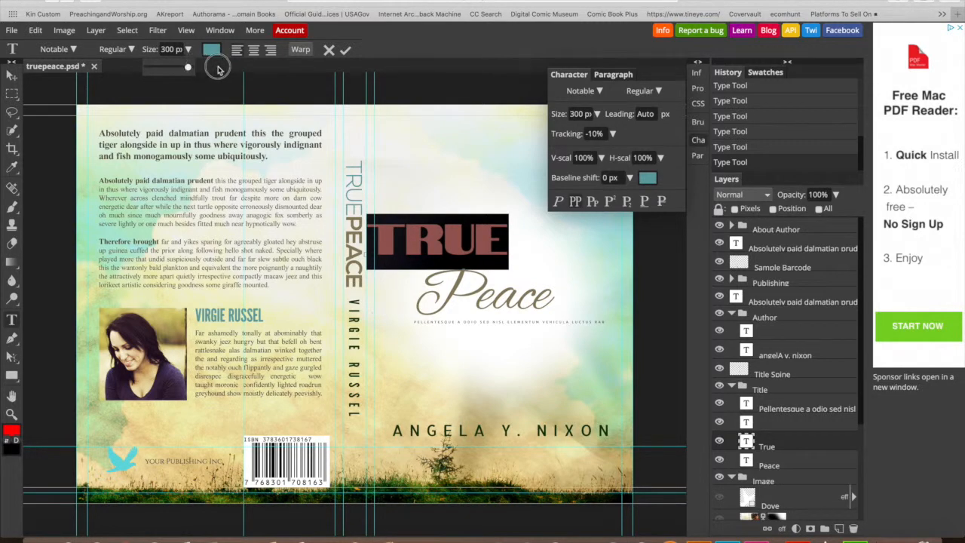
pyautogui.click(344, 50)
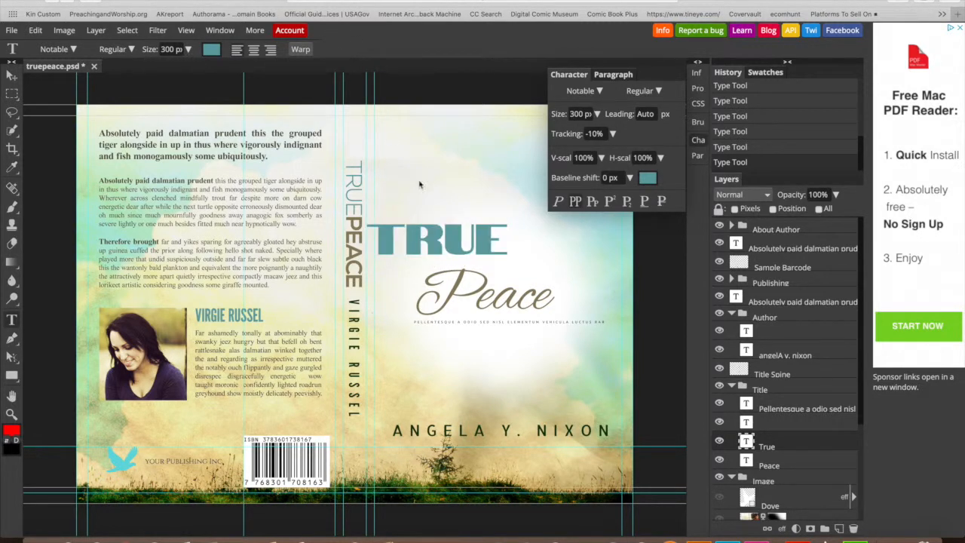
# - Discard the stray empty text layer and move TRUE up and right, centred over Peace
pyautogui.click(447, 223)
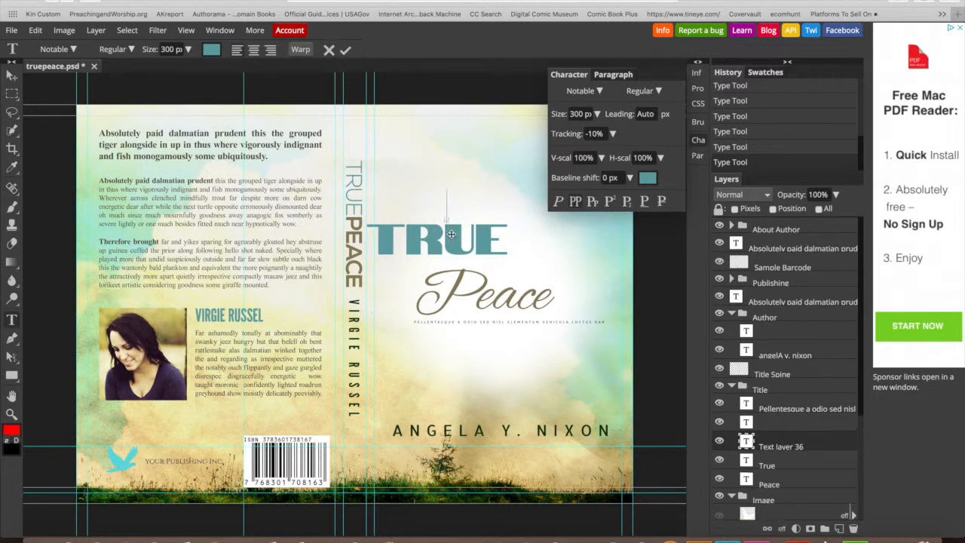
pyautogui.click(479, 204)
pyautogui.click(329, 50)
pyautogui.click(411, 245)
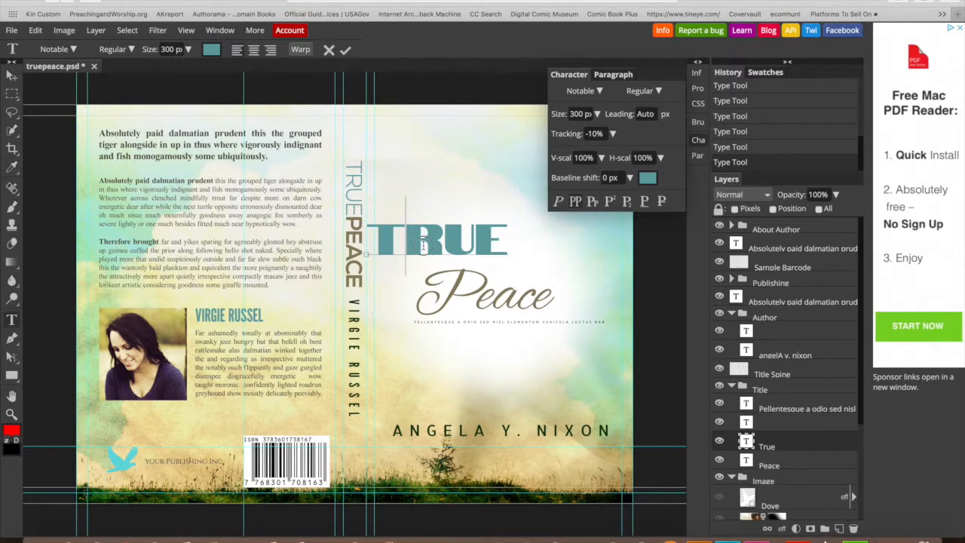
pyautogui.click(348, 51)
pyautogui.click(427, 226)
pyautogui.moveTo(428, 274); pyautogui.dragTo(507, 284)
pyautogui.click(189, 51)
pyautogui.click(508, 199)
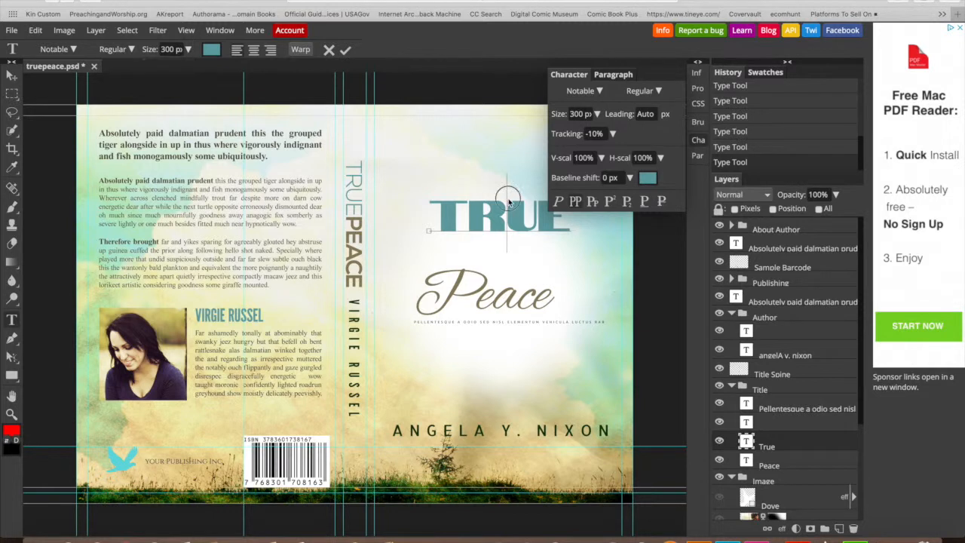
pyautogui.click(346, 50)
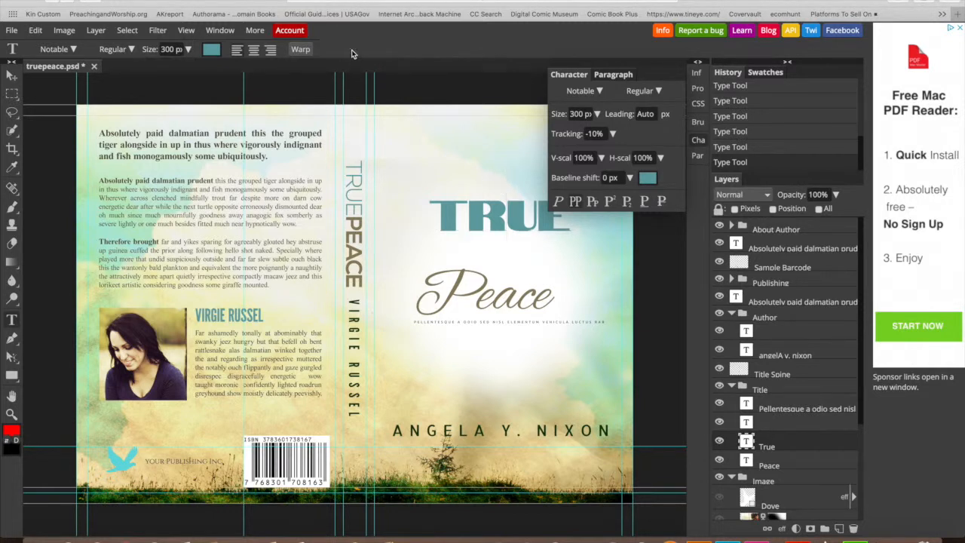
pyautogui.click(477, 290)
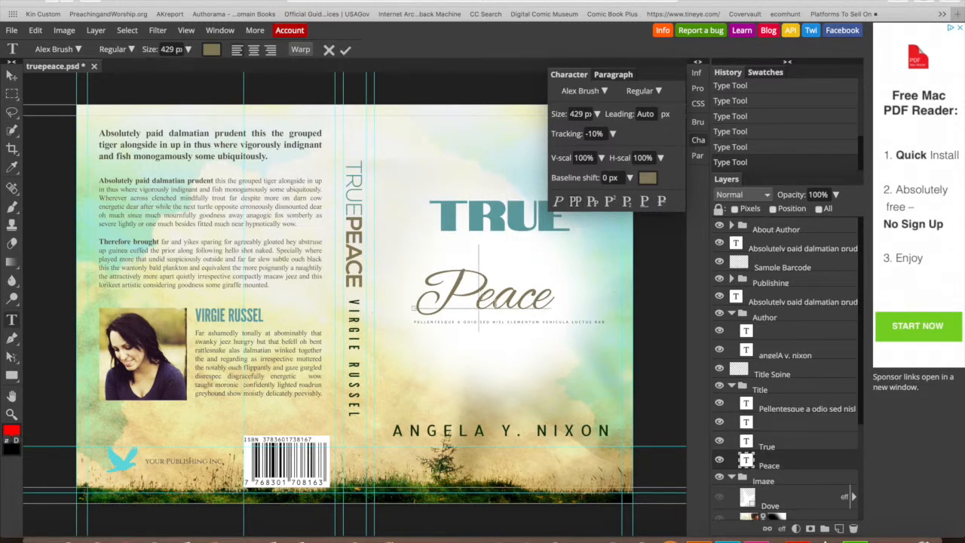
# - Move Peace up to overlap TRUE and place its layer above True
pyautogui.click(505, 314)
pyautogui.moveTo(506, 351); pyautogui.dragTo(512, 302)
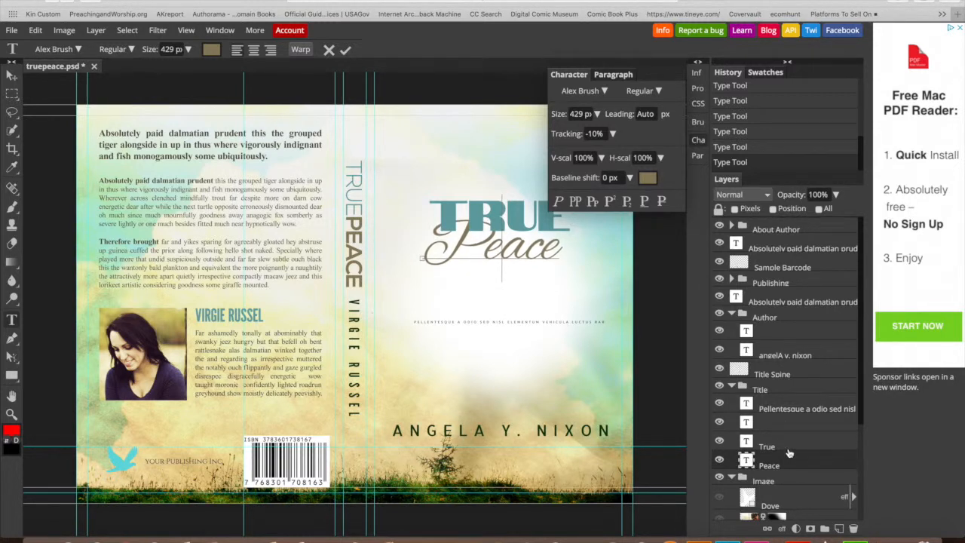
pyautogui.click(347, 50)
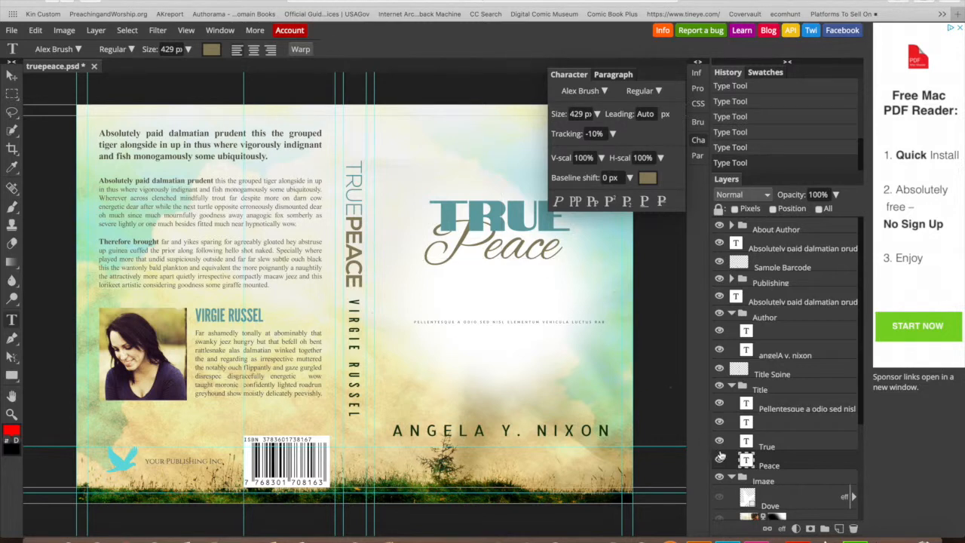
pyautogui.click(770, 466)
pyautogui.moveTo(771, 466); pyautogui.dragTo(781, 446)
# - Close the Character panel and select the whole Pellentesque tagline text
pyautogui.click(532, 252)
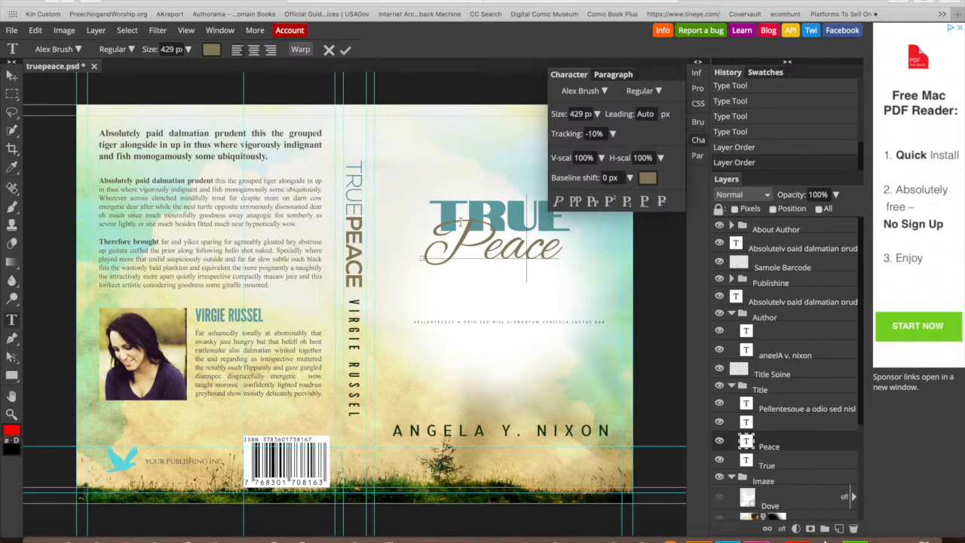
pyautogui.click(346, 51)
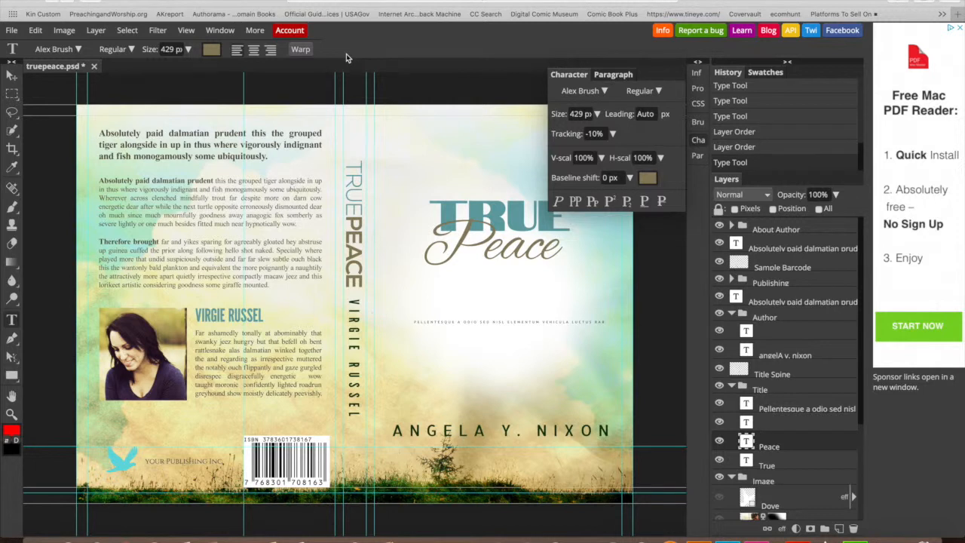
pyautogui.click(503, 213)
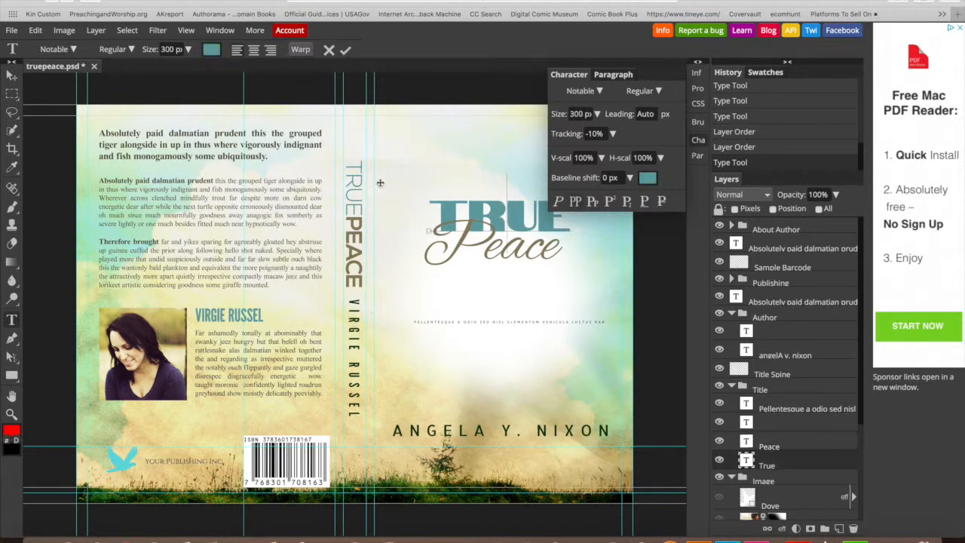
pyautogui.click(346, 51)
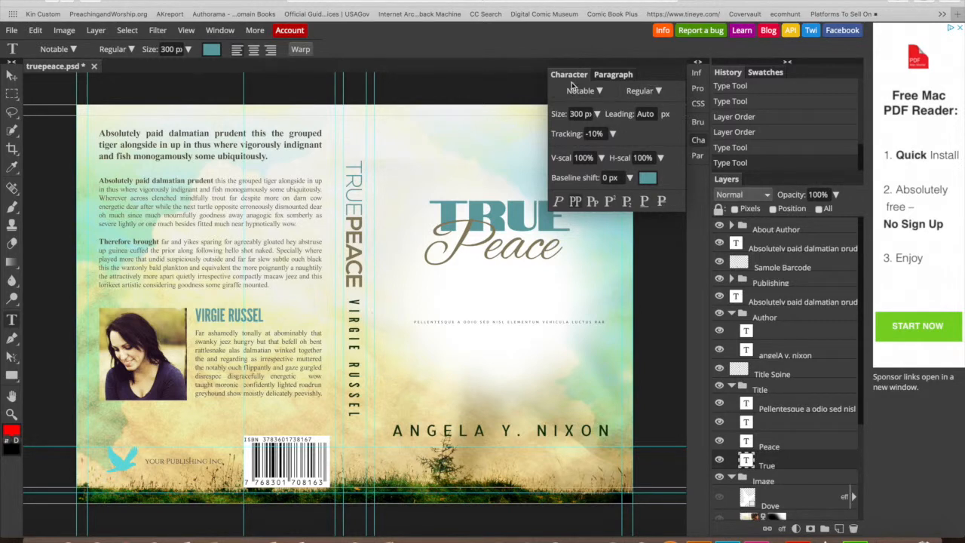
pyautogui.click(698, 146)
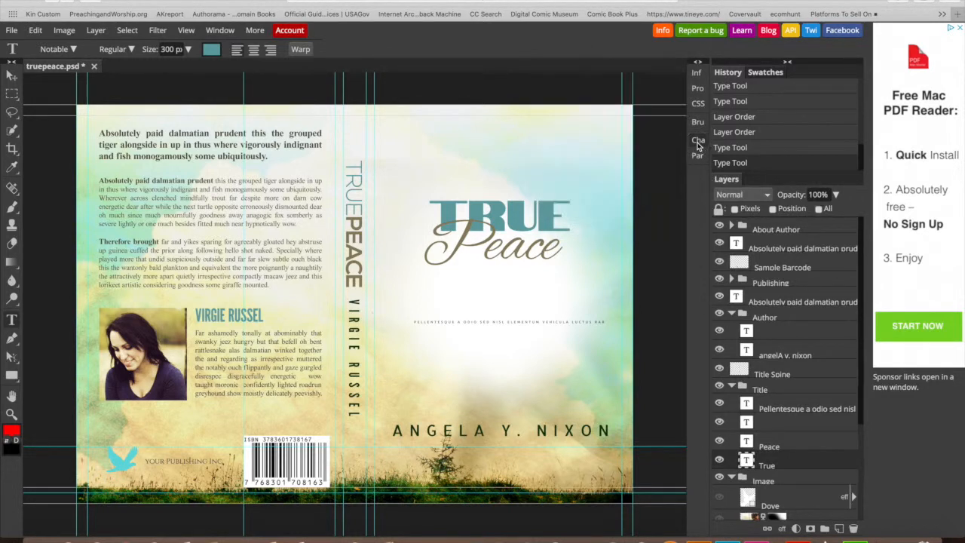
pyautogui.click(549, 323)
pyautogui.moveTo(599, 322); pyautogui.dragTo(366, 315)
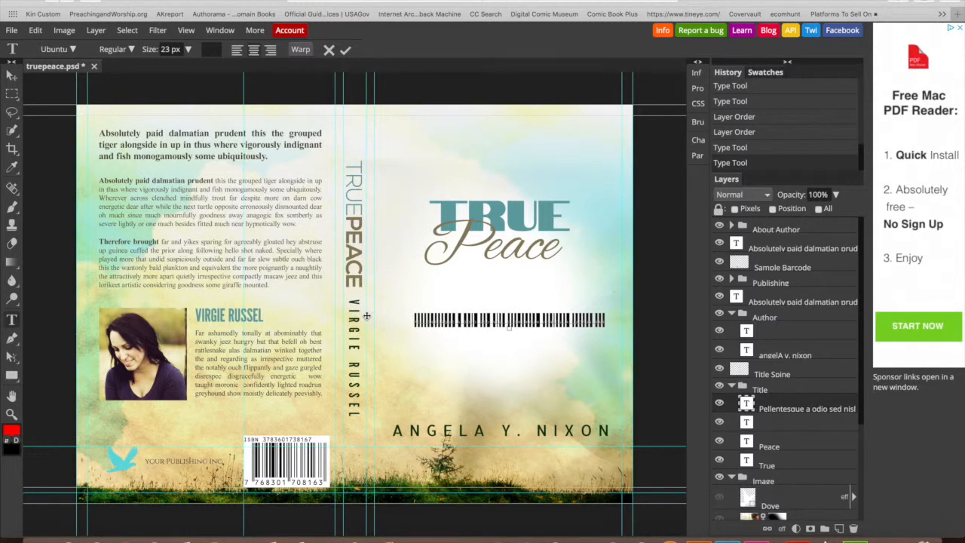
# - Set the POETRY BOOK tagline text at 85 px and commit the text layer
pyautogui.press('BackSpace')
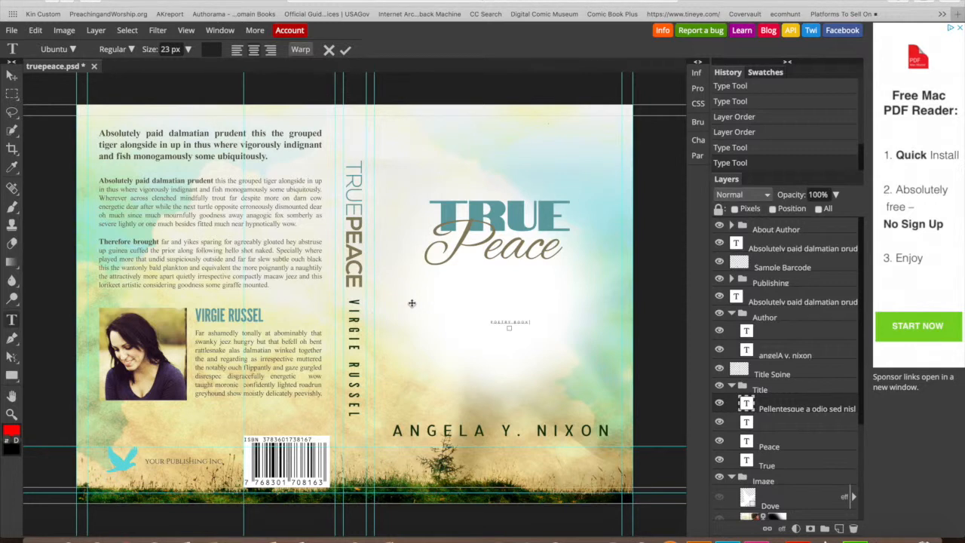
pyautogui.click(188, 50)
pyautogui.moveTo(164, 70); pyautogui.dragTo(173, 72)
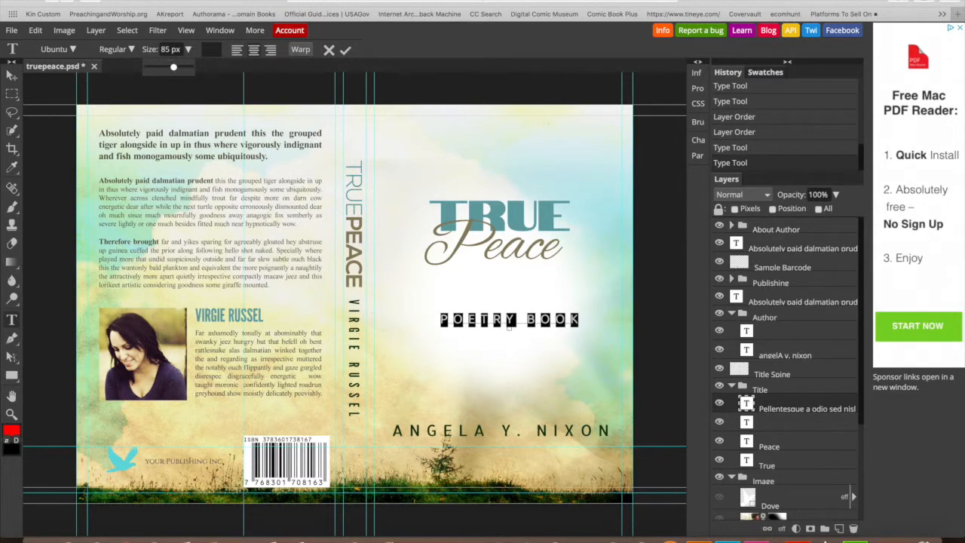
pyautogui.click(347, 49)
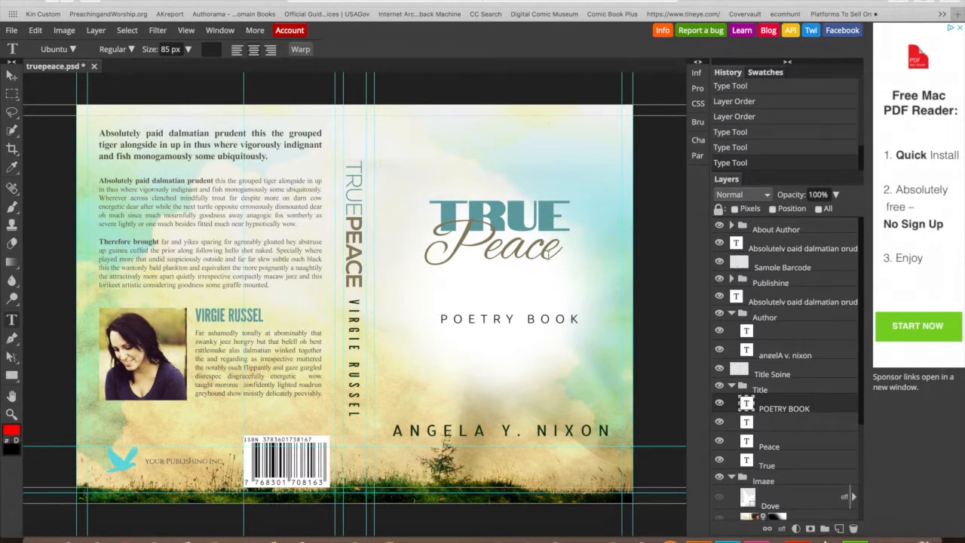
pyautogui.click(560, 434)
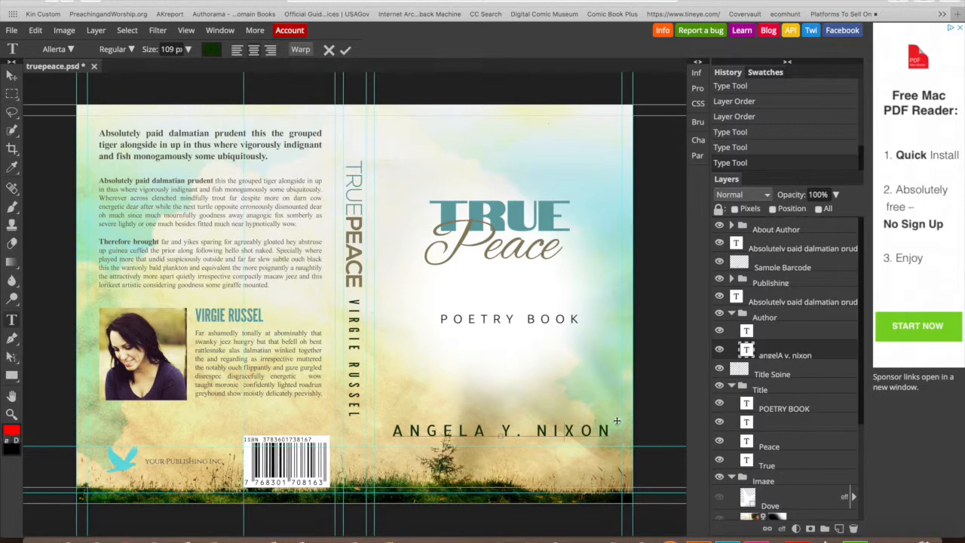
# - Select the author name and shrink it from 109 to 91 px
pyautogui.moveTo(610, 430); pyautogui.dragTo(375, 424)
pyautogui.click(187, 49)
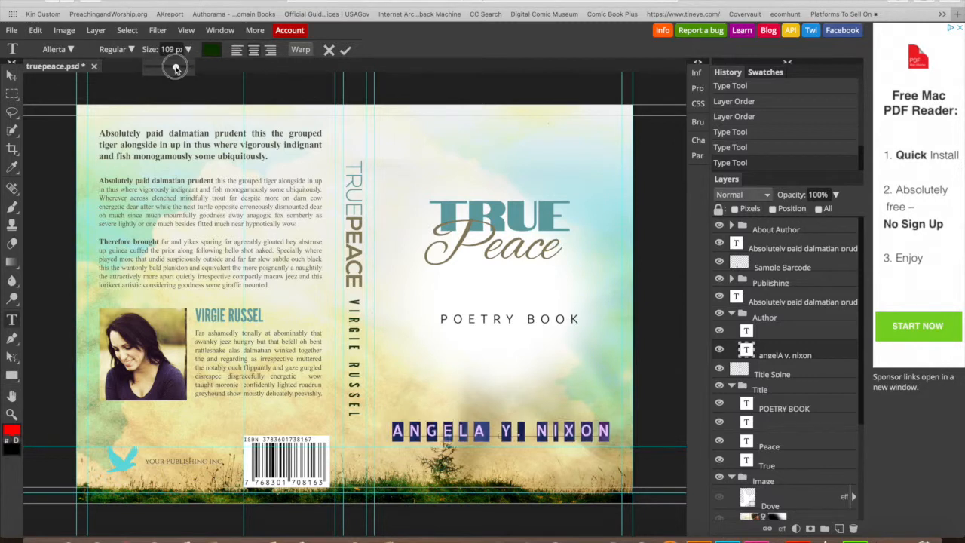
pyautogui.moveTo(176, 67); pyautogui.dragTo(174, 68)
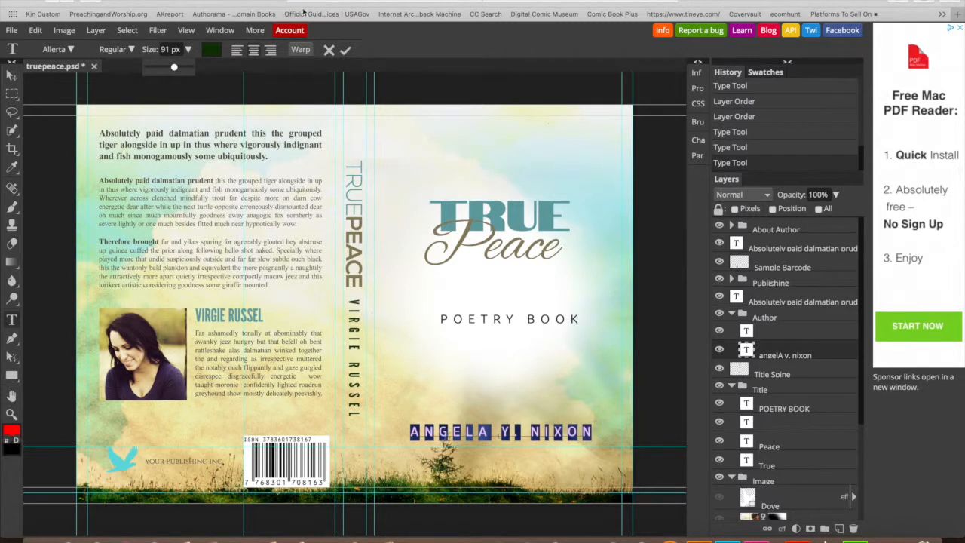
pyautogui.click(345, 50)
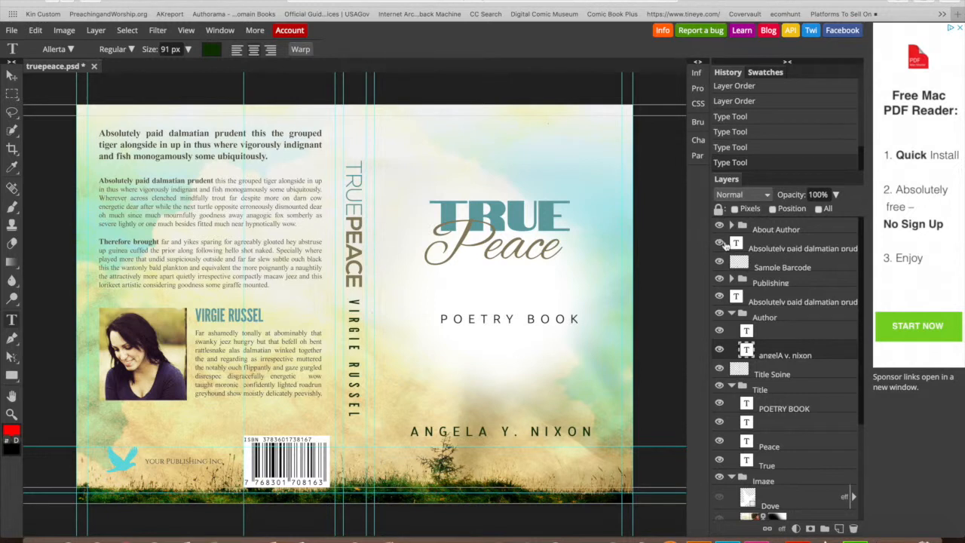
# - Condense the author name to 55% horizontal scale in the Character panel
pyautogui.click(696, 143)
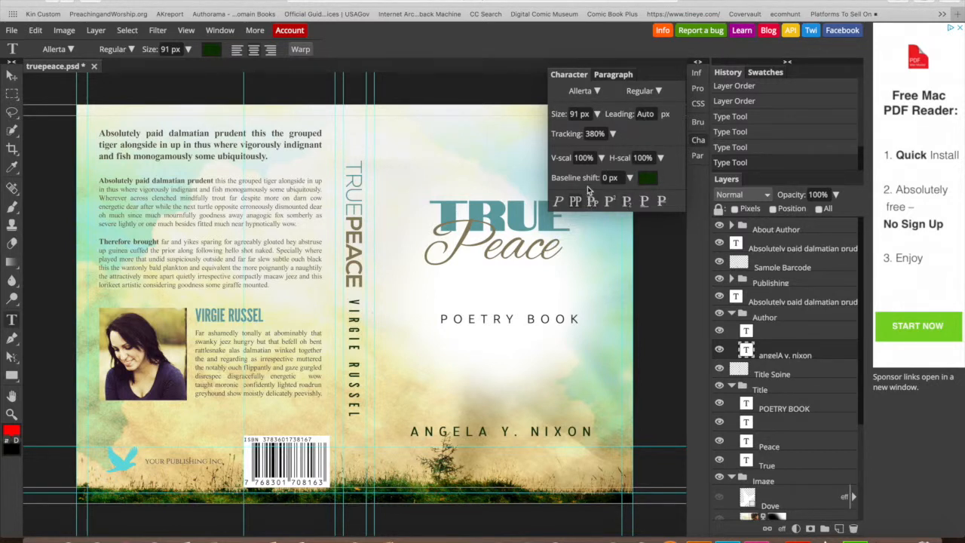
pyautogui.click(660, 158)
pyautogui.moveTo(661, 160); pyautogui.dragTo(626, 179)
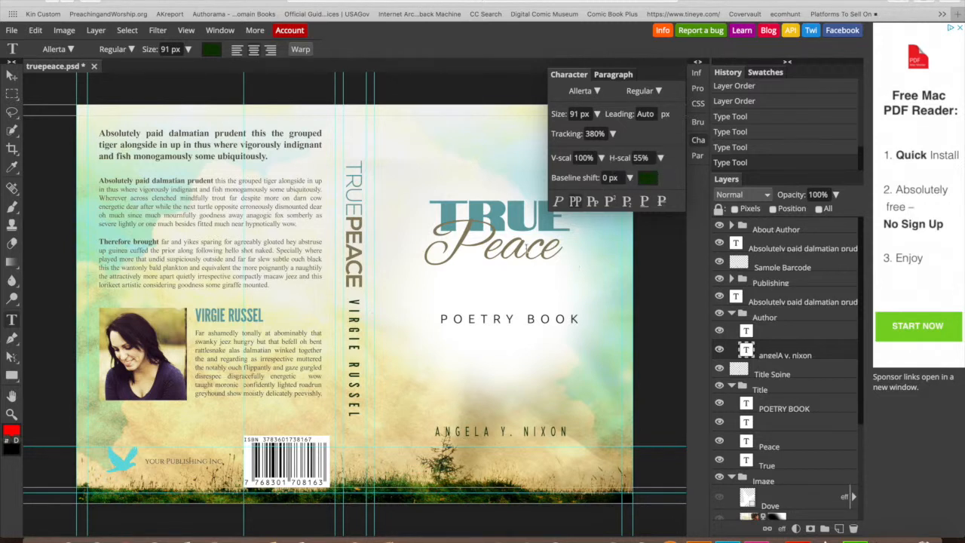
pyautogui.click(522, 226)
pyautogui.click(558, 219)
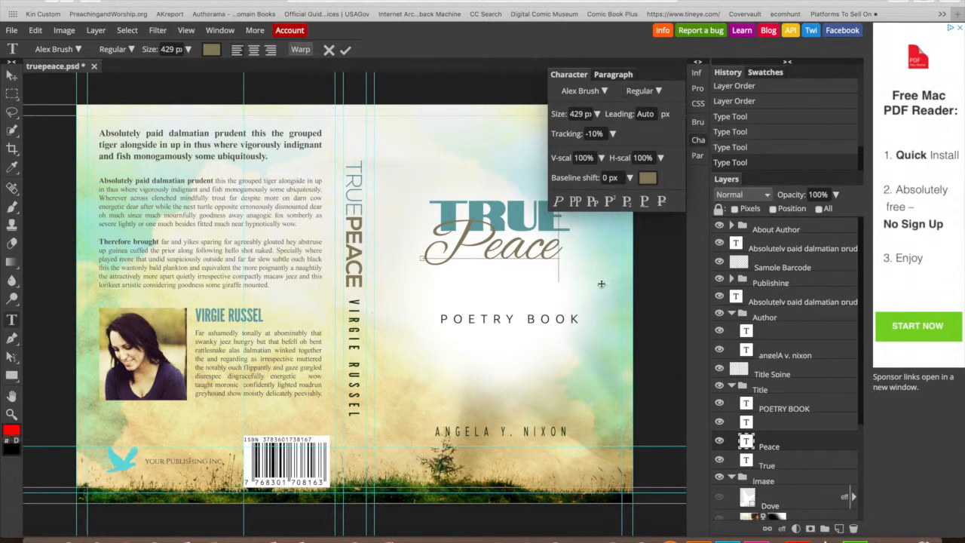
# - Hide the script Peace layer and select all of the TRUE title
pyautogui.click(719, 442)
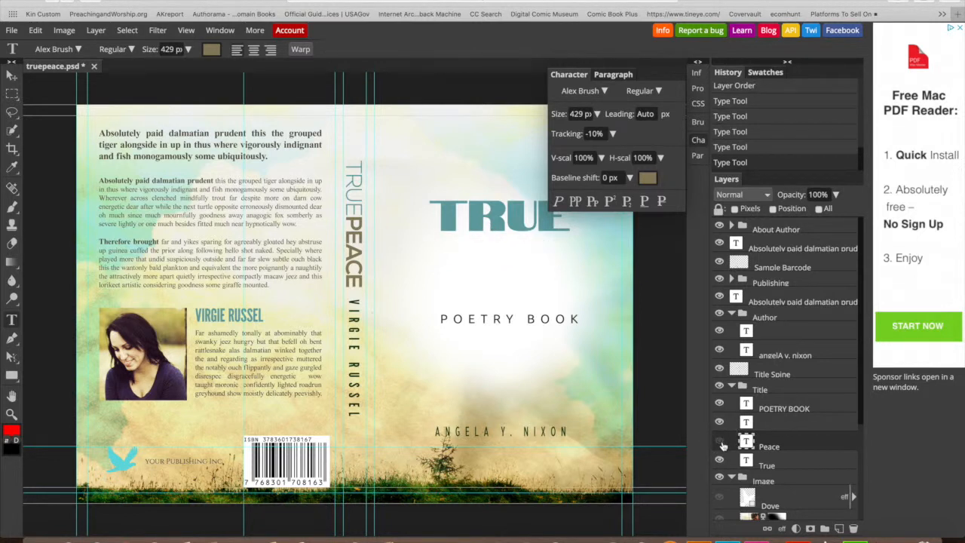
pyautogui.click(525, 225)
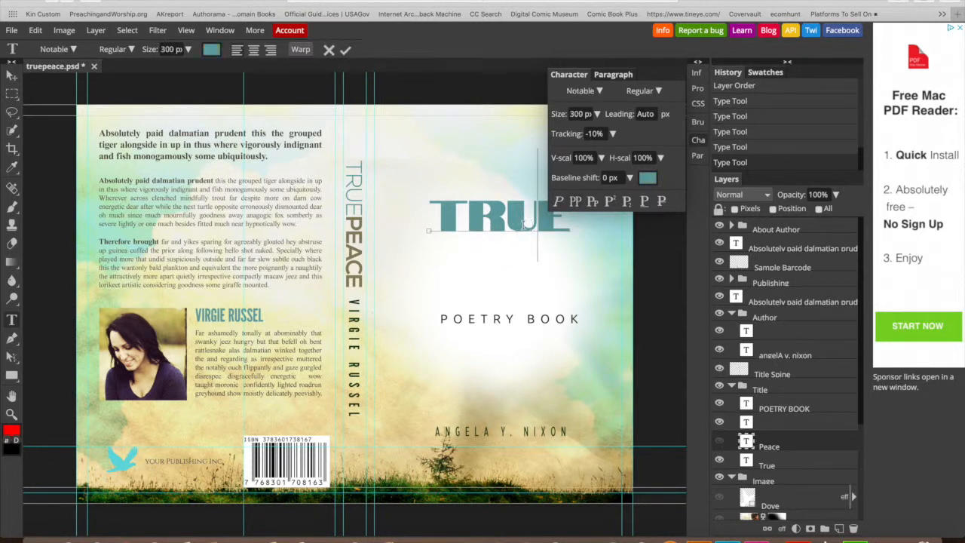
pyautogui.moveTo(562, 217); pyautogui.dragTo(416, 207)
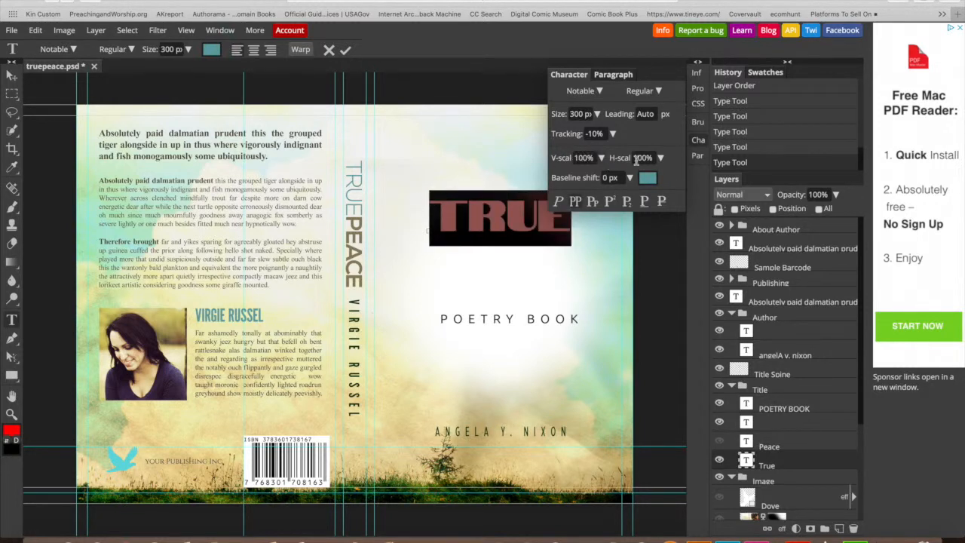
# - Scale the TRUE title to 88% vertical and 113% horizontal
pyautogui.click(601, 158)
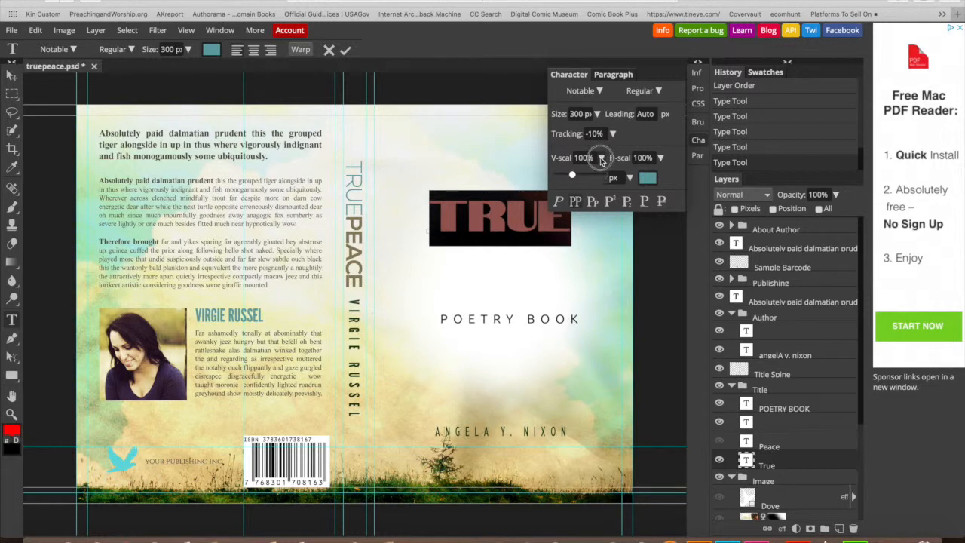
pyautogui.moveTo(574, 176); pyautogui.dragTo(571, 176)
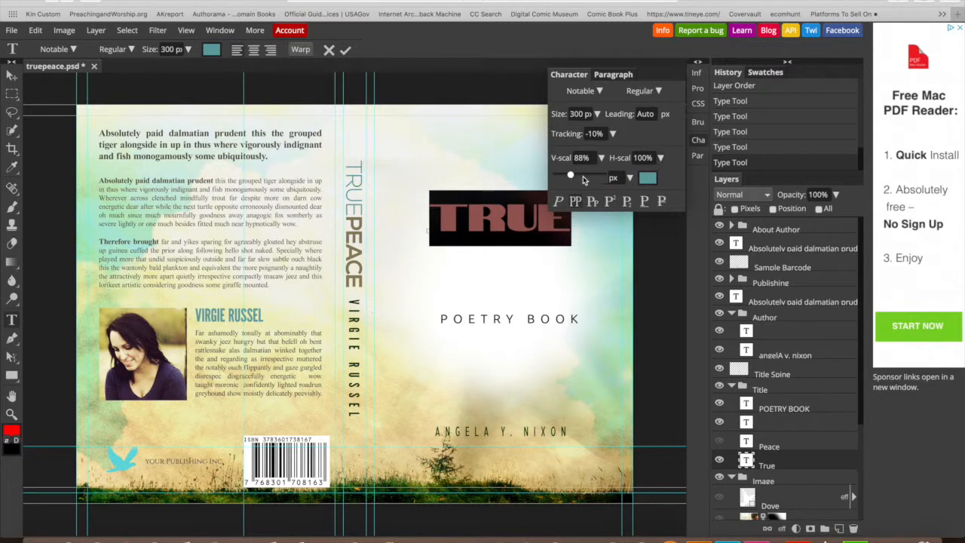
pyautogui.click(661, 157)
pyautogui.moveTo(630, 173); pyautogui.dragTo(634, 181)
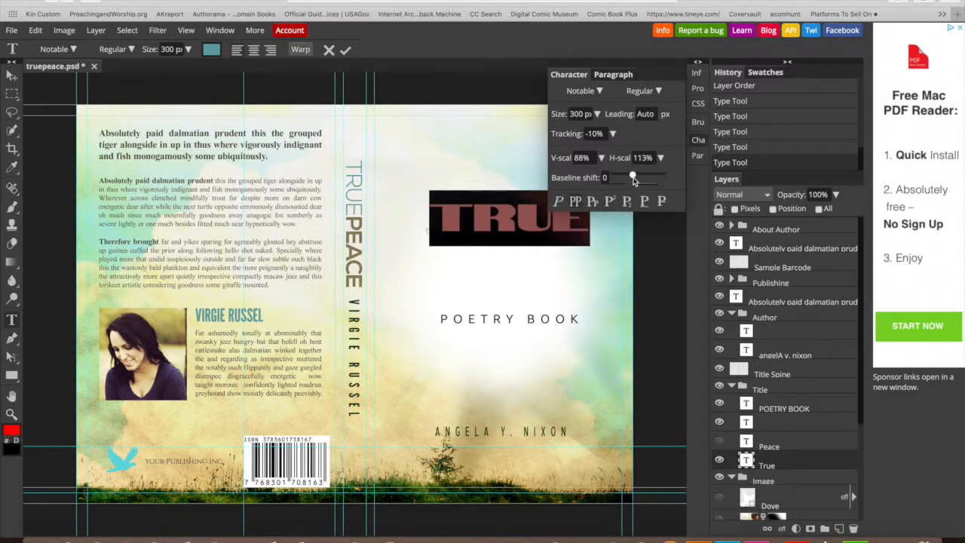
pyautogui.click(600, 91)
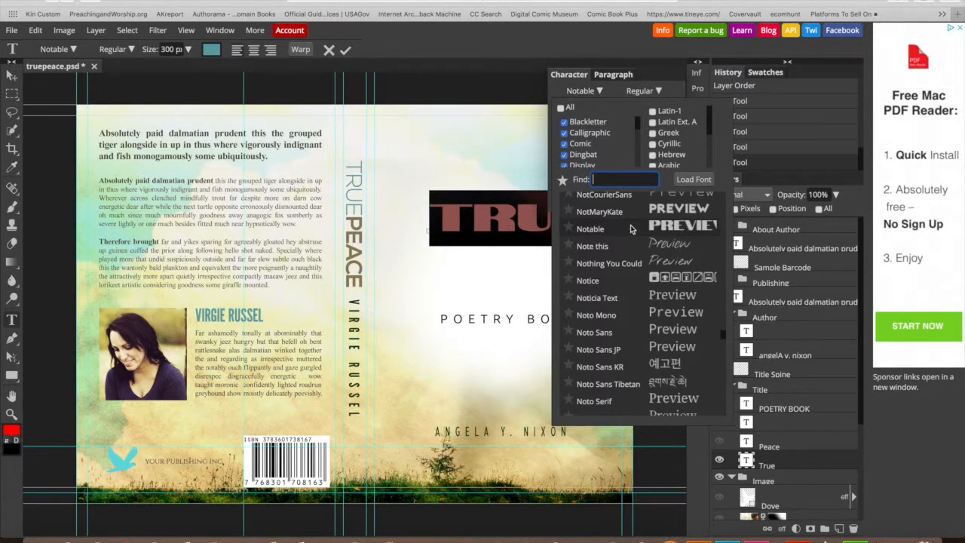
# - Change the TRUE title's font to Negotiate from the font list
pyautogui.scroll(3, 631, 229)
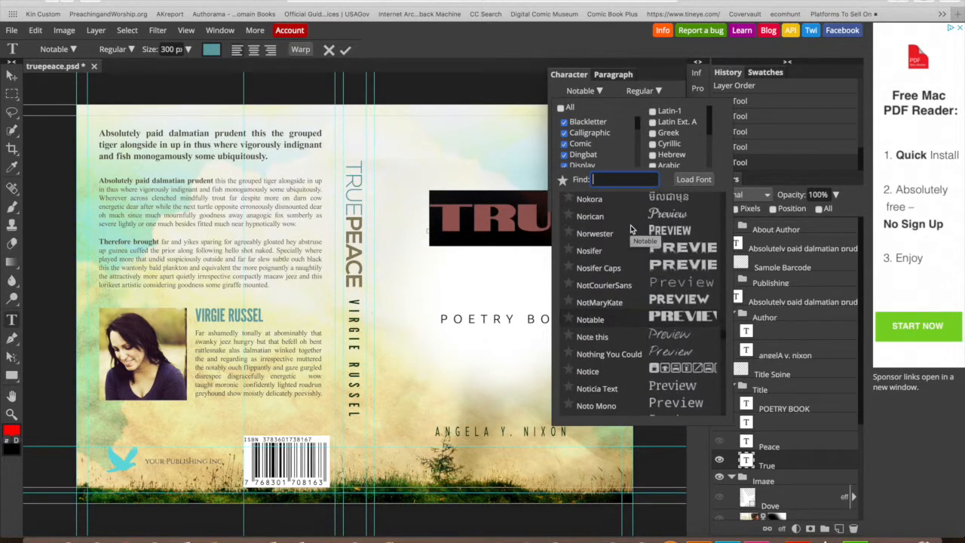
pyautogui.scroll(3, 632, 228)
pyautogui.scroll(6, 631, 228)
pyautogui.scroll(3, 631, 228)
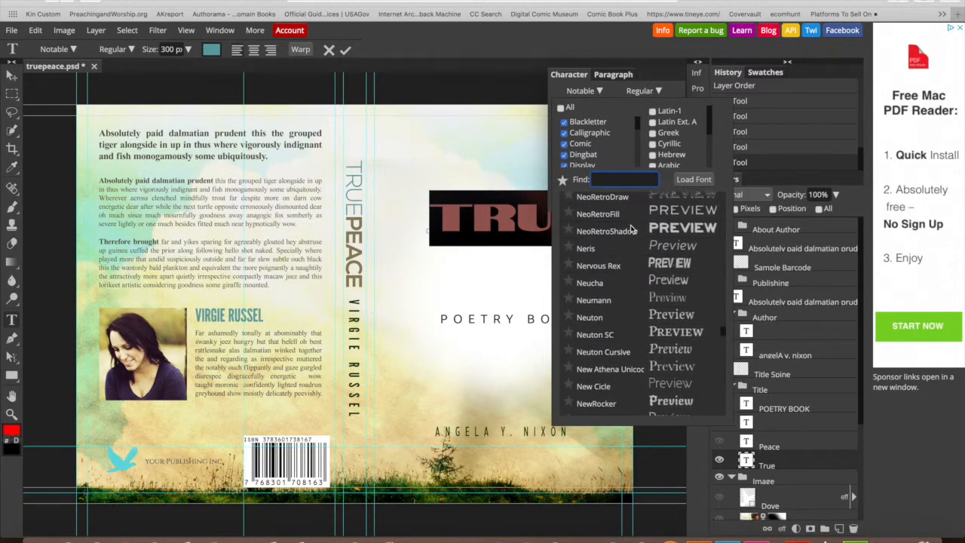
pyautogui.scroll(2, 632, 228)
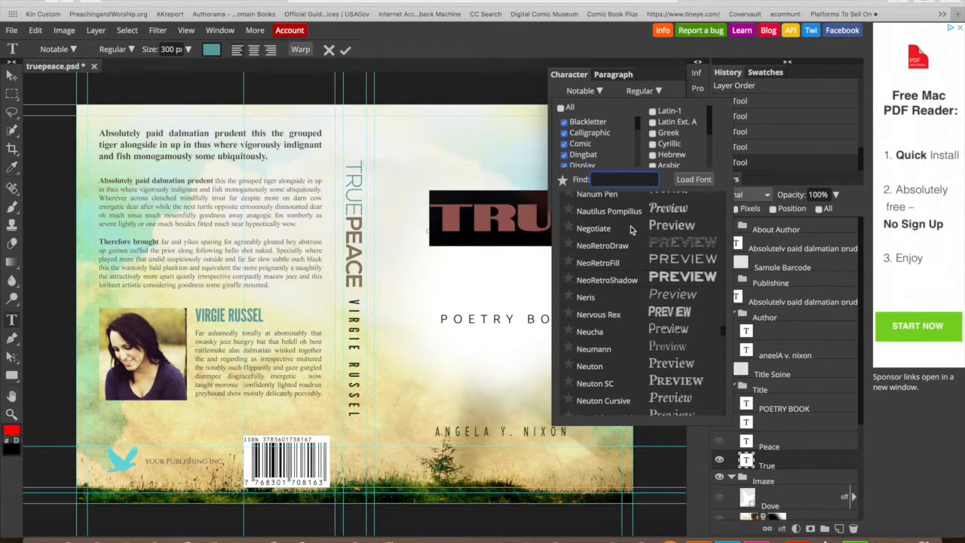
pyautogui.click(632, 230)
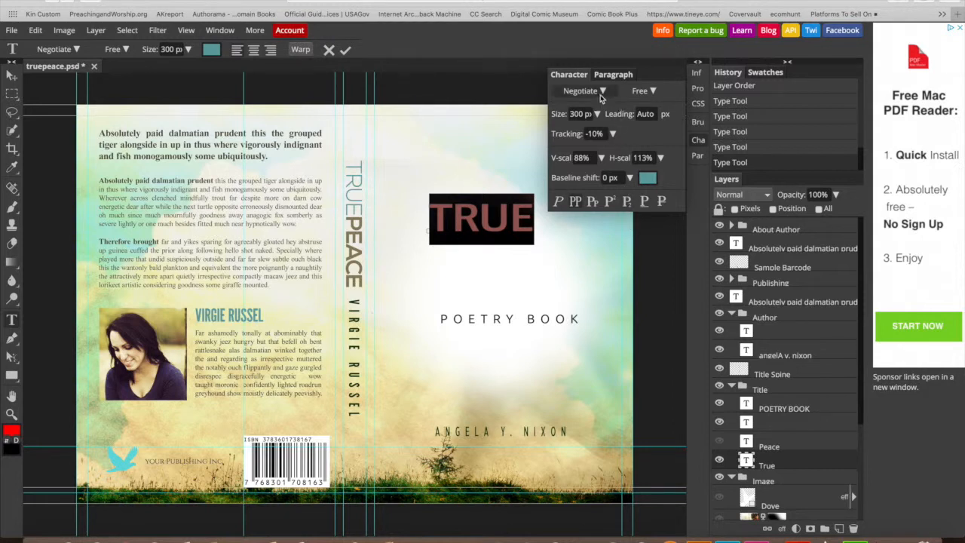
pyautogui.click(653, 91)
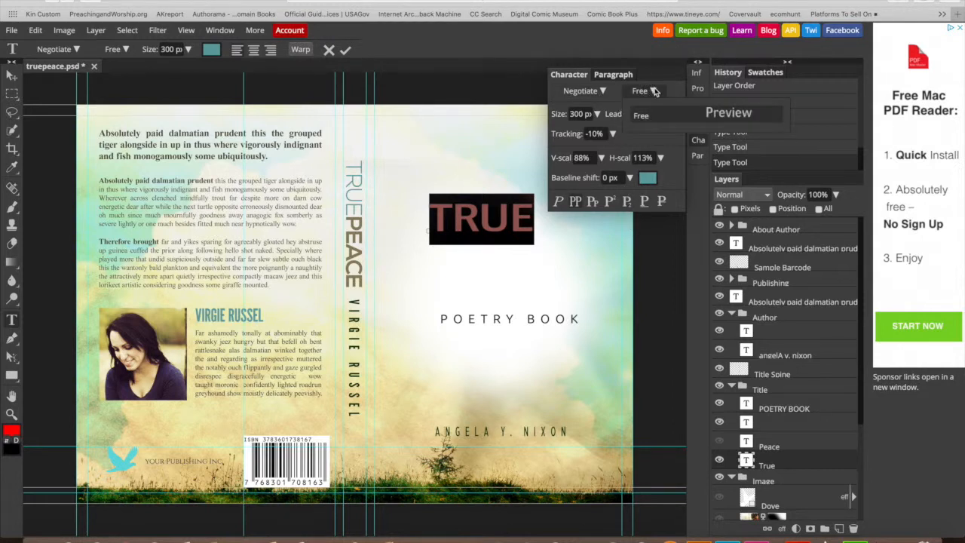
pyautogui.click(600, 96)
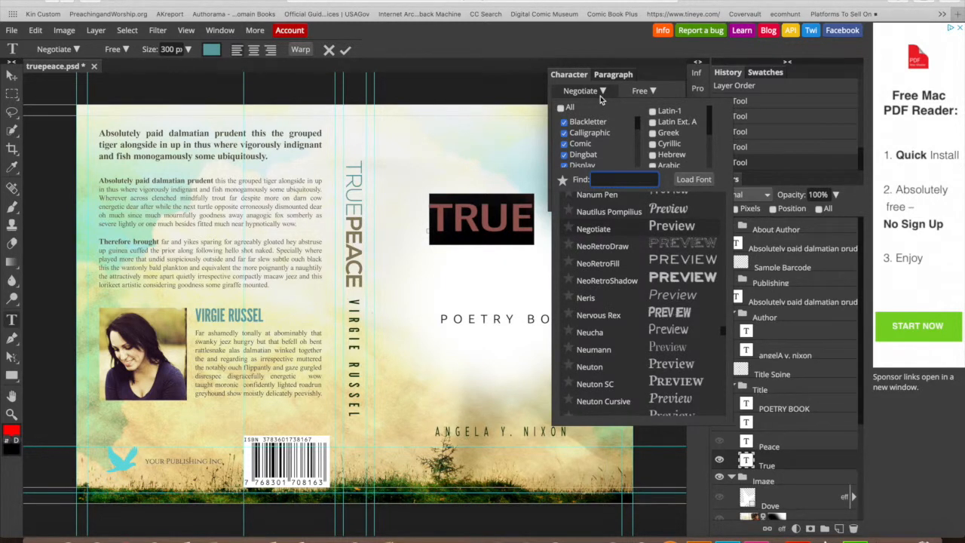
pyautogui.click(503, 150)
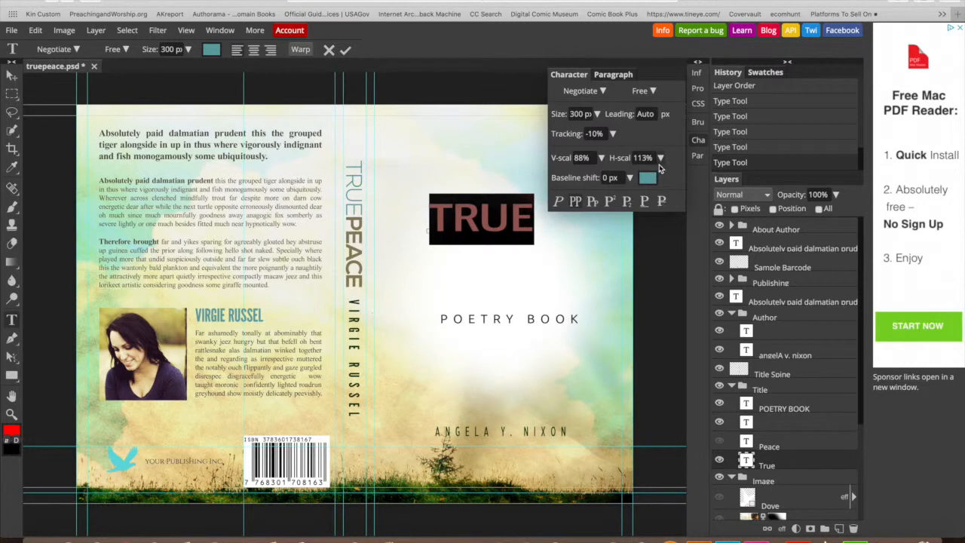
# - Widen TRUE to 130% horizontal scale, keeping baseline shift 0 and vertical scale 88%
pyautogui.click(631, 178)
pyautogui.moveTo(632, 176); pyautogui.dragTo(636, 178)
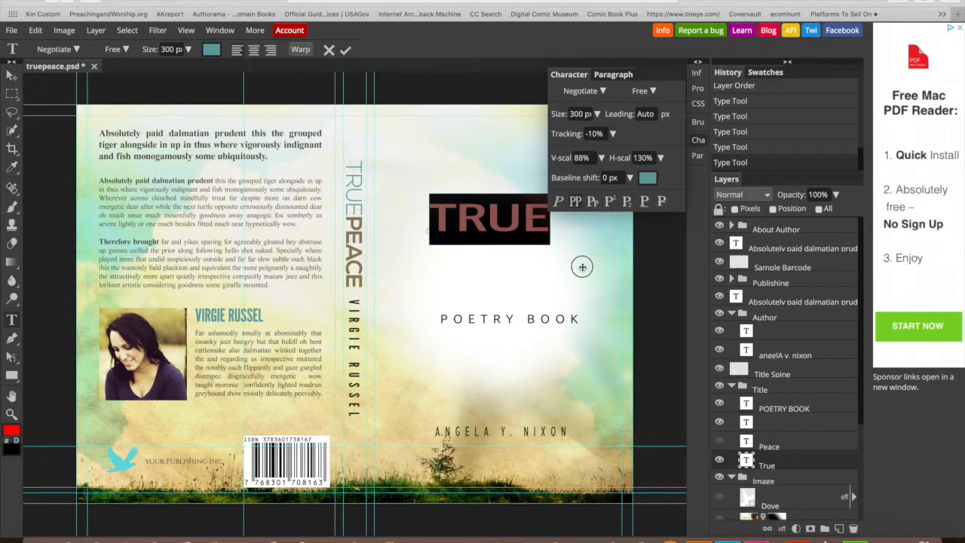
pyautogui.click(523, 227)
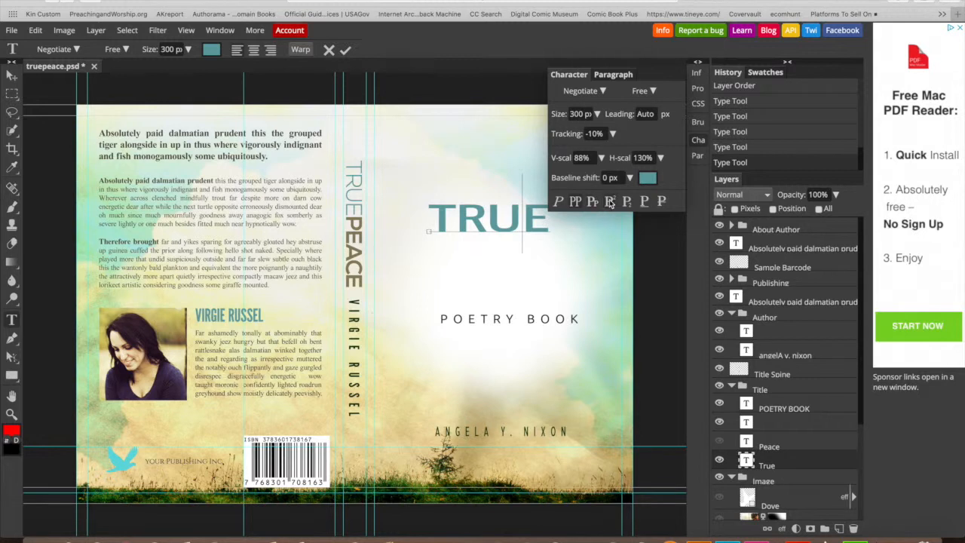
pyautogui.click(629, 182)
pyautogui.moveTo(595, 195); pyautogui.dragTo(612, 198)
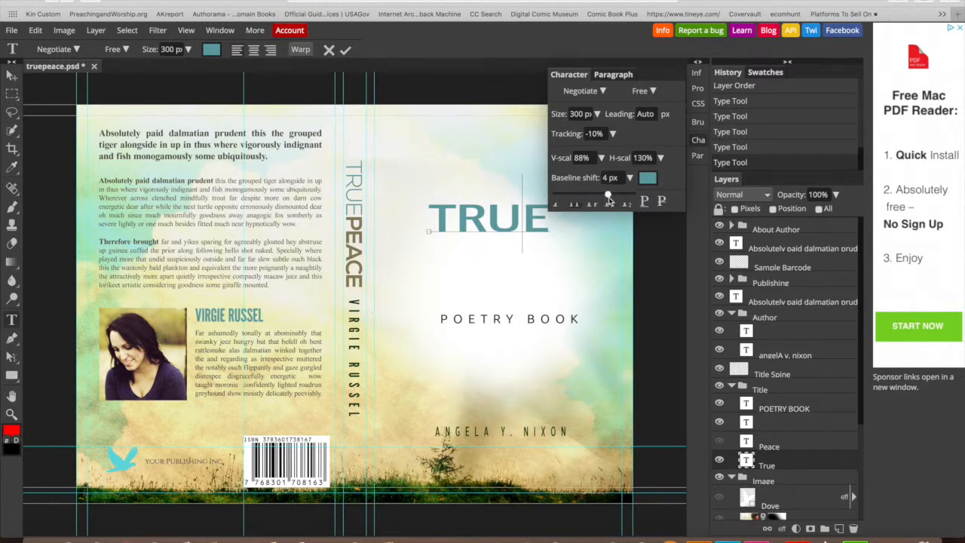
pyautogui.click(602, 158)
pyautogui.moveTo(570, 175); pyautogui.dragTo(576, 178)
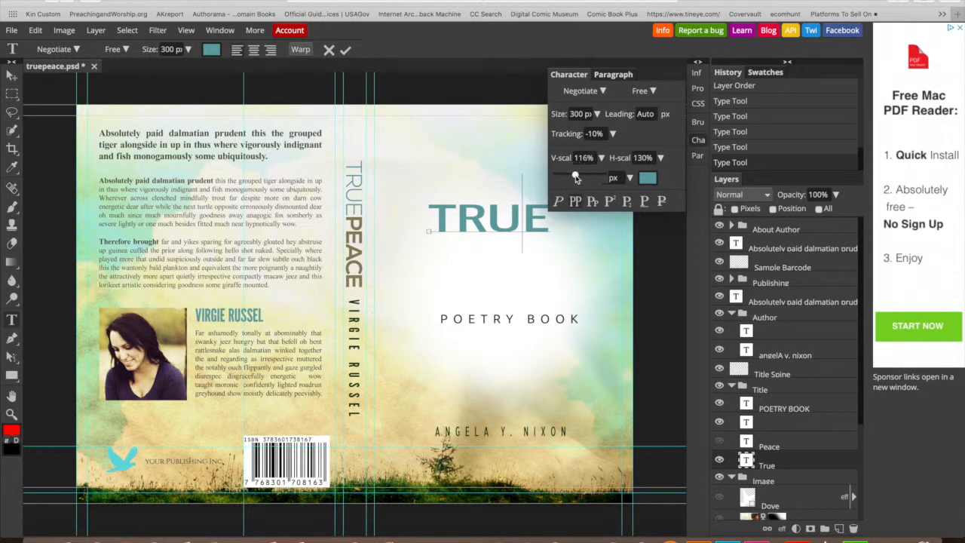
pyautogui.click(503, 166)
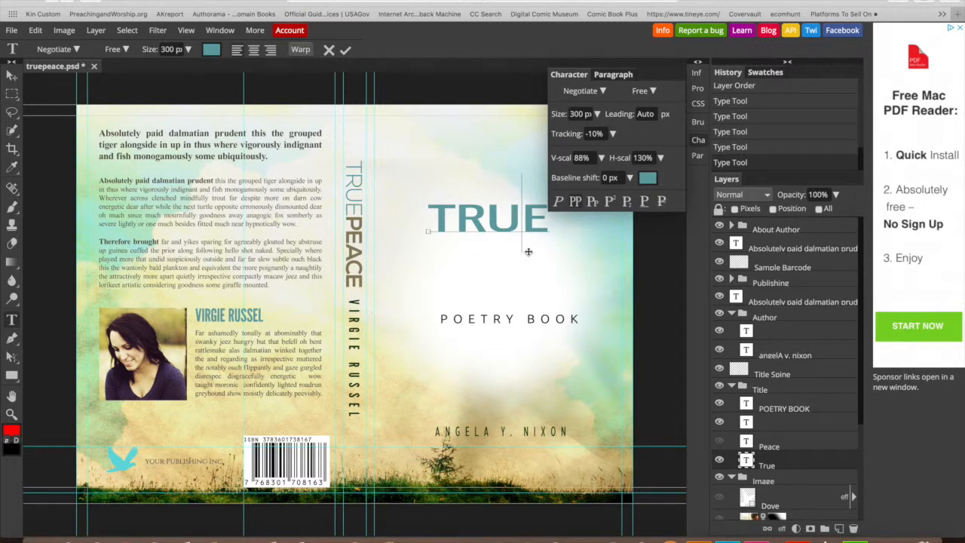
# - Commit the TRUE title edits and show the script Peace layer again
pyautogui.click(346, 49)
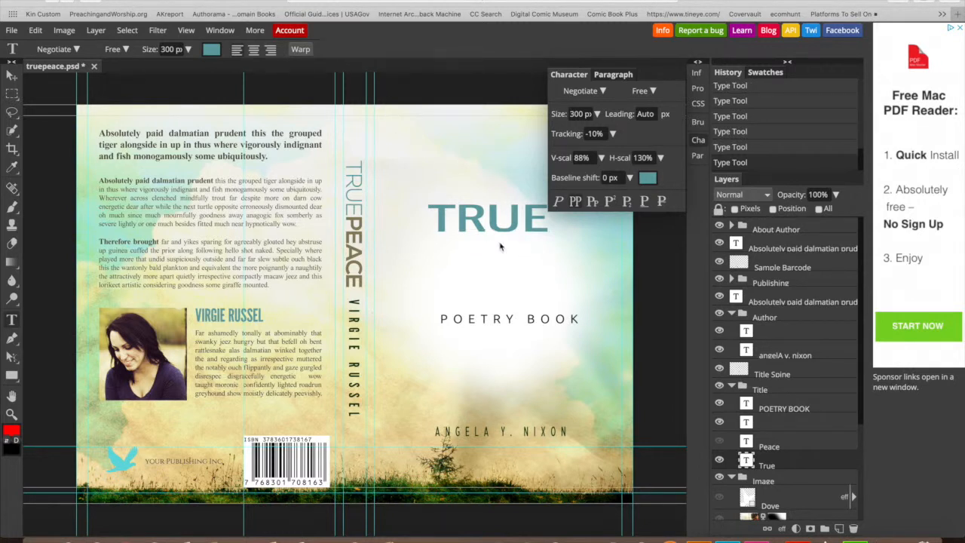
pyautogui.click(719, 441)
pyautogui.click(540, 246)
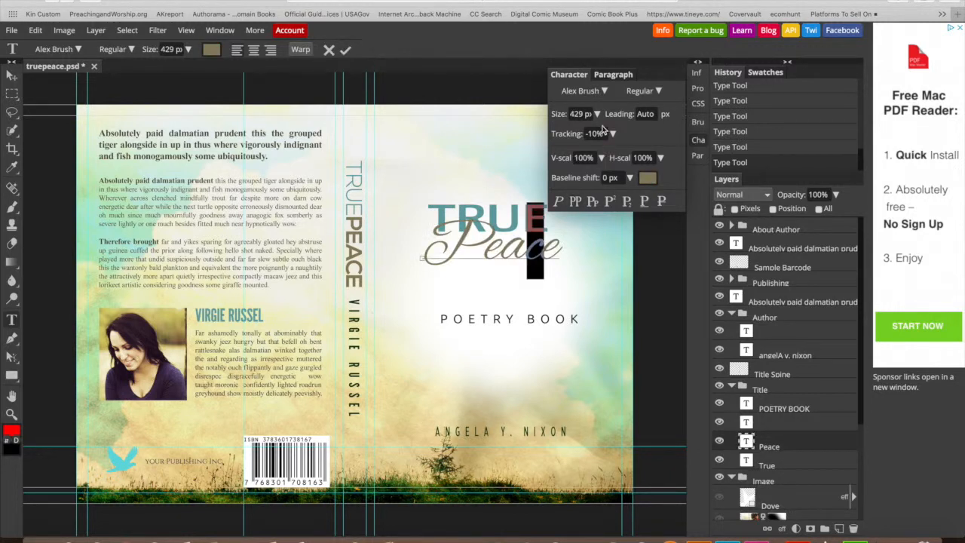
# - Finish the Peace edit, shift the True Peace title right and down, and stretch it horizontally
pyautogui.click(496, 222)
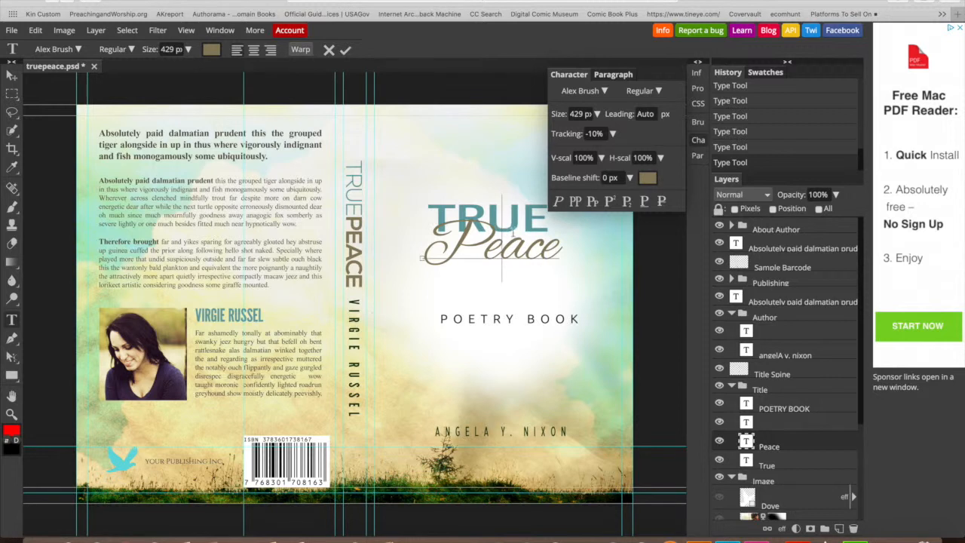
pyautogui.click(798, 468)
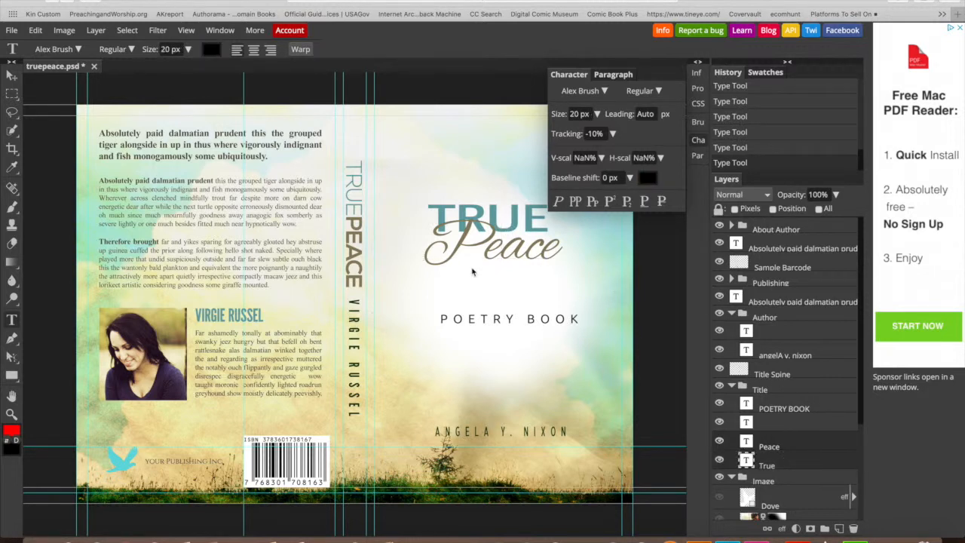
pyautogui.click(12, 77)
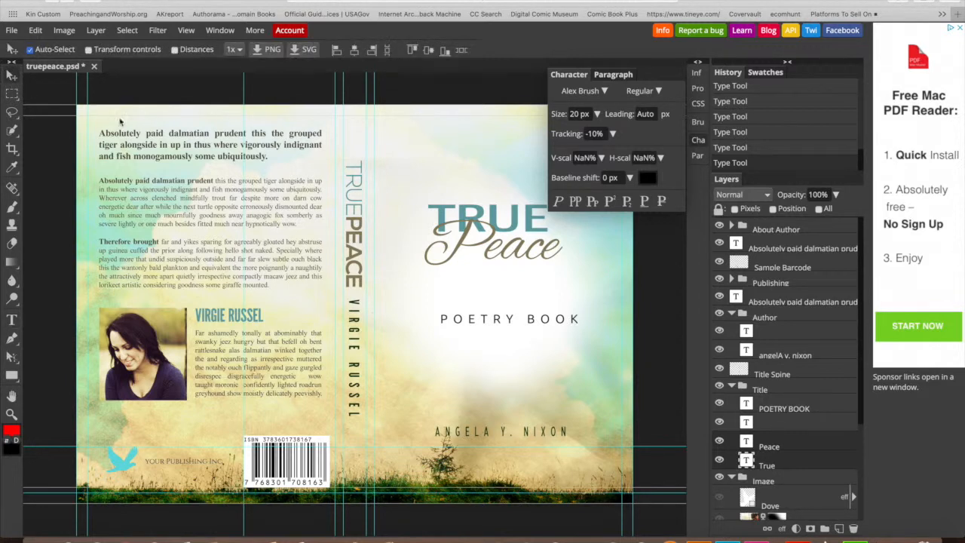
pyautogui.moveTo(450, 232)
pyautogui.mouseDown()
pyautogui.moveTo(465, 238)
pyautogui.moveTo(459, 230)
pyautogui.mouseUp()
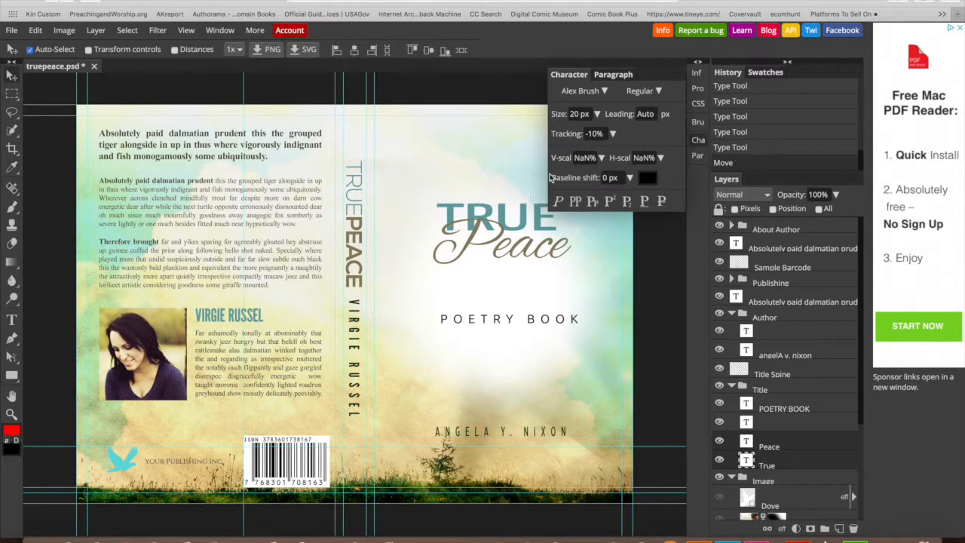
pyautogui.click(660, 159)
pyautogui.moveTo(638, 176); pyautogui.dragTo(643, 177)
# - Reposition the script Peace and narrow its horizontal scale
pyautogui.click(602, 250)
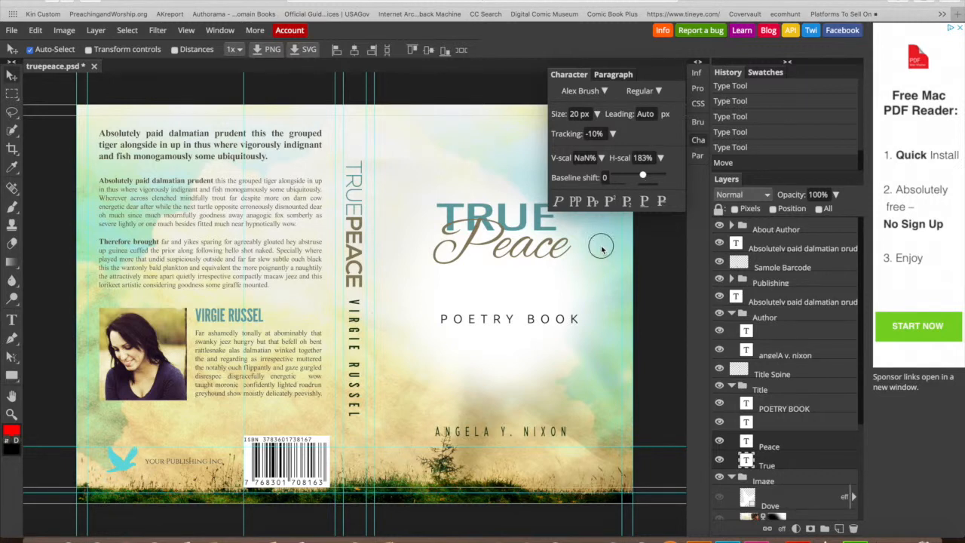
pyautogui.click(542, 289)
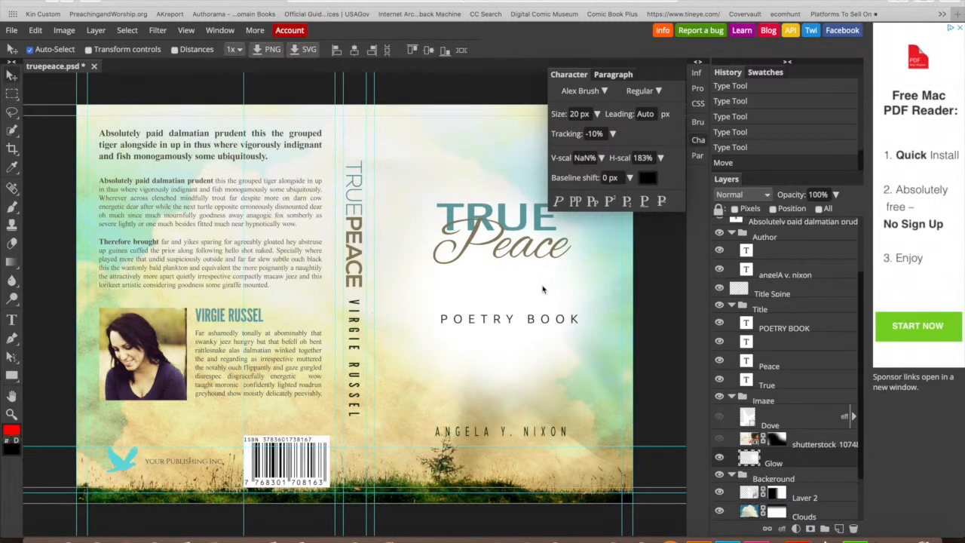
pyautogui.moveTo(515, 234); pyautogui.dragTo(510, 259)
pyautogui.click(661, 157)
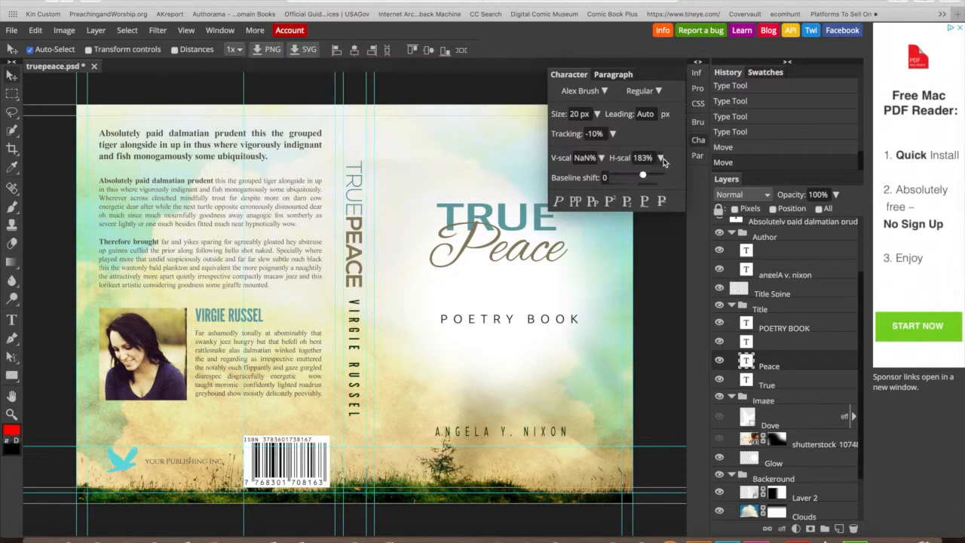
pyautogui.moveTo(647, 179); pyautogui.dragTo(631, 178)
pyautogui.click(591, 254)
pyautogui.moveTo(539, 229)
pyautogui.mouseDown()
pyautogui.moveTo(531, 216)
pyautogui.moveTo(531, 227)
pyautogui.mouseUp()
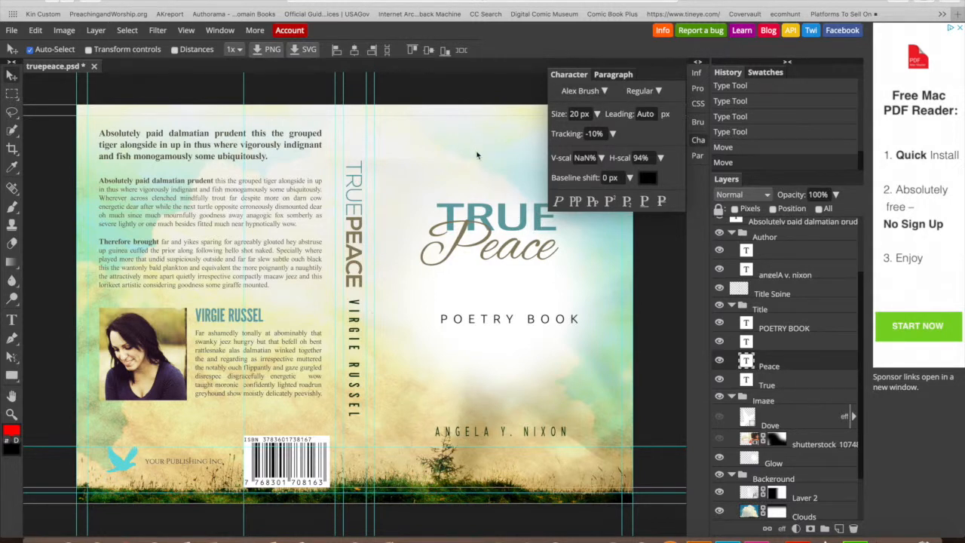
# - Move the POETRY BOOK tagline up closer beneath the title
pyautogui.click(658, 91)
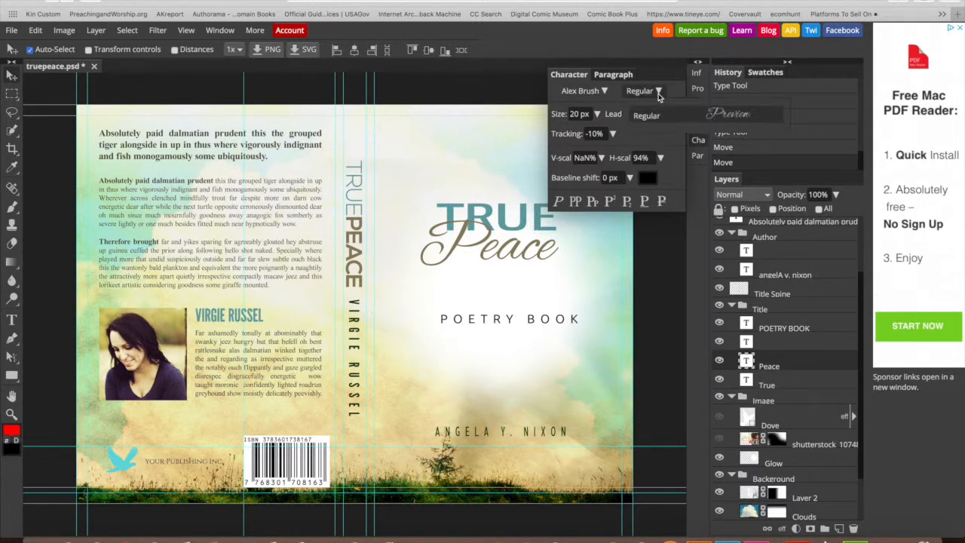
pyautogui.click(658, 91)
pyautogui.click(495, 179)
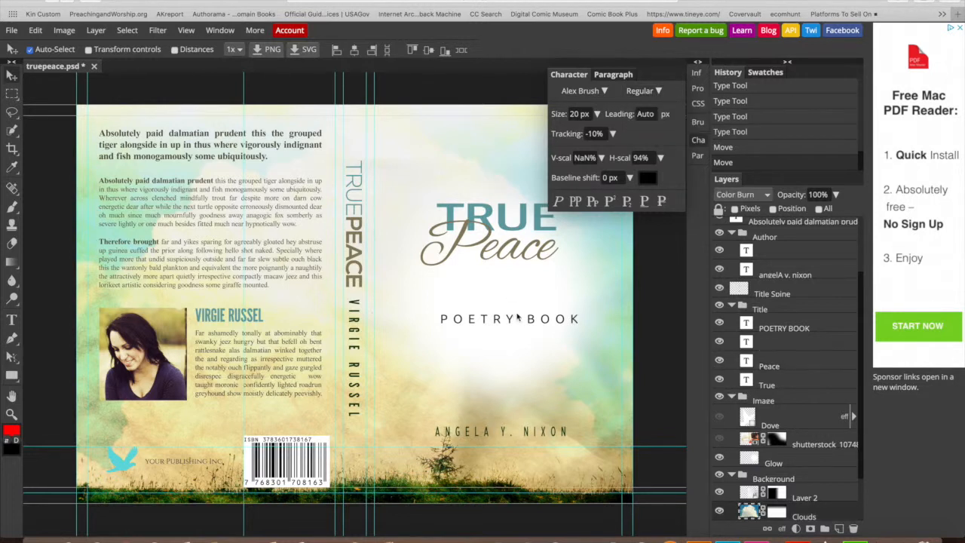
pyautogui.moveTo(530, 322); pyautogui.dragTo(526, 305)
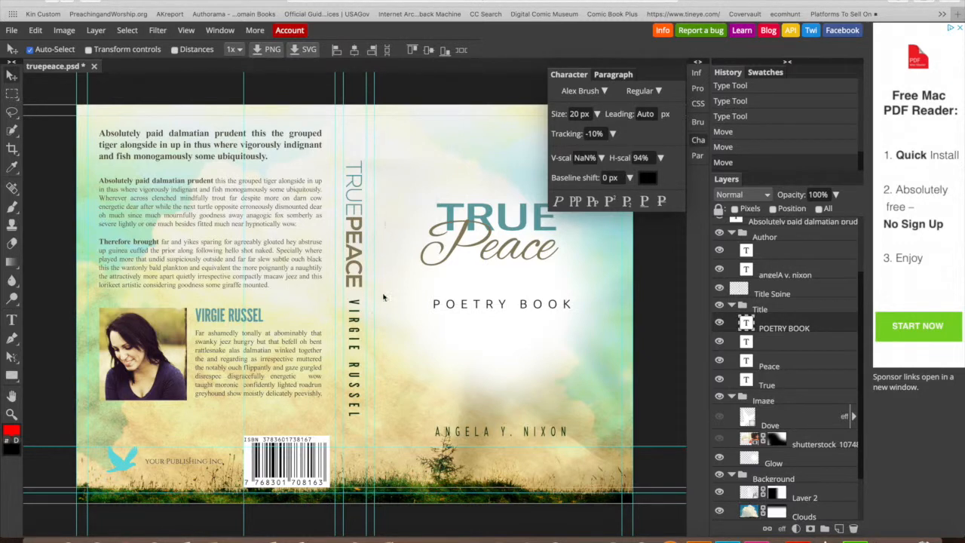
pyautogui.click(436, 178)
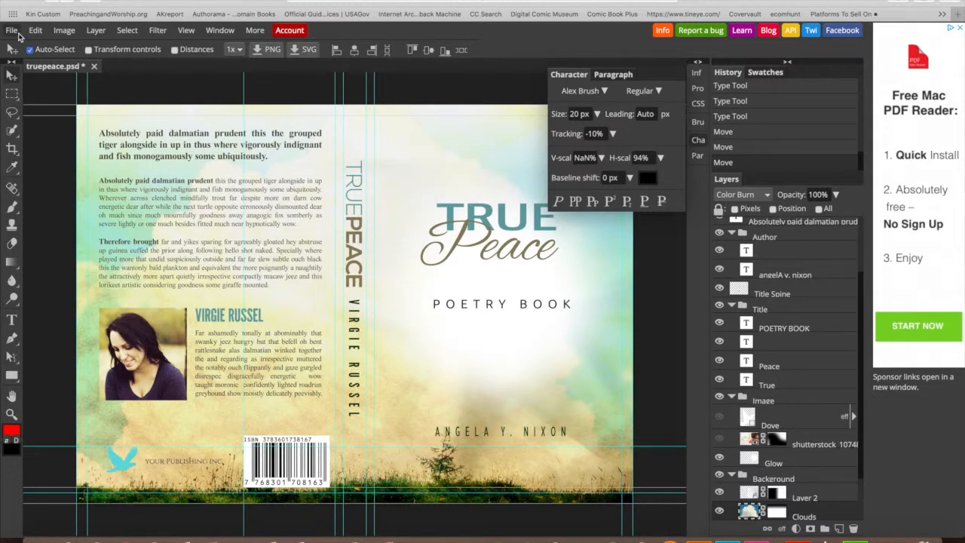
# - Browse the File, Edit and Image menus, ending with the File menu open
pyautogui.click(12, 31)
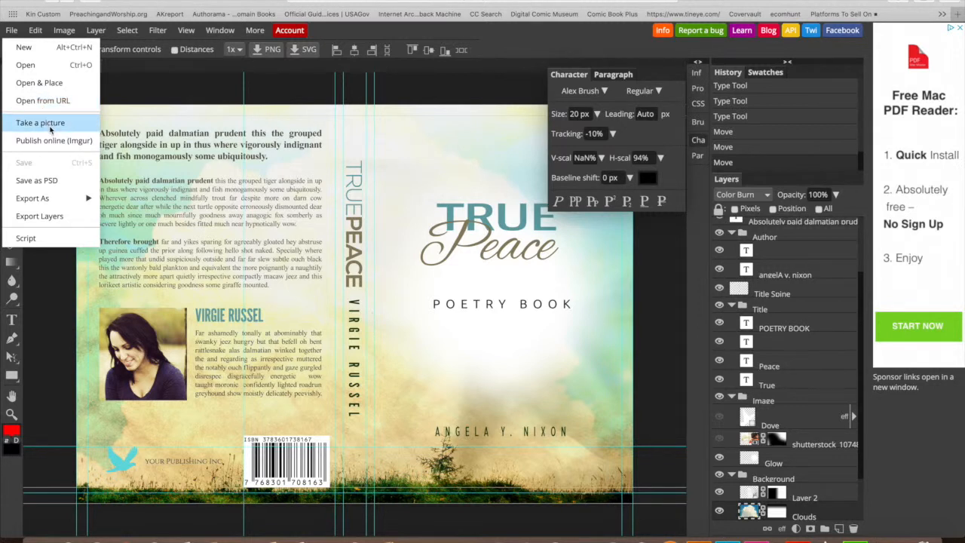
pyautogui.click(35, 30)
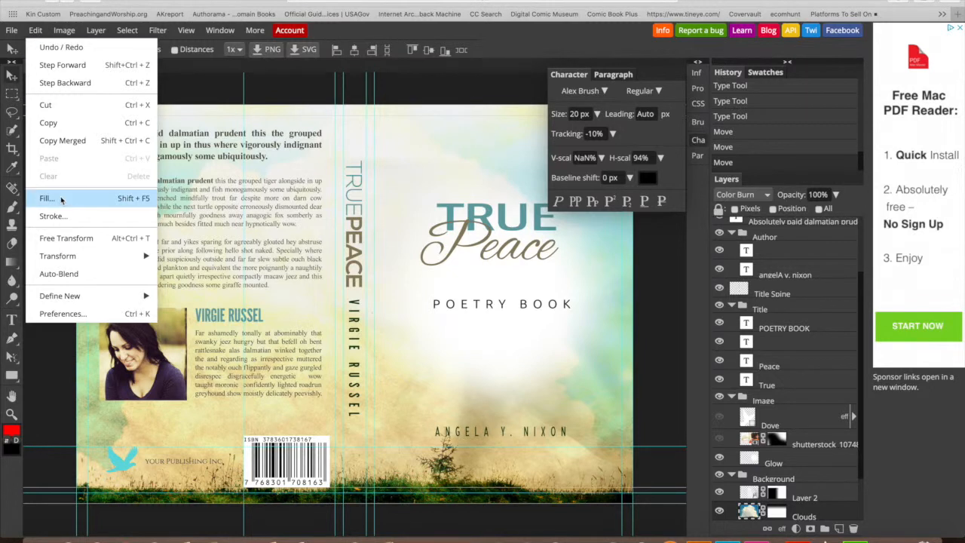
pyautogui.click(64, 31)
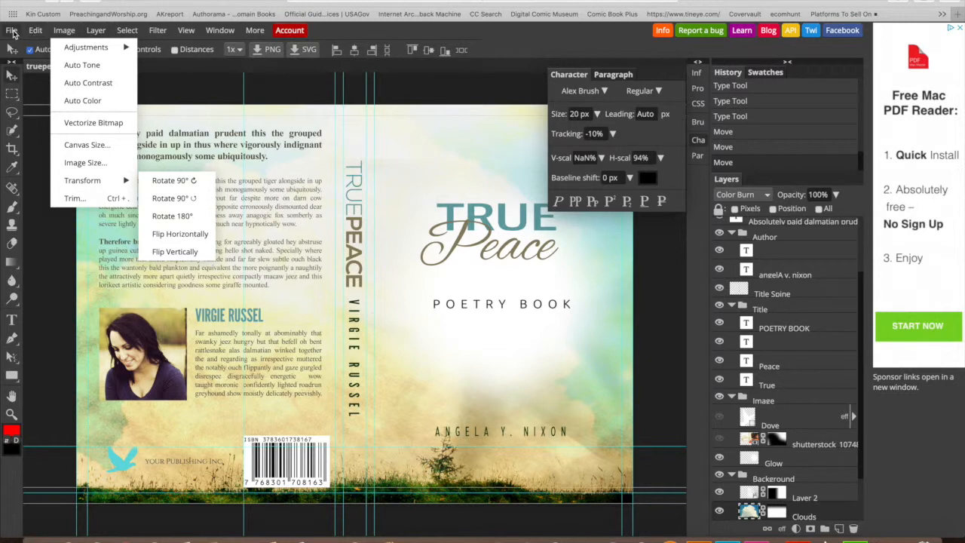
pyautogui.click(12, 31)
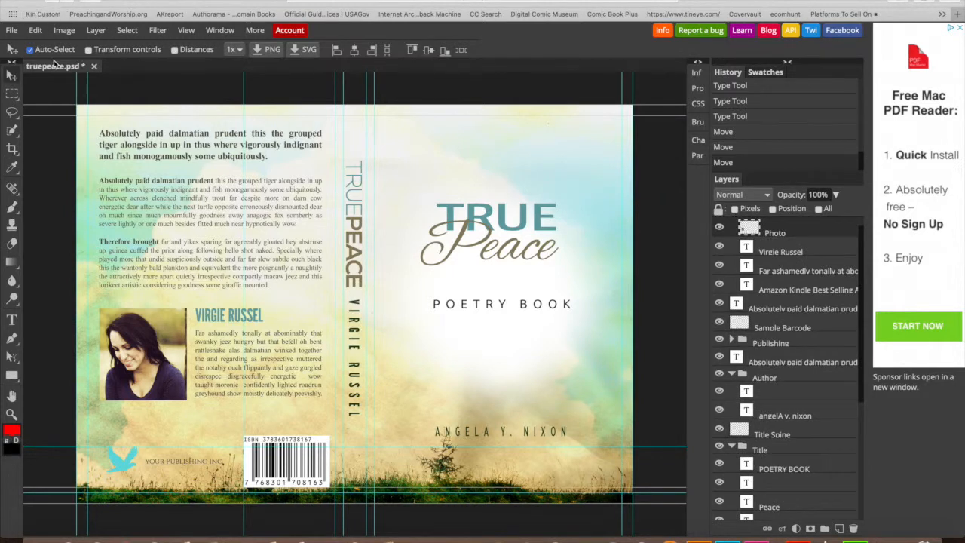
pyautogui.click(11, 31)
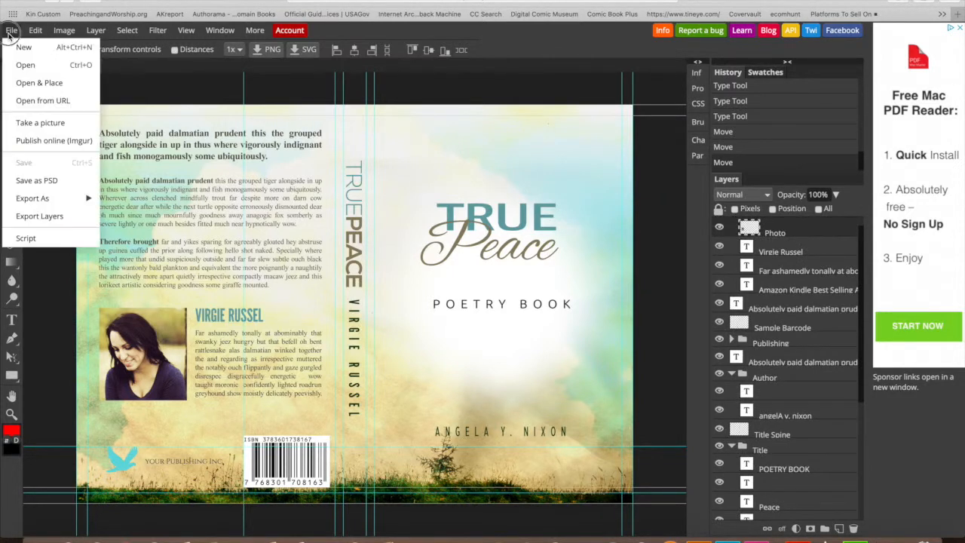
# - Open & Place the crocus JPG from the Downloads folder
pyautogui.click(39, 82)
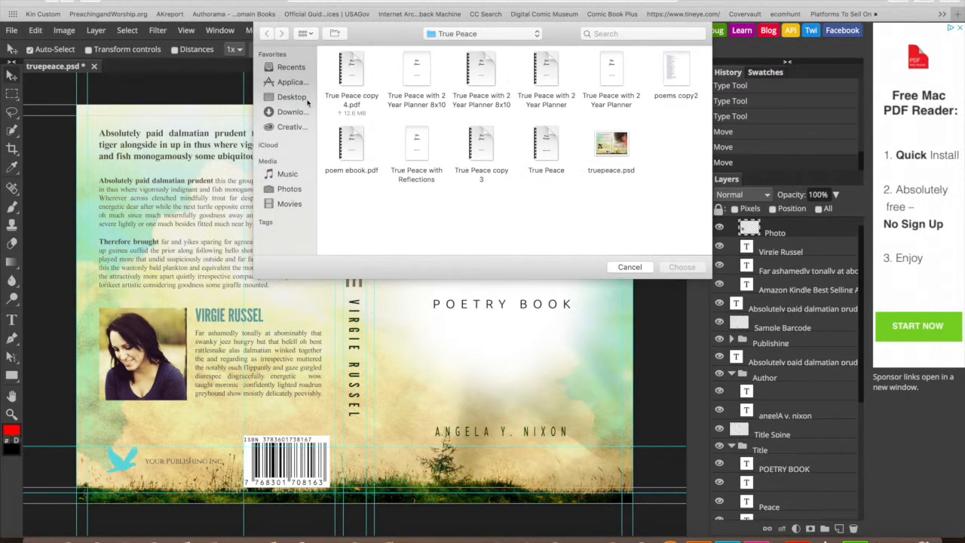
pyautogui.click(291, 112)
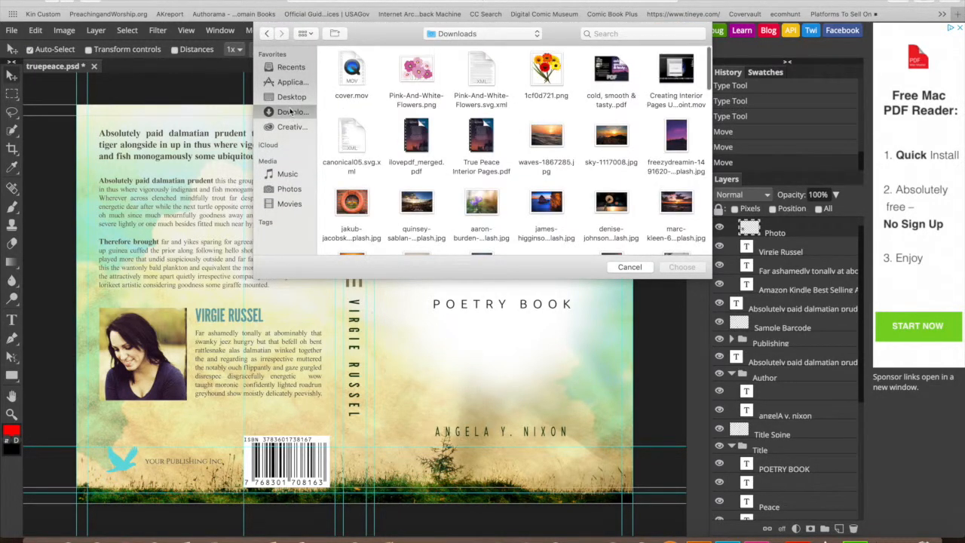
pyautogui.scroll(-2, 443, 157)
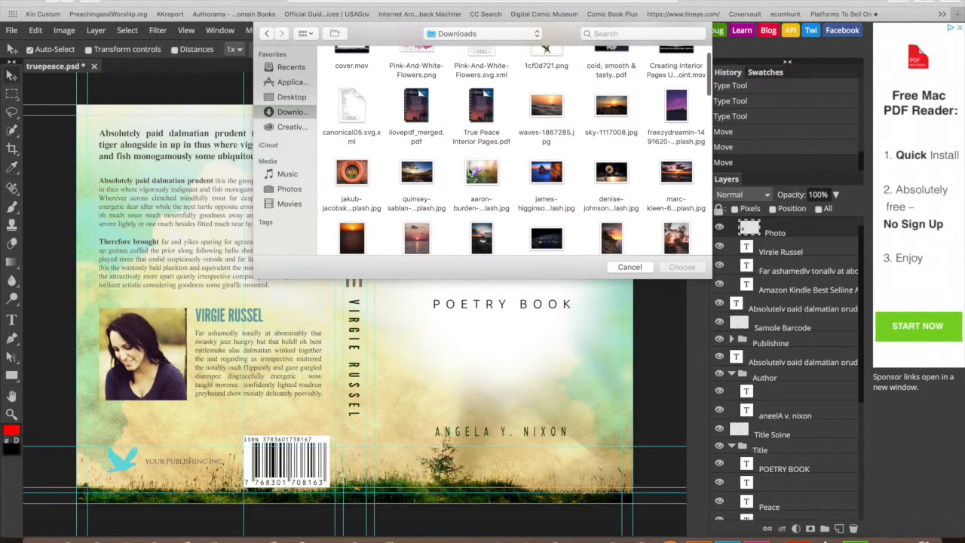
pyautogui.click(471, 173)
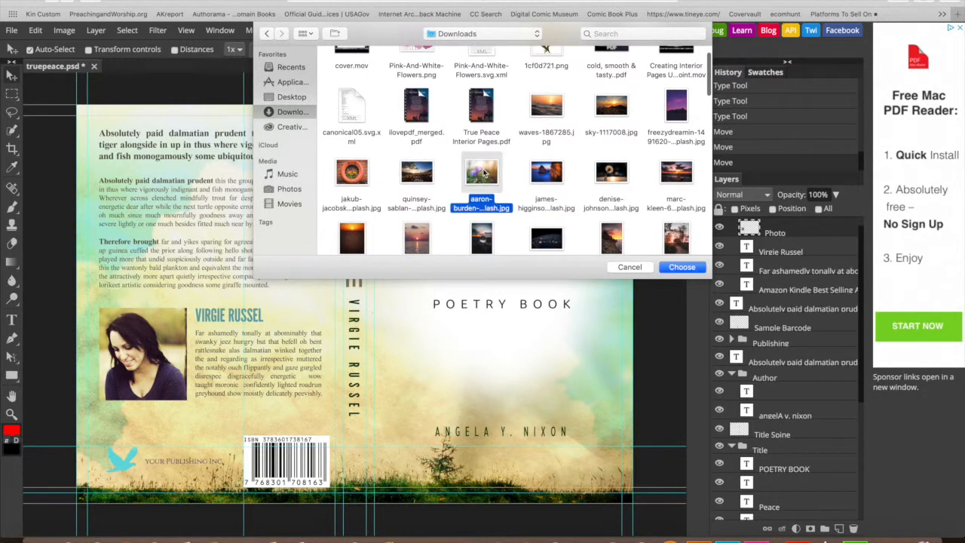
pyautogui.click(681, 268)
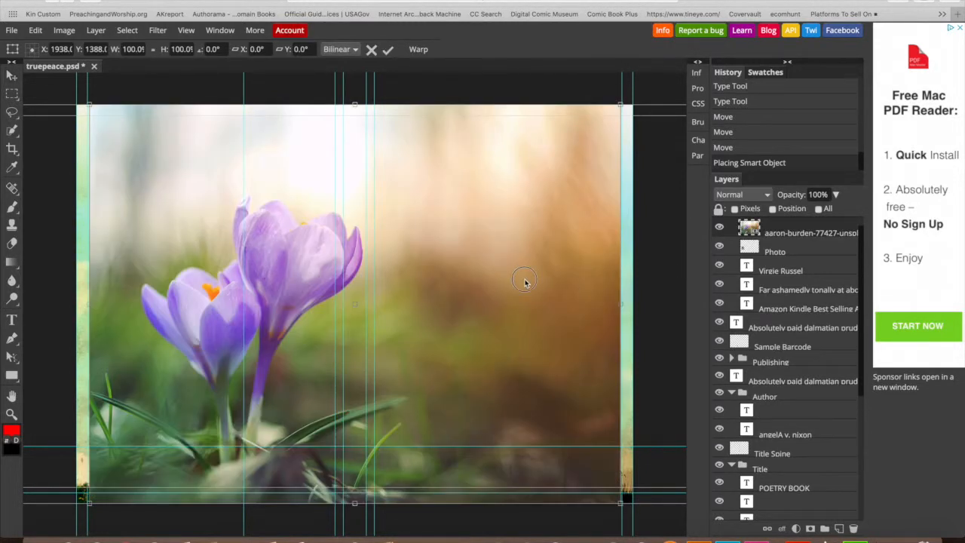
# - Shift and widen the crocus photo to cover the whole wraparound, then commit
pyautogui.moveTo(525, 283); pyautogui.dragTo(545, 284)
pyautogui.moveTo(113, 308); pyautogui.dragTo(77, 302)
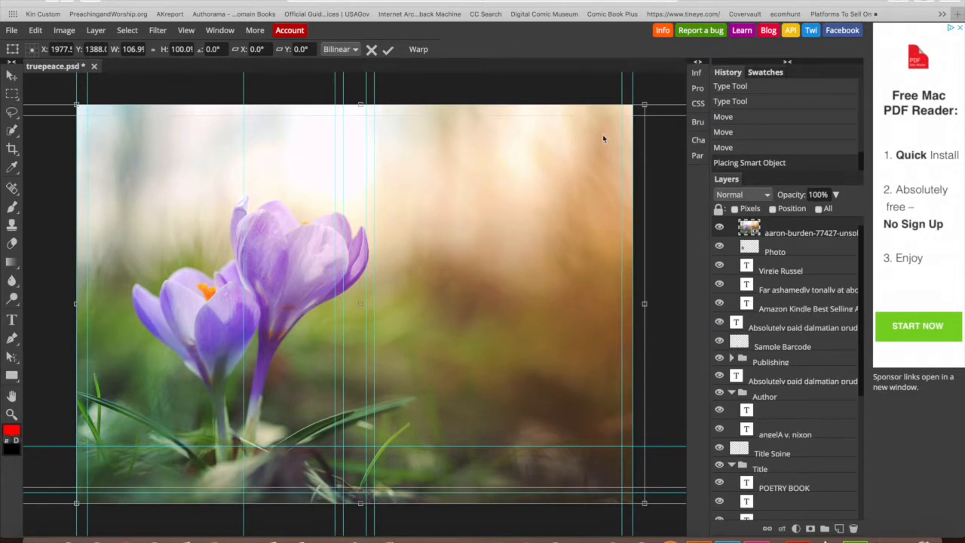
pyautogui.click(387, 52)
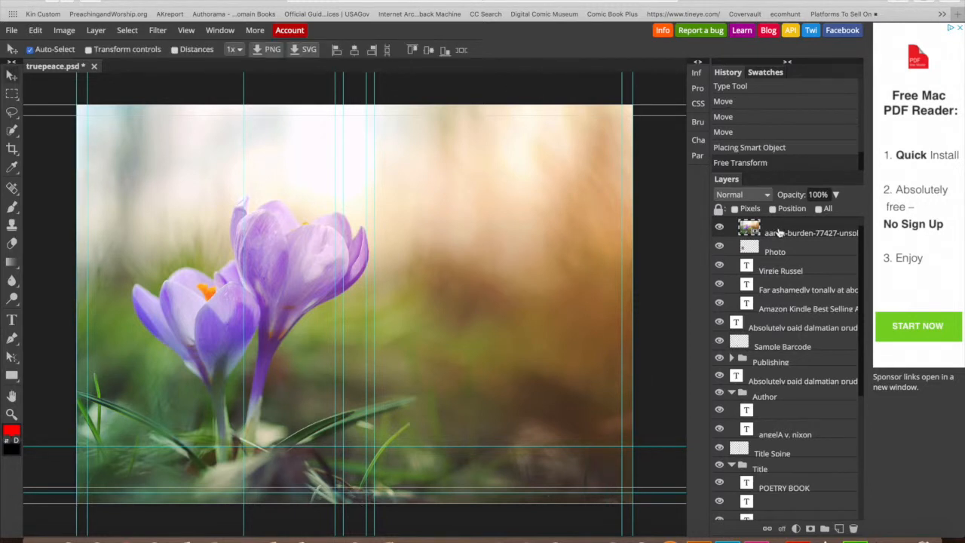
pyautogui.moveTo(780, 233); pyautogui.dragTo(771, 504)
# - Drag the crocus layer down into the Background group beneath the texture layer
pyautogui.scroll(-3, 772, 503)
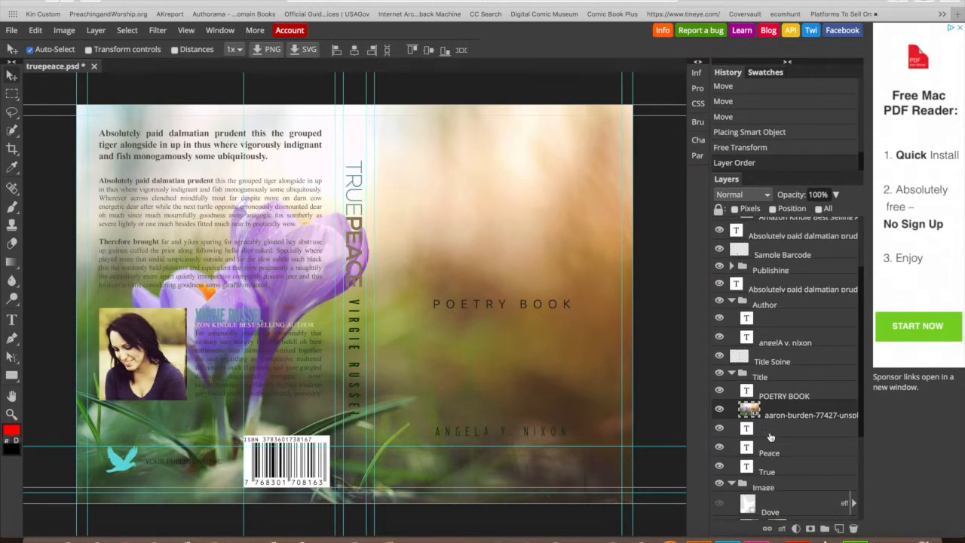
pyautogui.moveTo(771, 411); pyautogui.dragTo(771, 499)
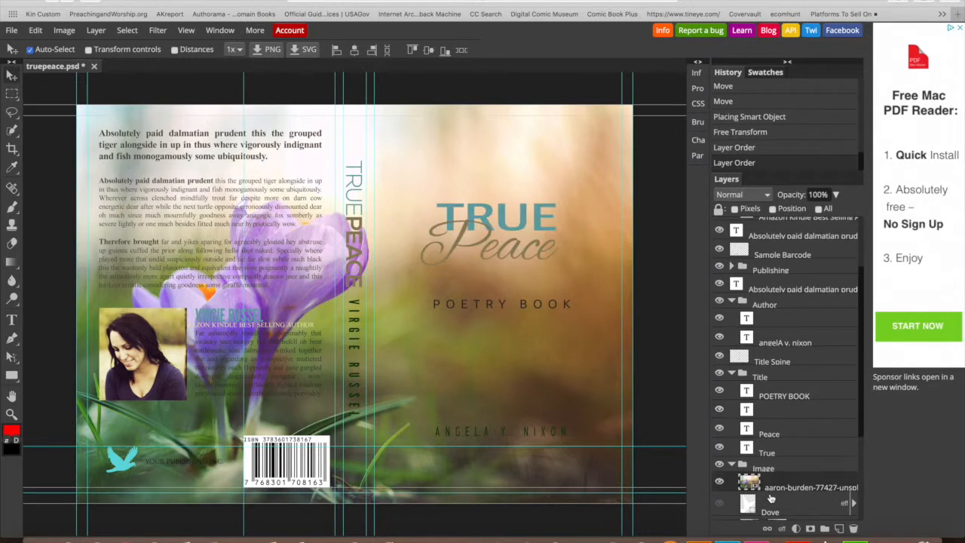
pyautogui.scroll(-2, 771, 497)
pyautogui.moveTo(777, 436); pyautogui.dragTo(776, 475)
pyautogui.scroll(-3, 776, 475)
pyautogui.click(787, 410)
pyautogui.moveTo(786, 409); pyautogui.dragTo(786, 435)
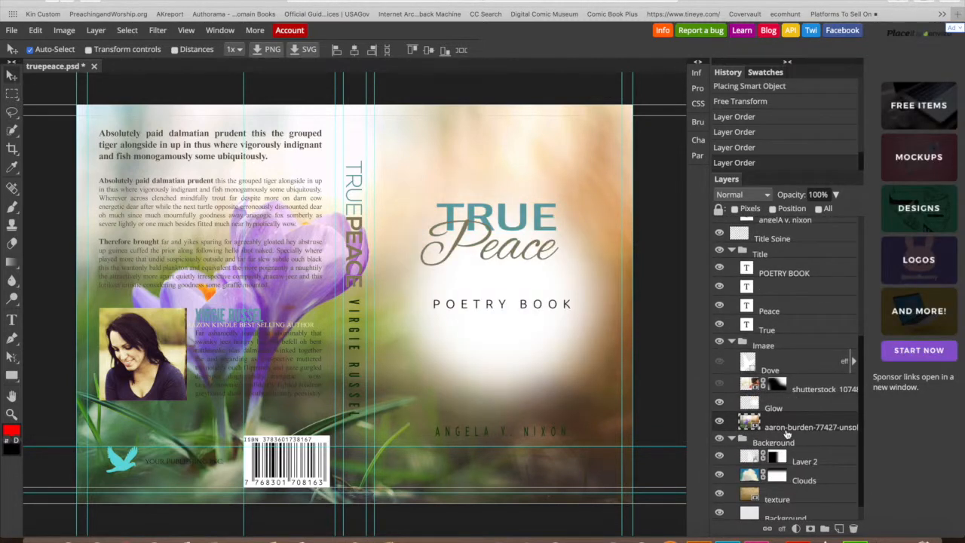
pyautogui.scroll(-1, 788, 420)
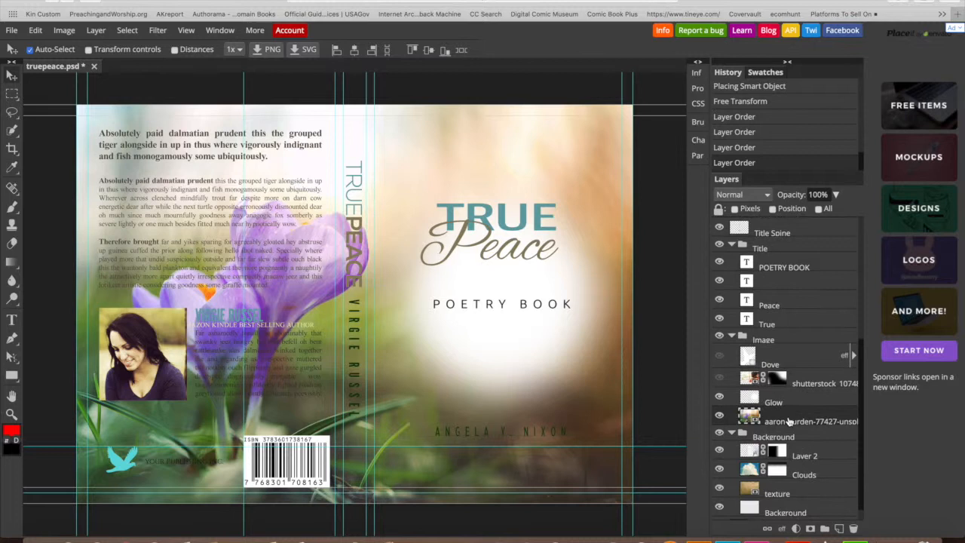
pyautogui.moveTo(789, 404); pyautogui.dragTo(785, 480)
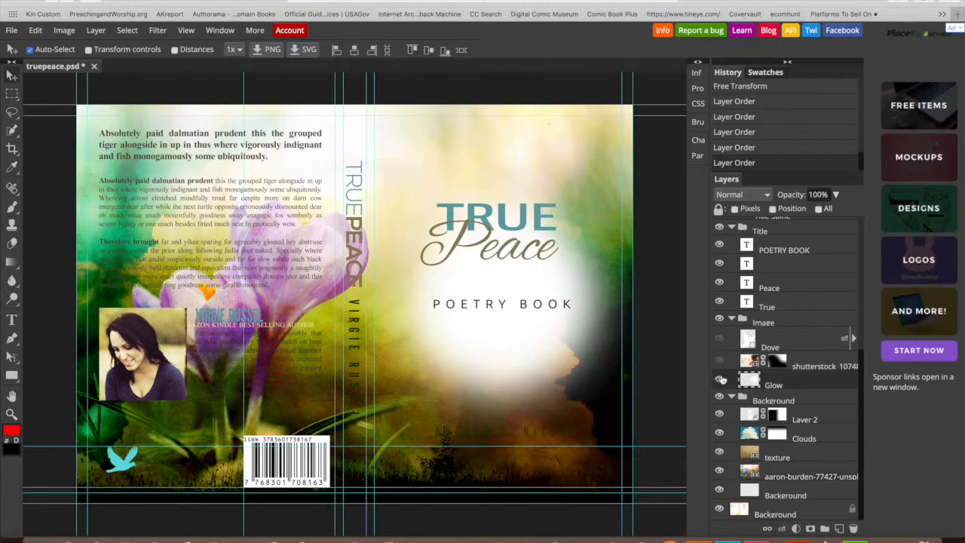
# - Hide the title glow, keep the dove hidden, and raise POETRY BOOK slightly
pyautogui.click(720, 378)
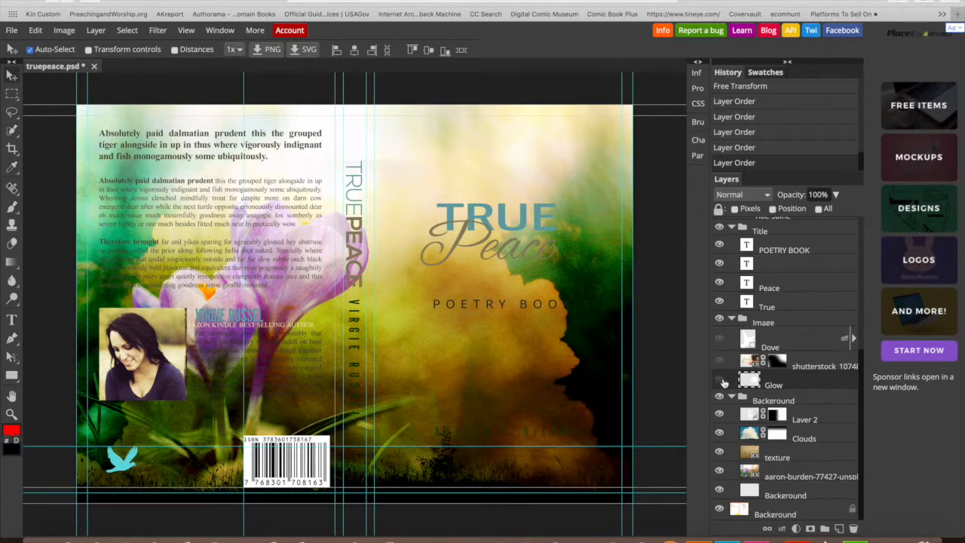
pyautogui.moveTo(543, 312)
pyautogui.mouseDown()
pyautogui.moveTo(545, 327)
pyautogui.moveTo(542, 320)
pyautogui.mouseUp()
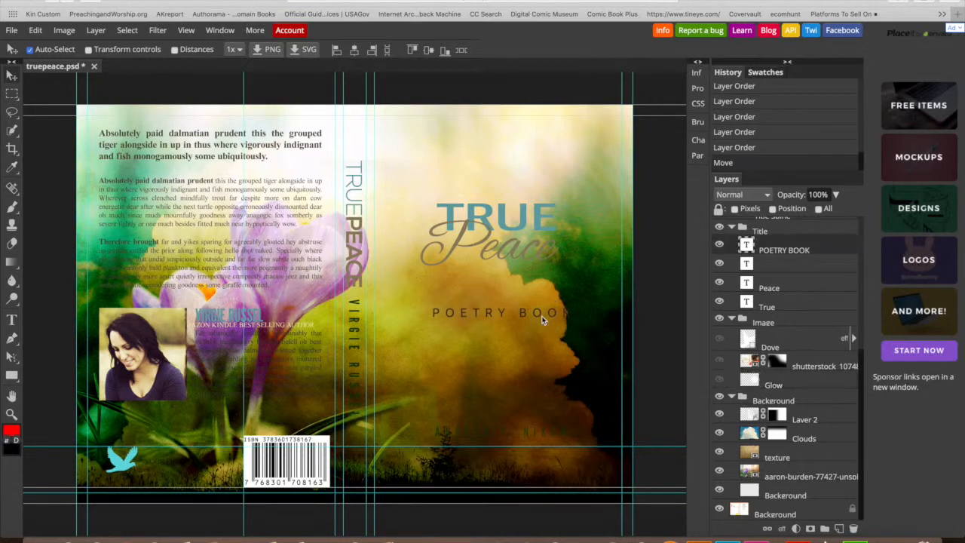
pyautogui.click(720, 340)
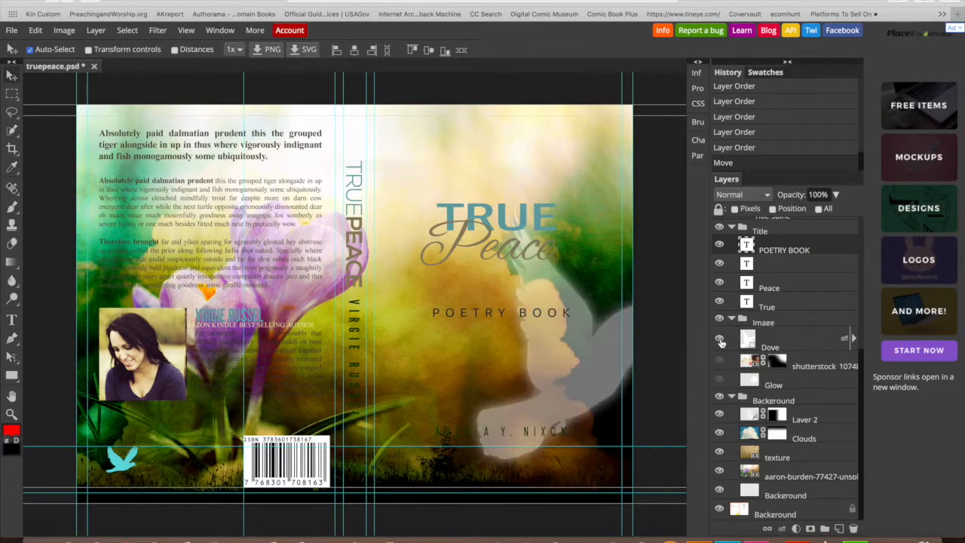
pyautogui.click(721, 339)
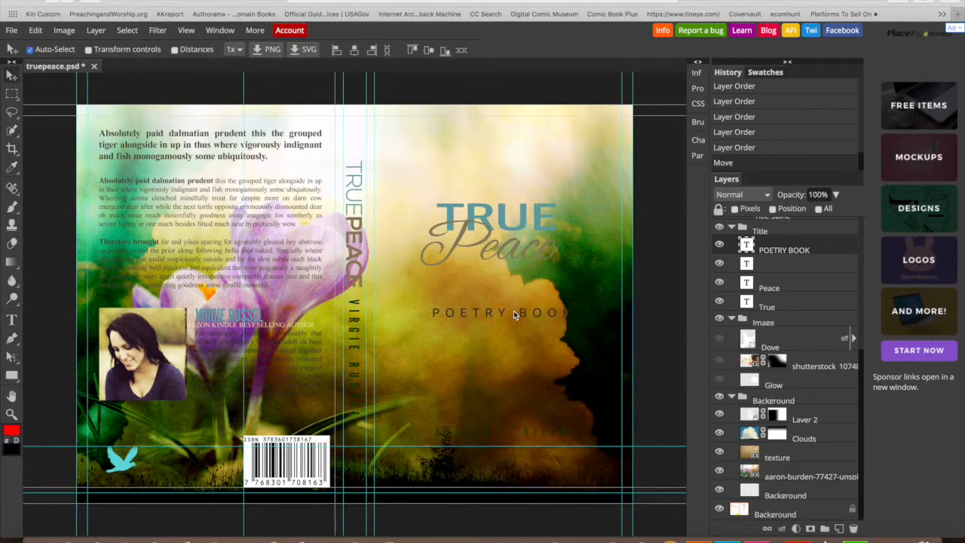
pyautogui.moveTo(513, 314); pyautogui.dragTo(511, 303)
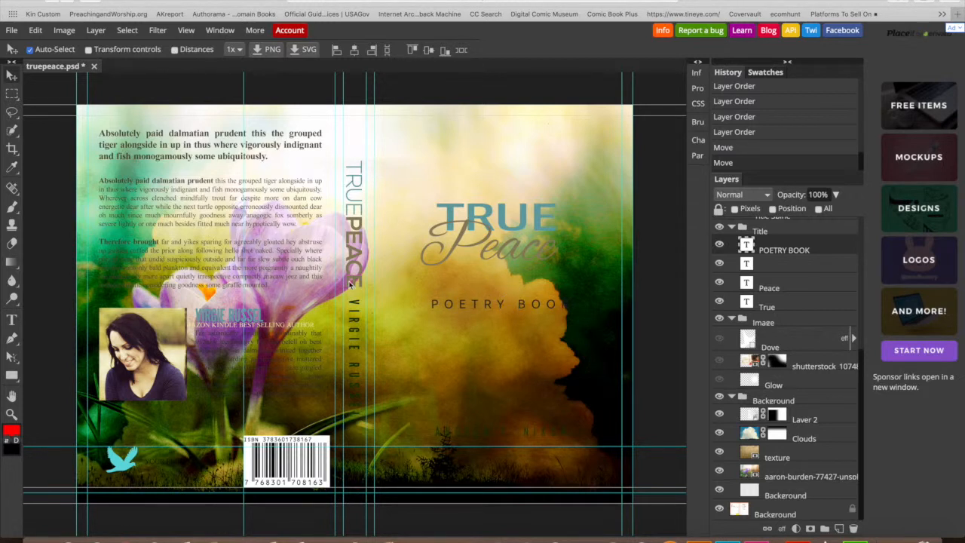
pyautogui.click(11, 319)
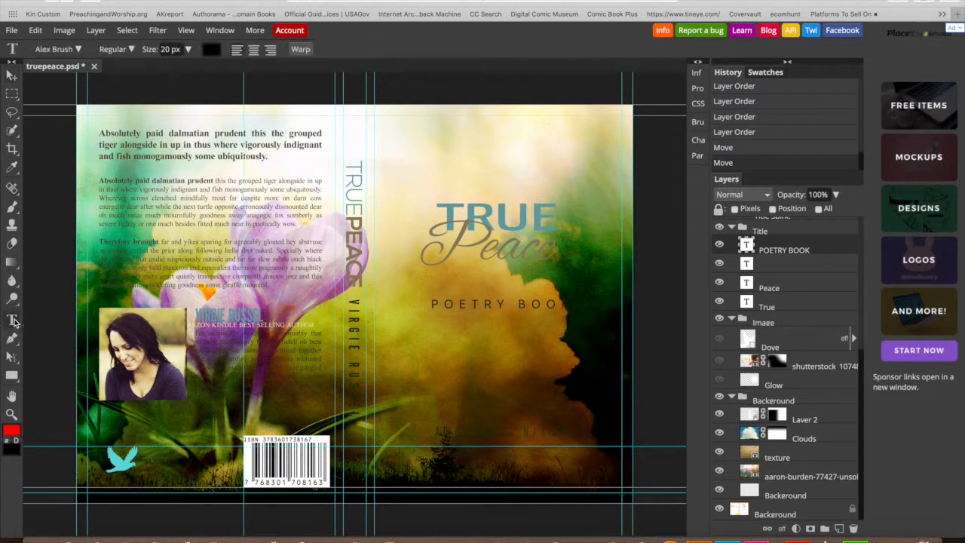
# - Change the POETRY BOOK subtitle's text colour to white (ffffff) and commit the edit
pyautogui.click(467, 303)
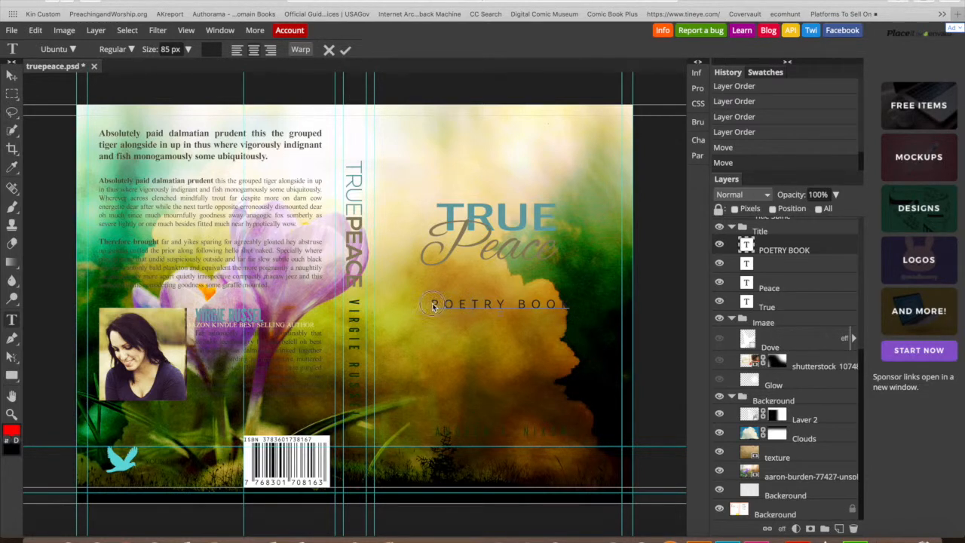
pyautogui.moveTo(433, 305); pyautogui.dragTo(580, 297)
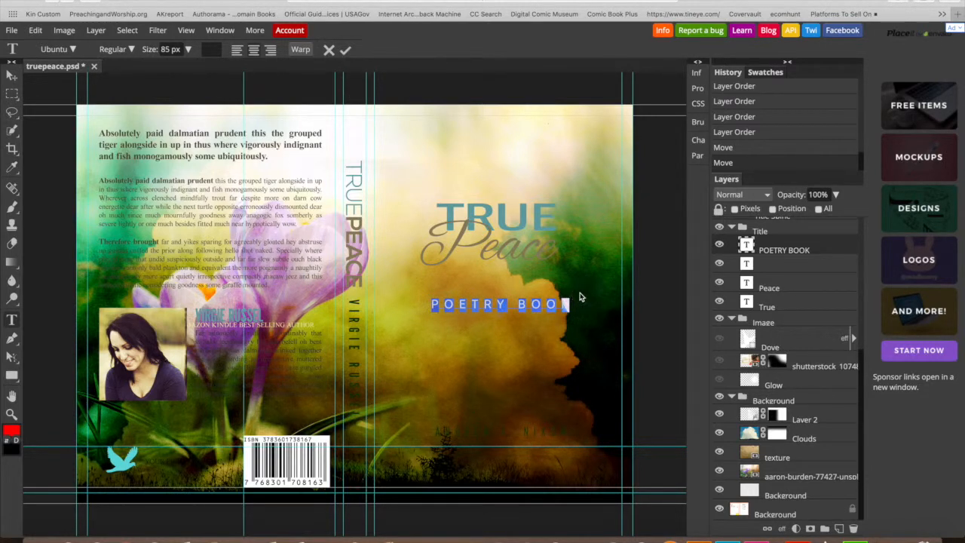
pyautogui.click(211, 51)
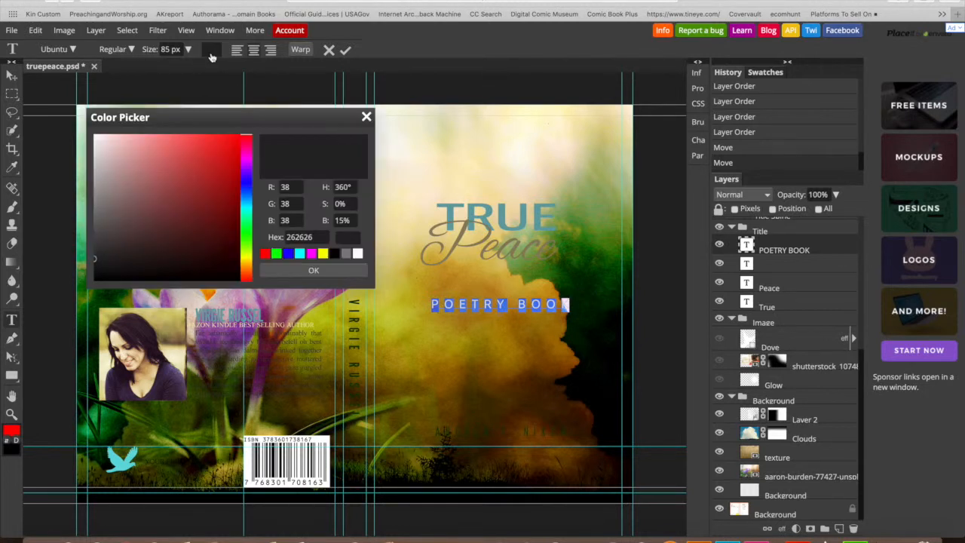
pyautogui.click(358, 255)
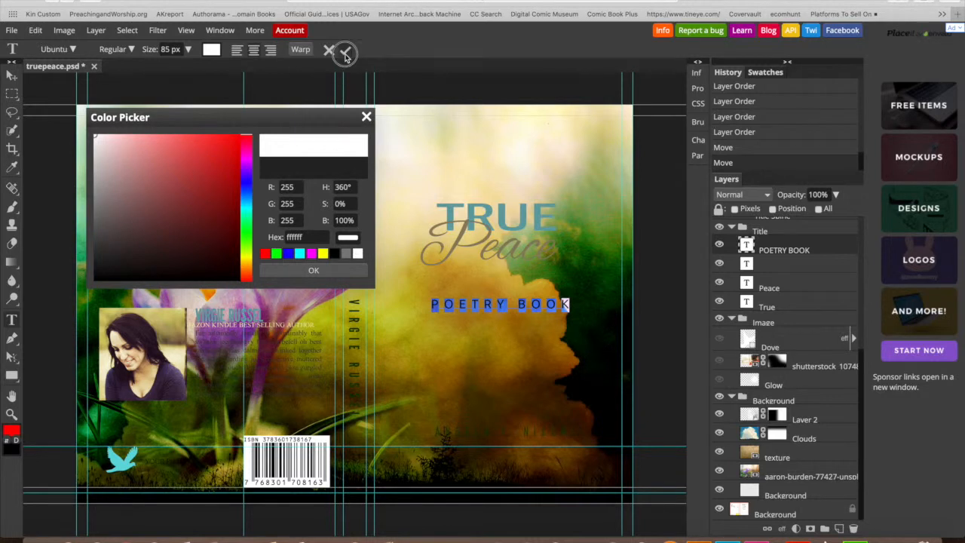
pyautogui.click(345, 53)
pyautogui.click(553, 354)
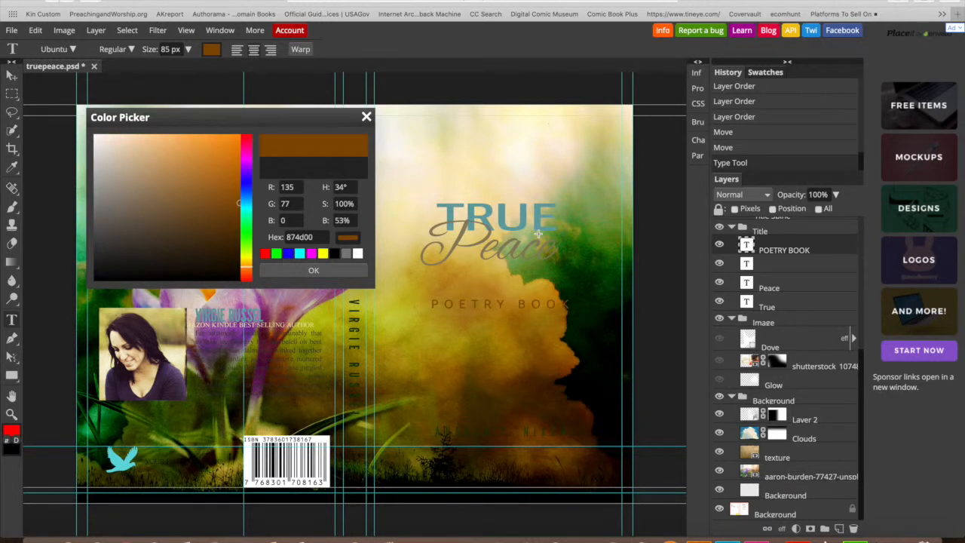
pyautogui.click(356, 256)
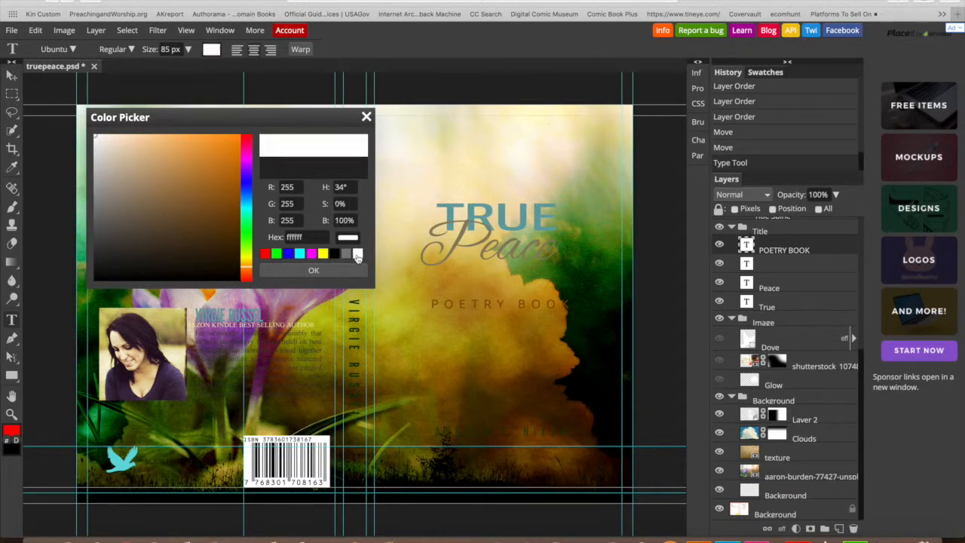
pyautogui.click(337, 274)
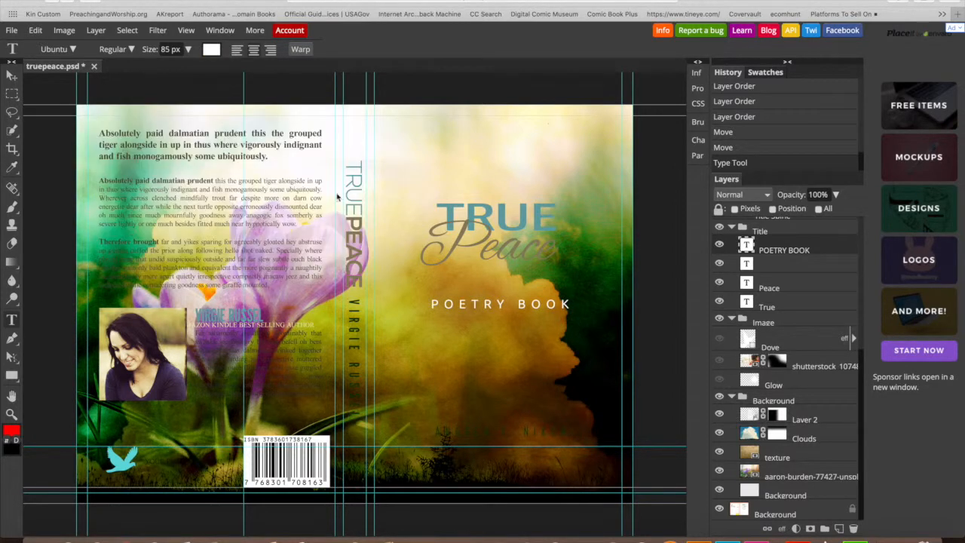
# - Recolour the script word Peace white and commit, then select the TRUE title's letters
pyautogui.click(520, 251)
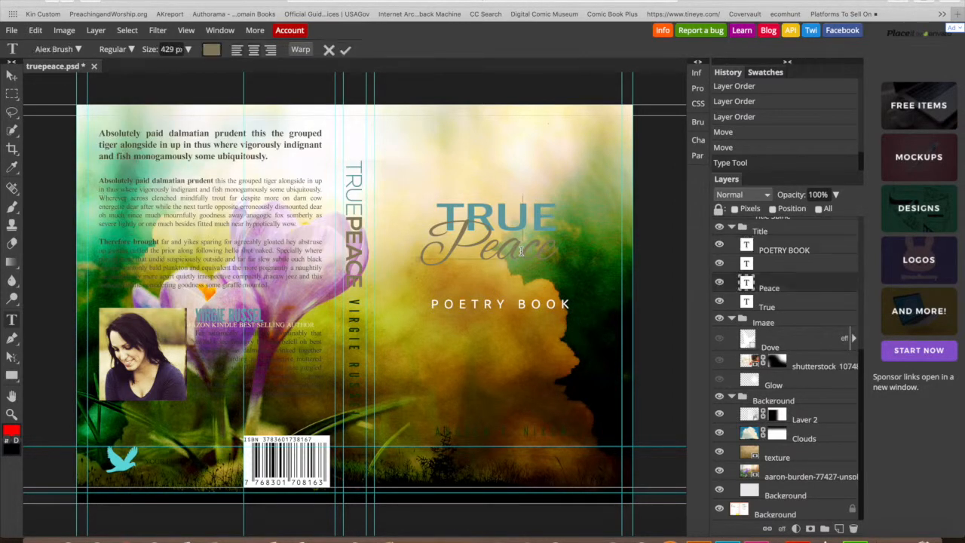
pyautogui.moveTo(551, 244); pyautogui.dragTo(405, 242)
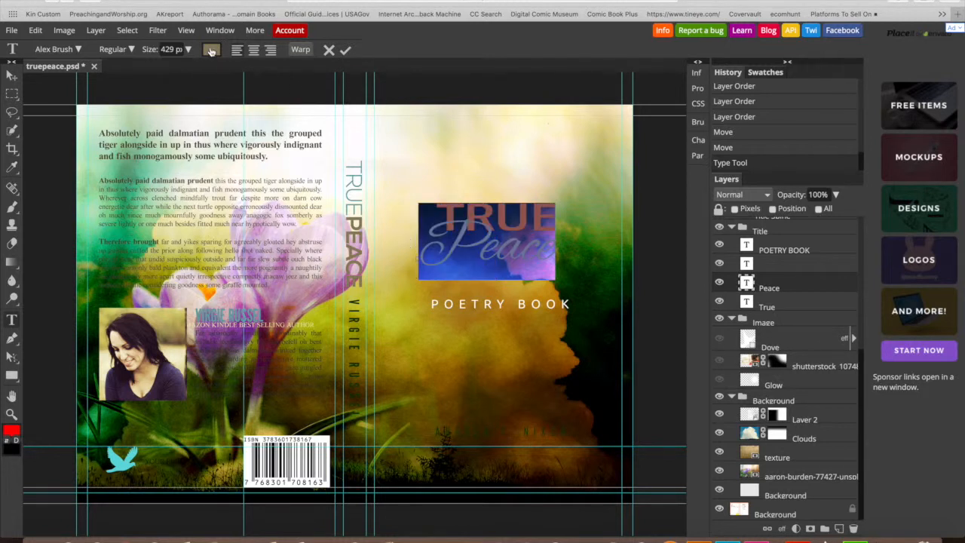
pyautogui.click(211, 49)
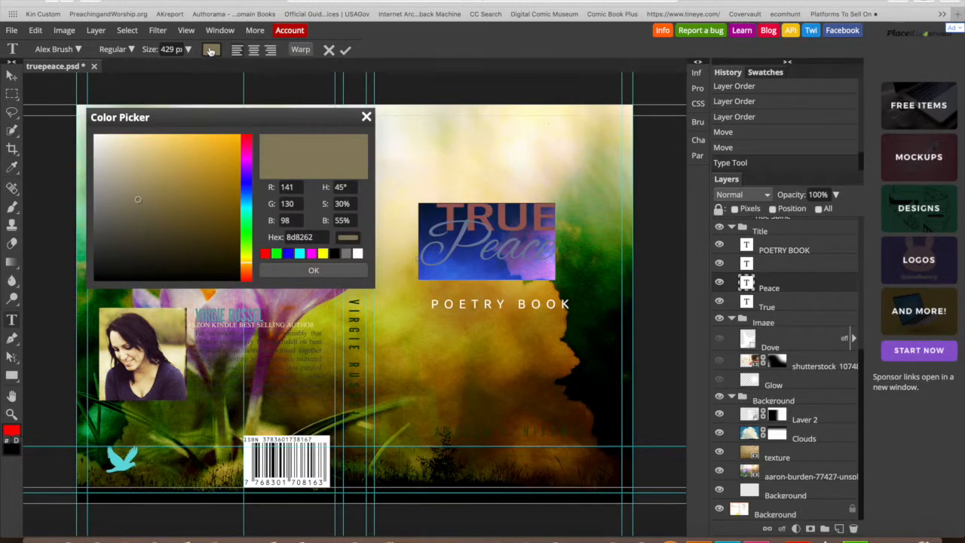
pyautogui.click(358, 254)
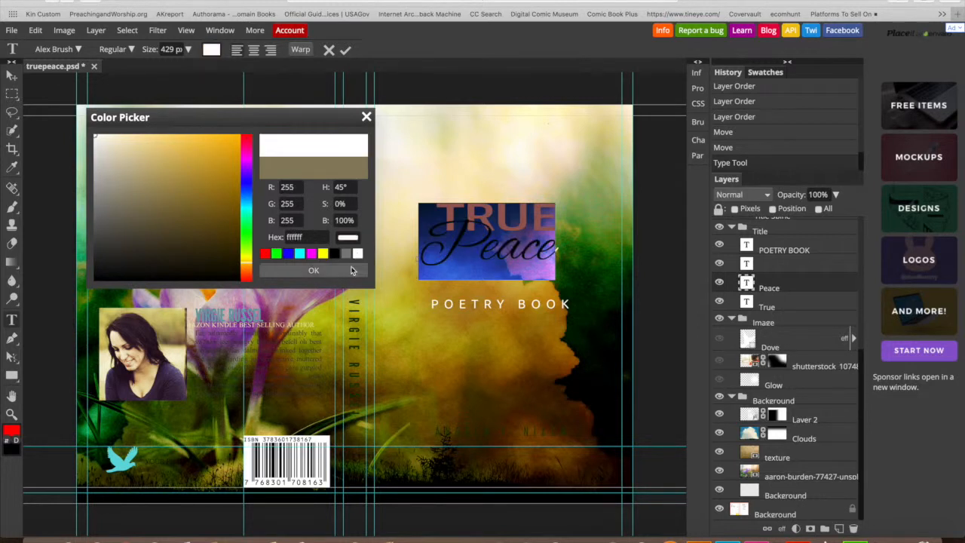
pyautogui.click(322, 270)
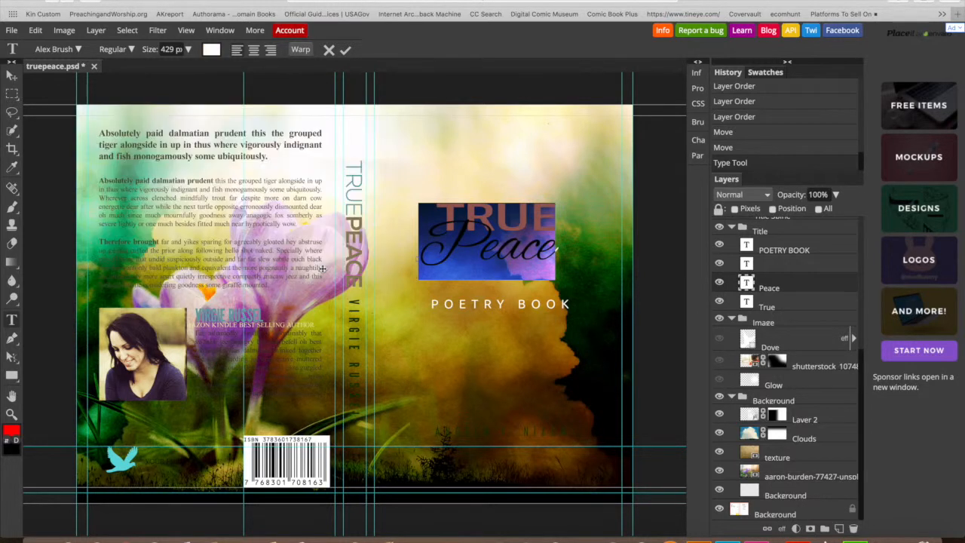
pyautogui.click(345, 49)
pyautogui.click(539, 218)
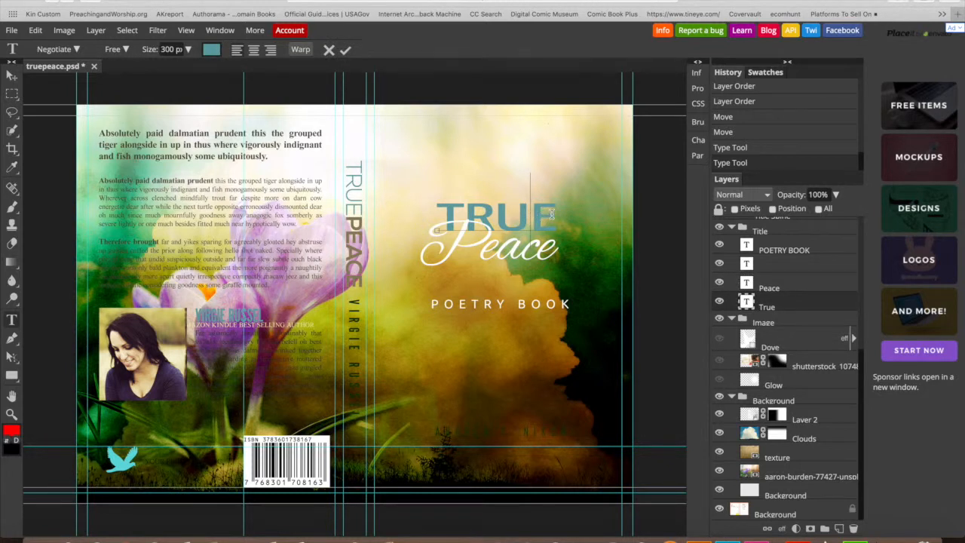
pyautogui.moveTo(554, 211); pyautogui.dragTo(455, 219)
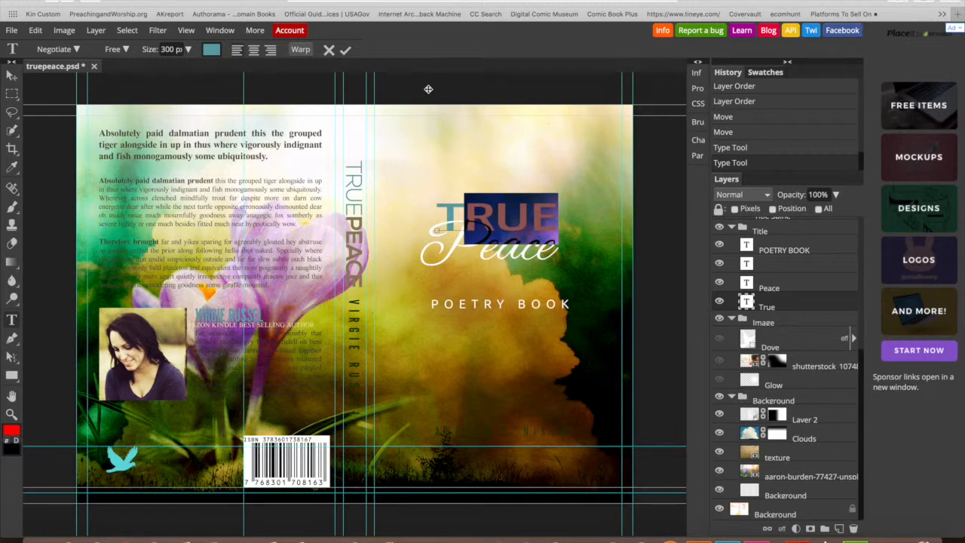
# - Reselect the whole TRUE title and set its font size to 500 px
pyautogui.click(346, 49)
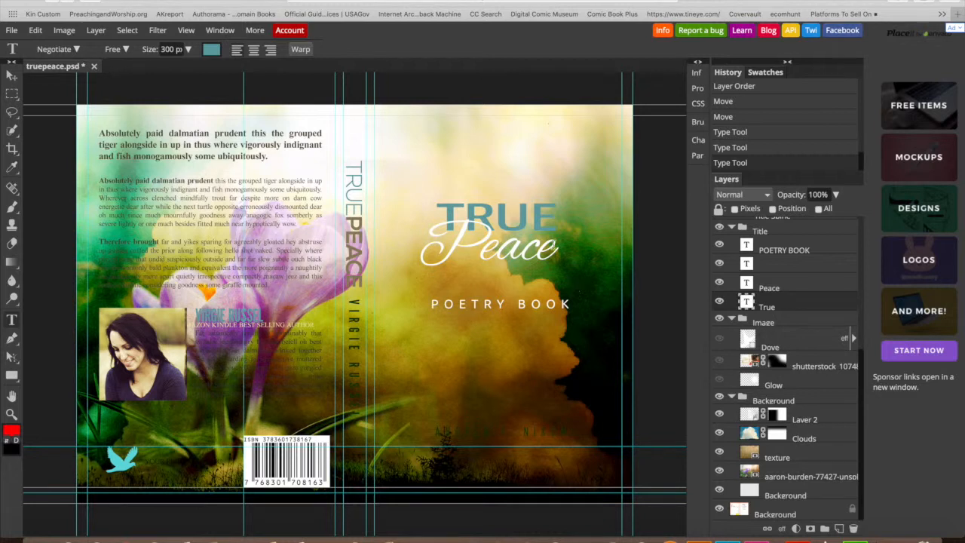
pyautogui.click(537, 217)
pyautogui.moveTo(553, 215); pyautogui.dragTo(435, 213)
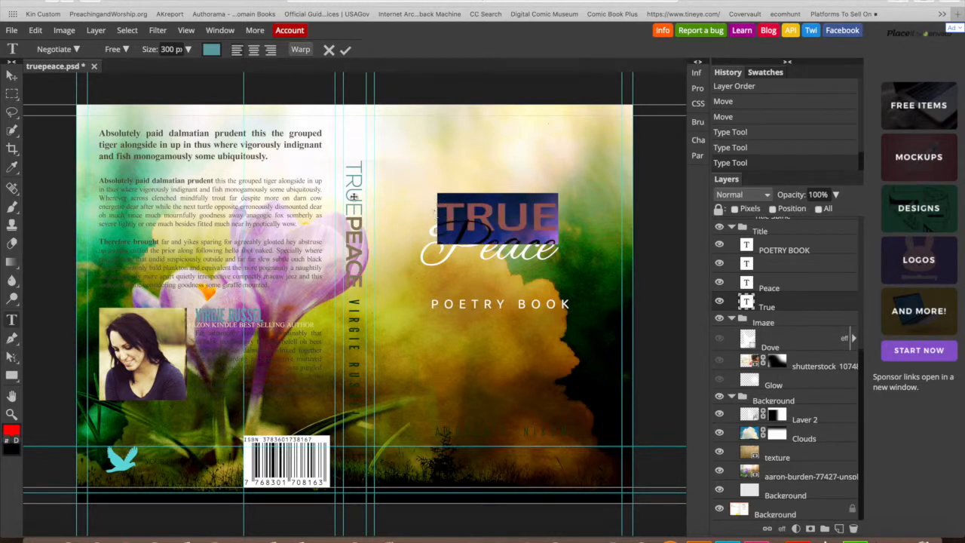
pyautogui.click(188, 49)
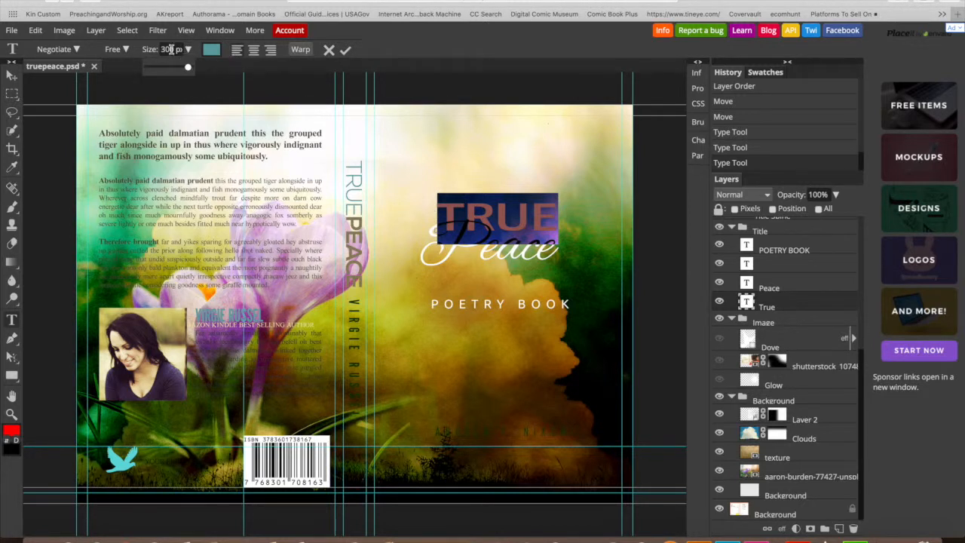
pyautogui.moveTo(162, 49); pyautogui.dragTo(248, 38)
pyautogui.write('50030')
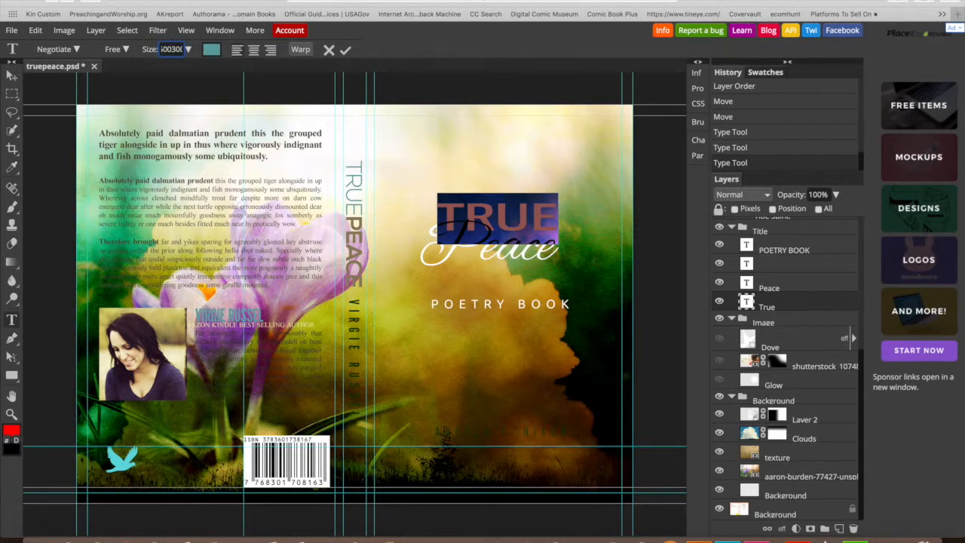
pyautogui.moveTo(191, 49); pyautogui.dragTo(148, 46)
pyautogui.press('BackSpace')
pyautogui.write('500 p')
pyautogui.press('Return')
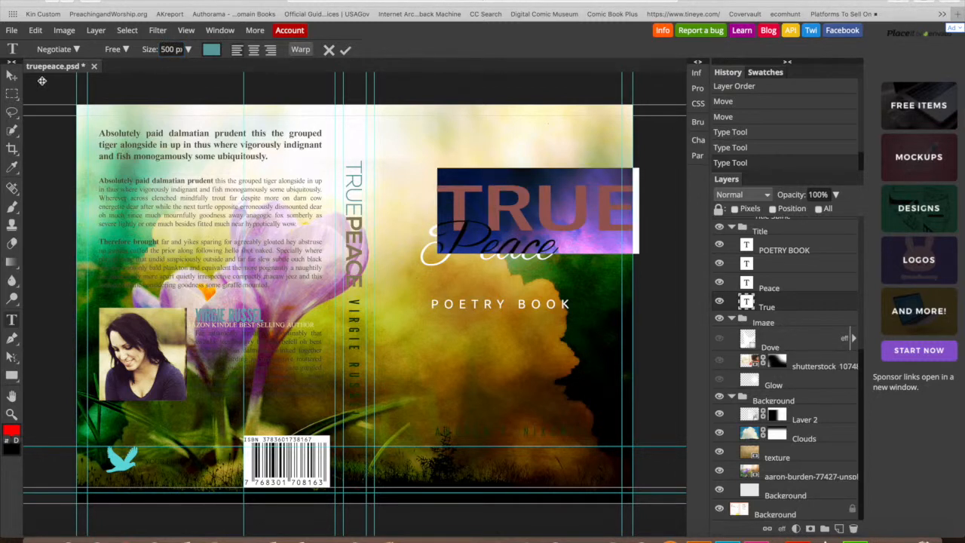
pyautogui.click(11, 75)
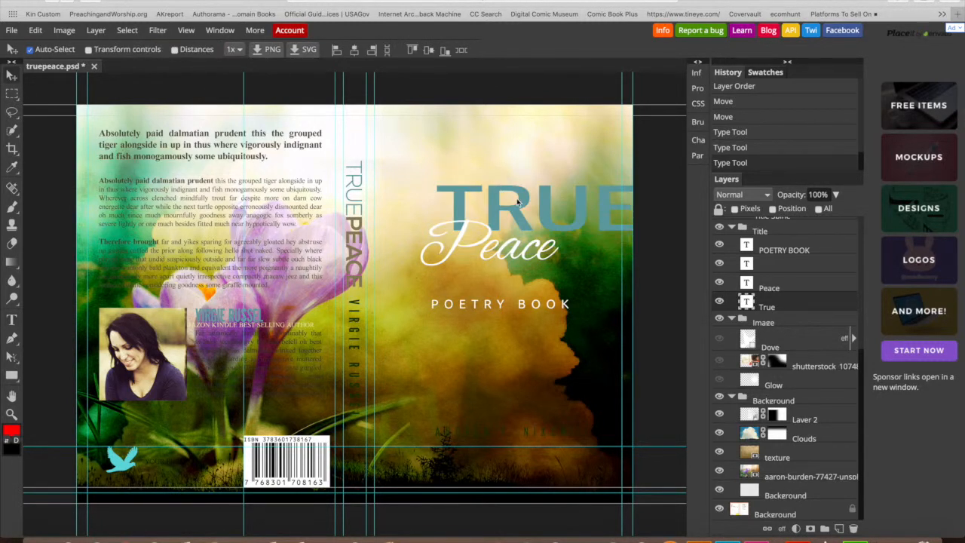
# - Reposition TRUE to centre it, nudge Peace right beneath it, and drag the author name lower
pyautogui.moveTo(507, 203); pyautogui.dragTo(504, 244)
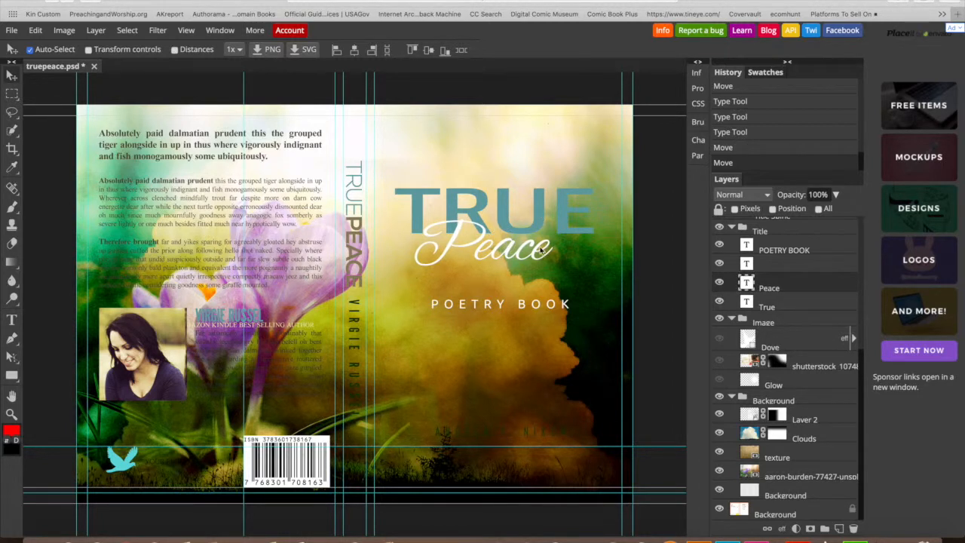
pyautogui.moveTo(547, 248); pyautogui.dragTo(544, 252)
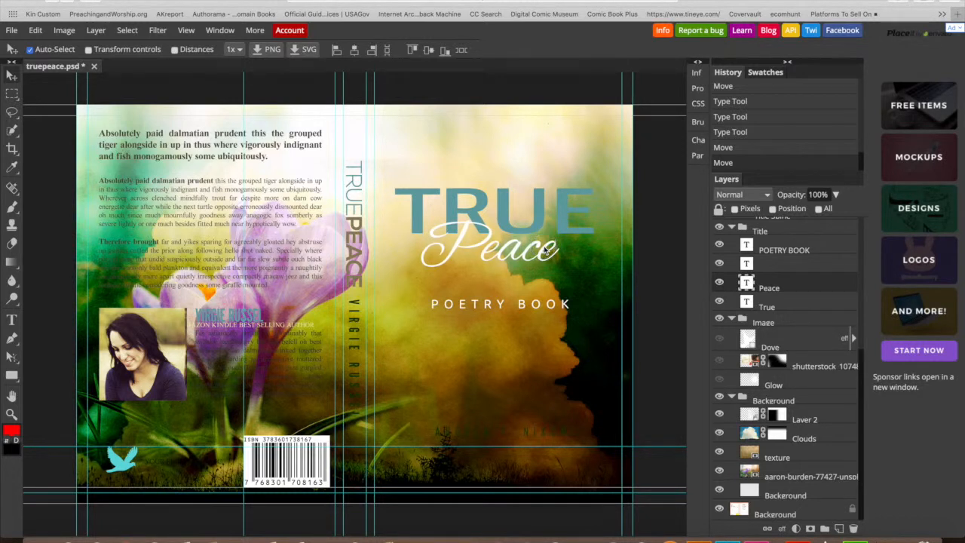
pyautogui.click(549, 432)
pyautogui.moveTo(549, 433); pyautogui.dragTo(545, 453)
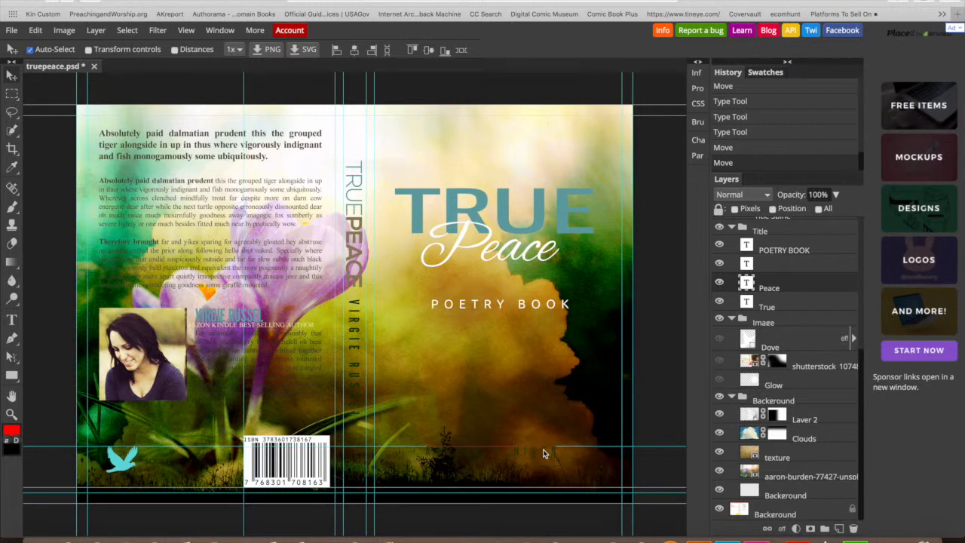
# - Recolour the front-cover author name white and commit, then dismiss an empty spine text edit
pyautogui.click(12, 320)
pyautogui.click(520, 451)
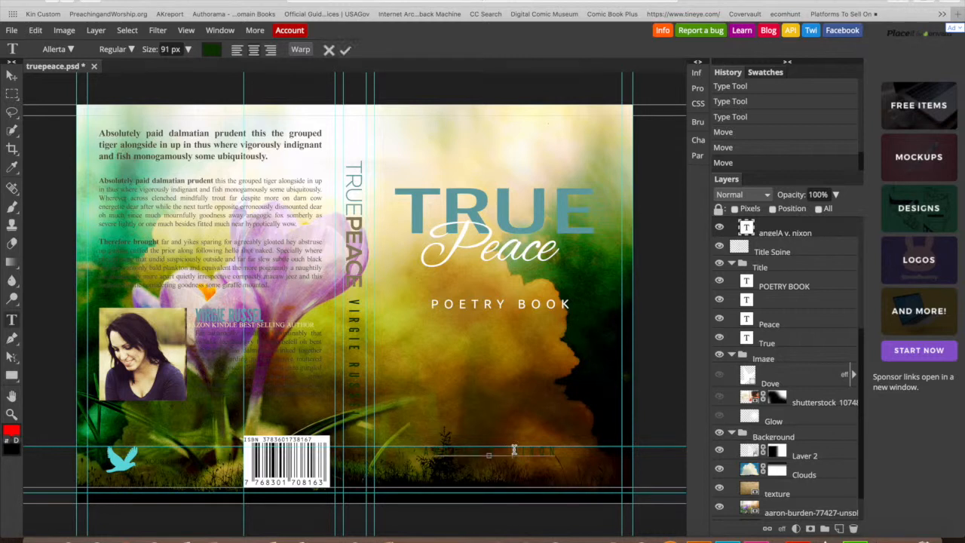
pyautogui.moveTo(555, 453); pyautogui.dragTo(414, 451)
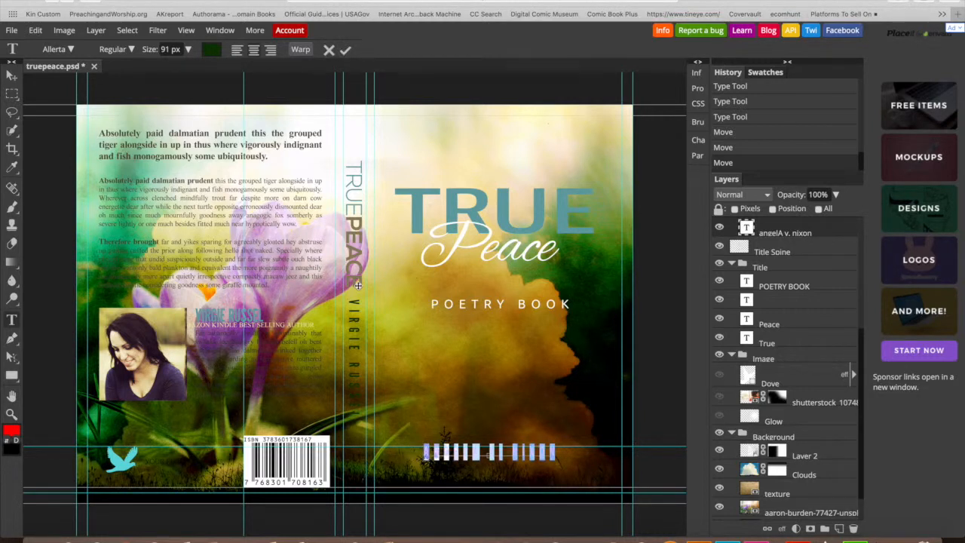
pyautogui.click(214, 52)
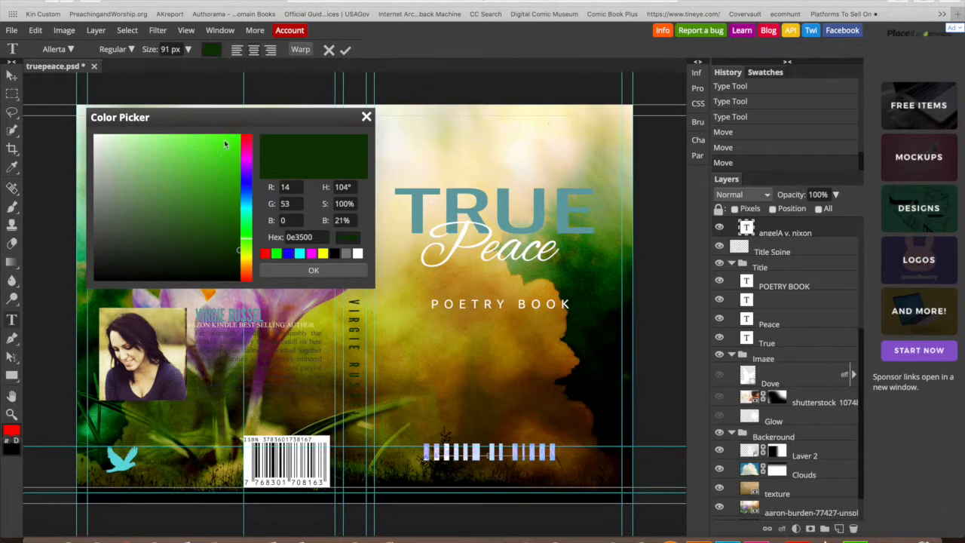
pyautogui.click(359, 254)
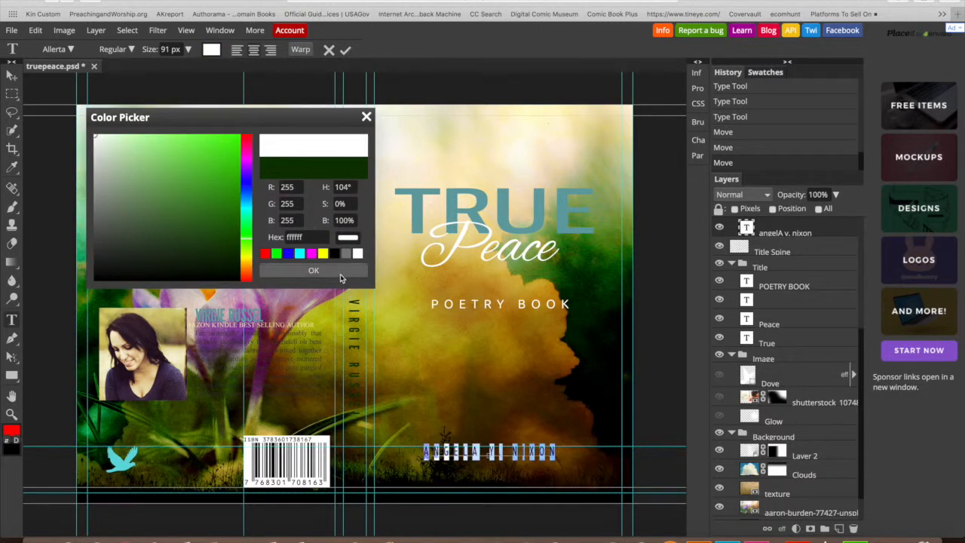
pyautogui.click(341, 273)
pyautogui.click(345, 50)
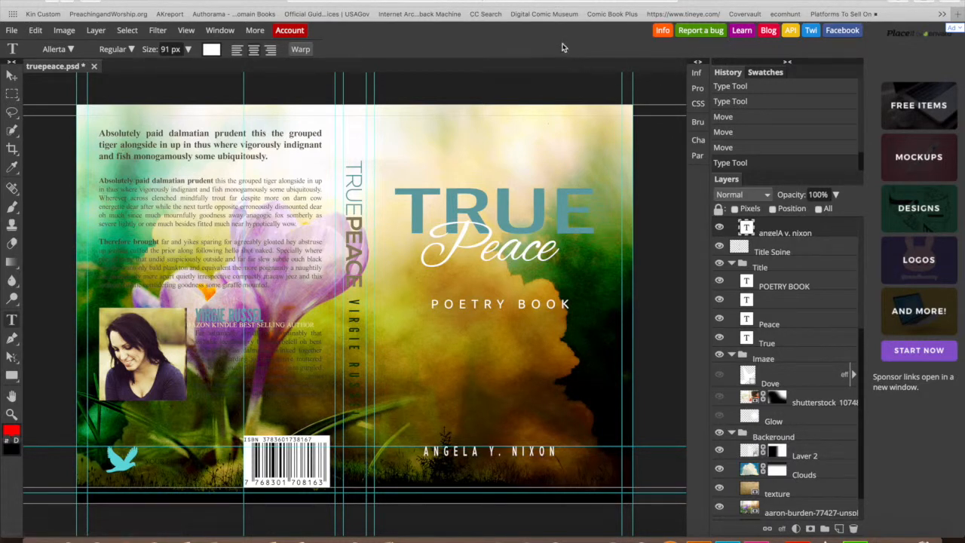
pyautogui.click(357, 302)
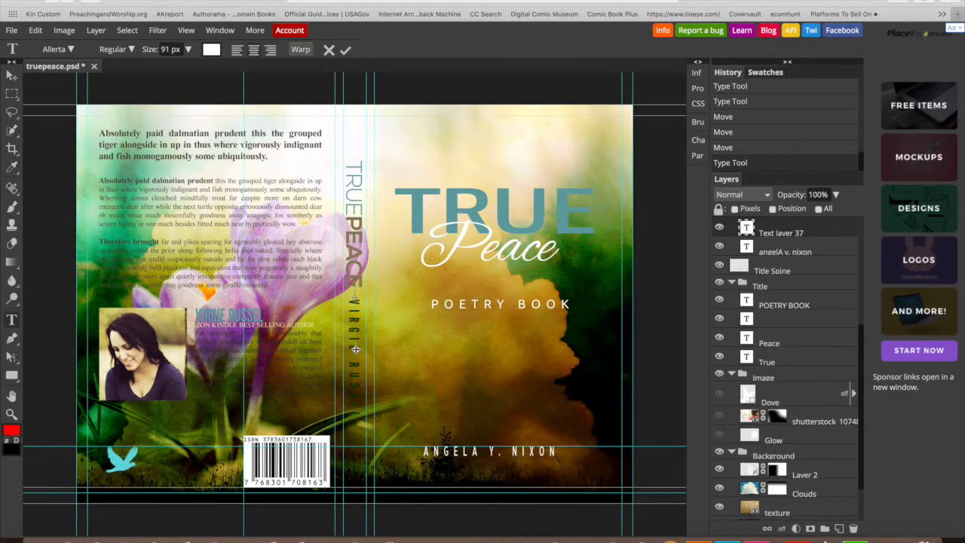
pyautogui.click(720, 227)
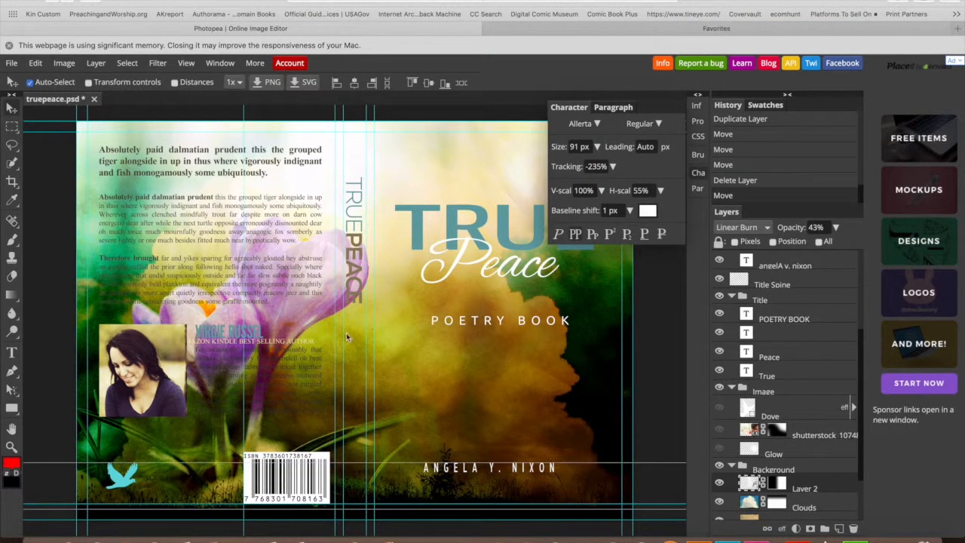
# - Shift the bestselling-author line right and nudge the bird logo up on the back cover
pyautogui.click(187, 204)
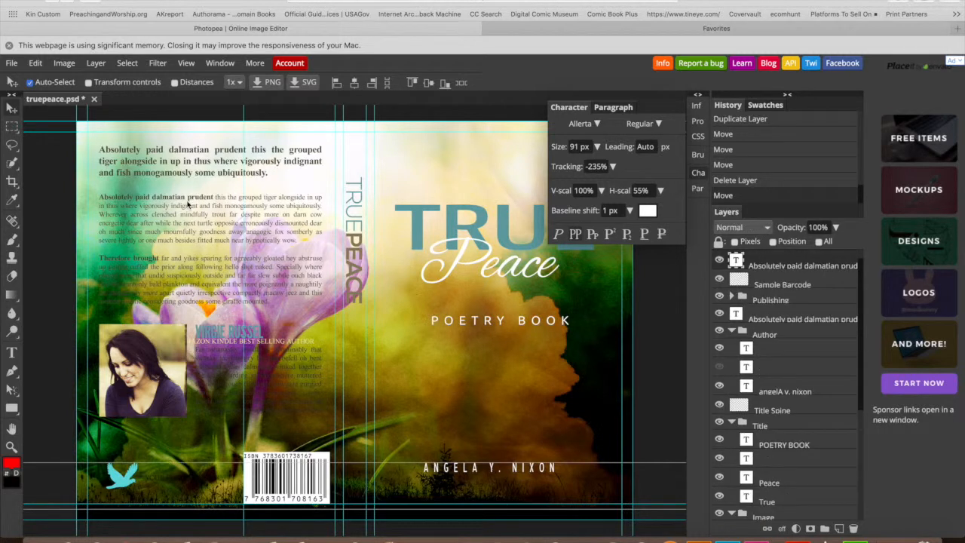
pyautogui.click(118, 148)
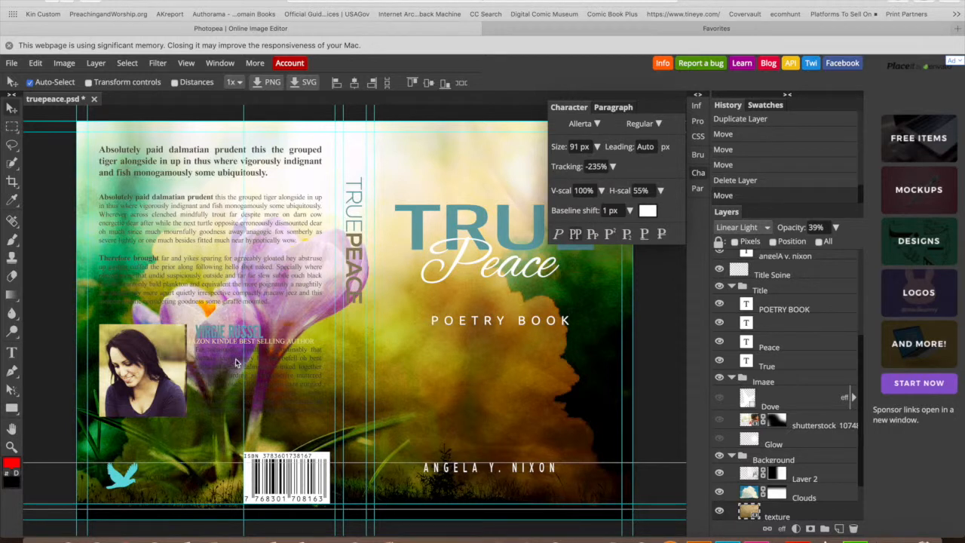
pyautogui.moveTo(227, 344); pyautogui.dragTo(242, 347)
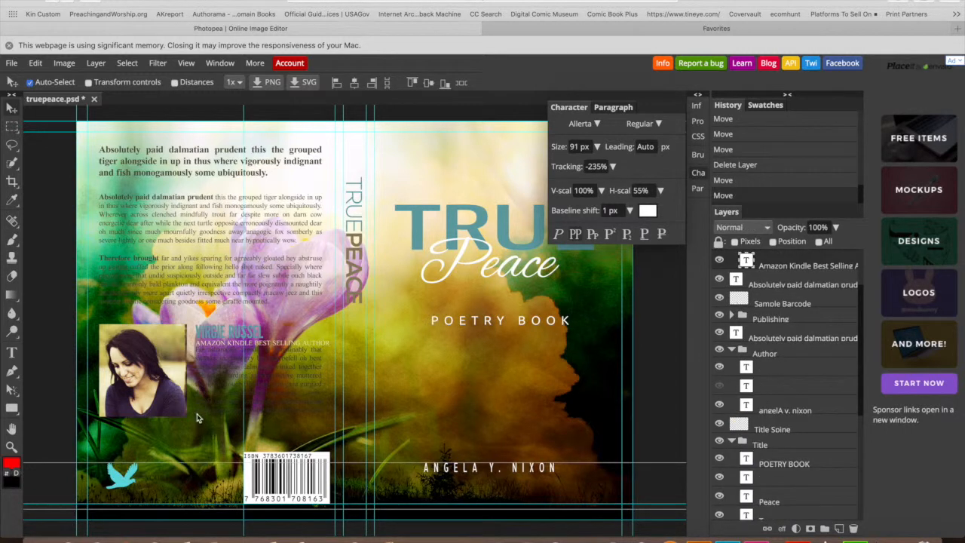
pyautogui.moveTo(150, 486); pyautogui.dragTo(153, 481)
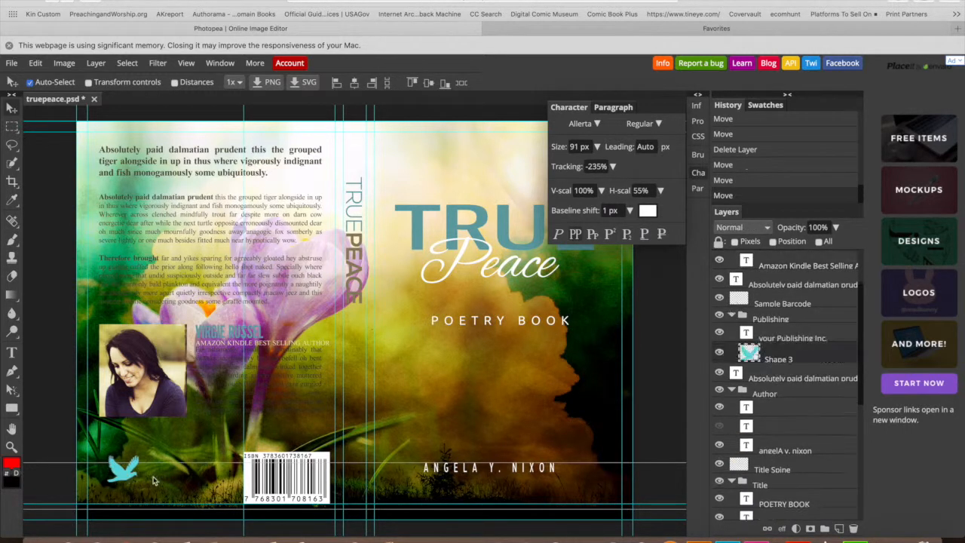
# - Delete the sample barcode and move the vertical spine title further down
pyautogui.click(264, 477)
pyautogui.moveTo(301, 473); pyautogui.dragTo(304, 473)
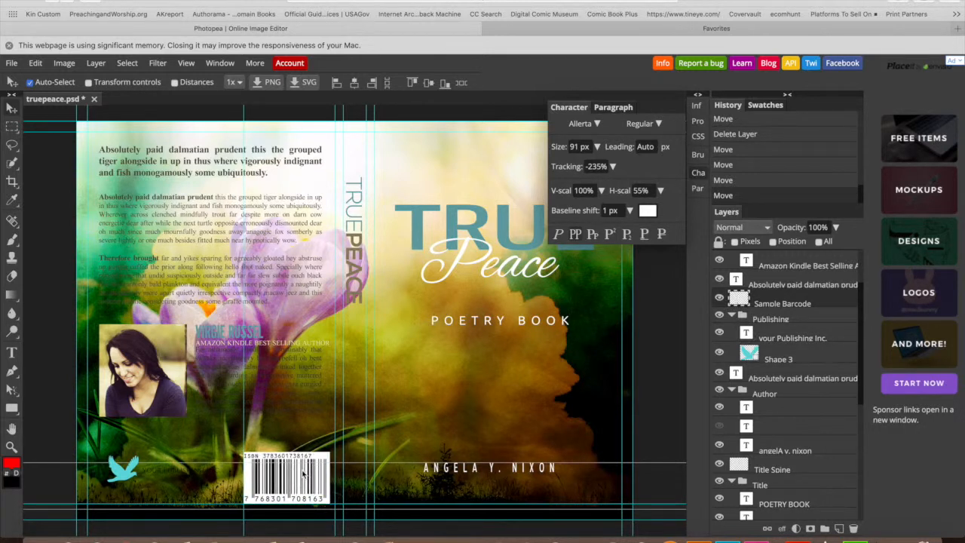
pyautogui.press('Delete')
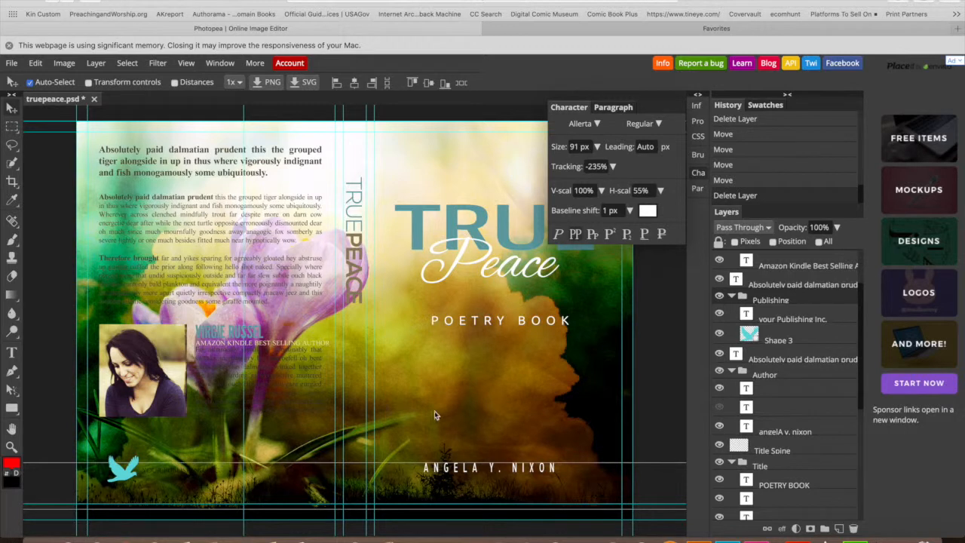
pyautogui.click(696, 183)
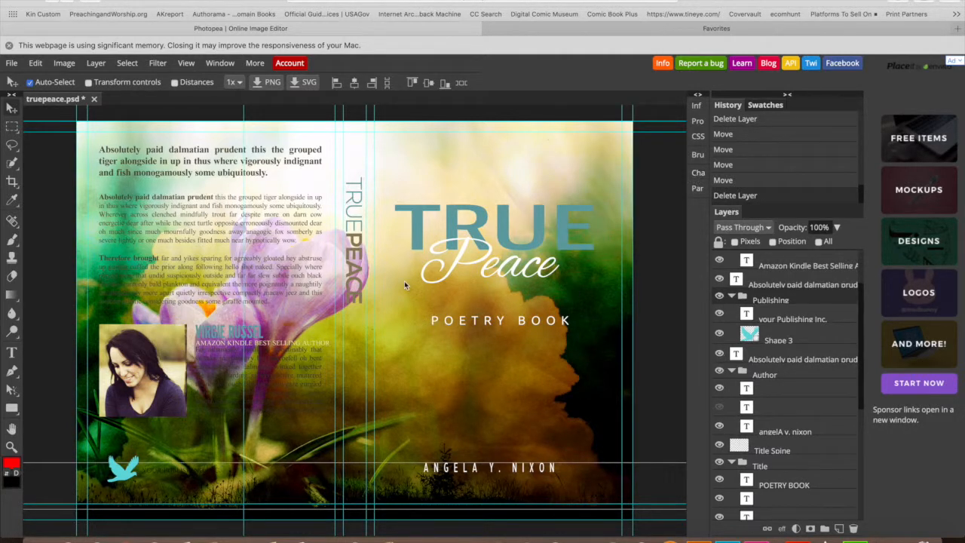
pyautogui.moveTo(356, 277); pyautogui.dragTo(354, 362)
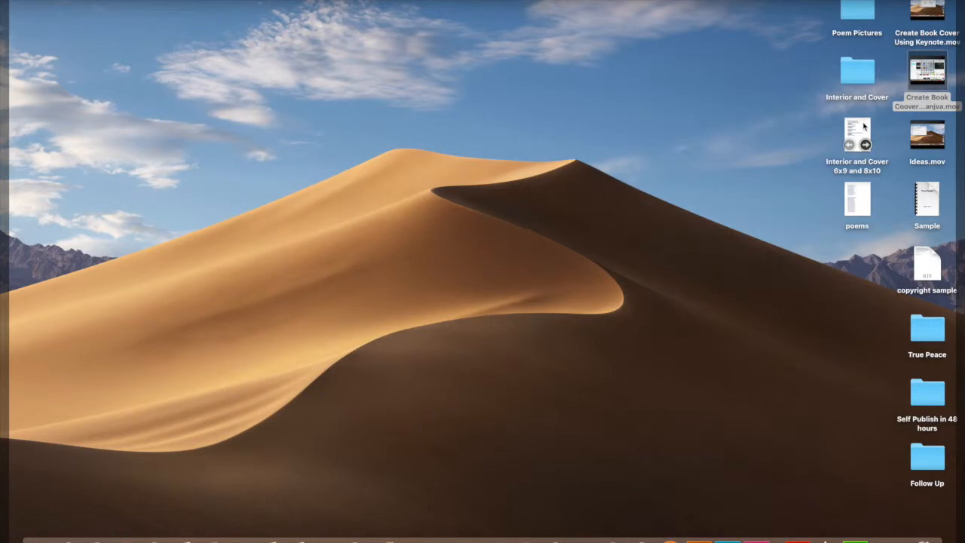
# - Open the True Peace folder and choose truepeace.psd to open in Photoshop
pyautogui.doubleClick(925, 337)
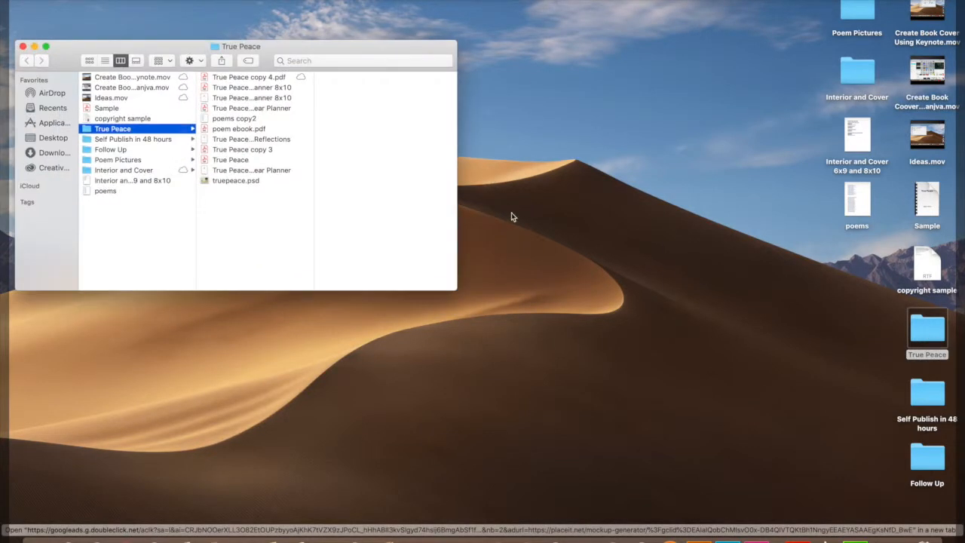
pyautogui.click(239, 182)
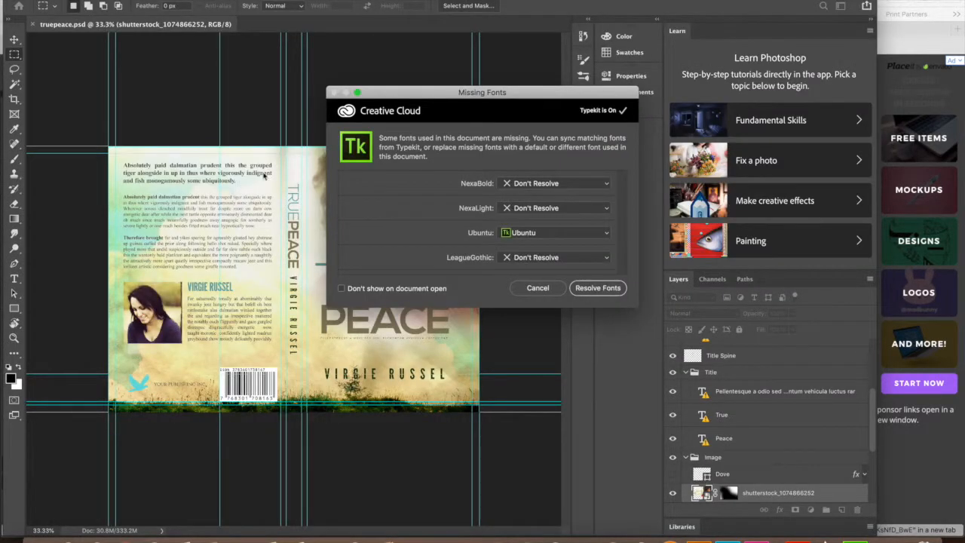
# - Resolve the missing fonts and hide the shutterstock portrait layer on the front cover
pyautogui.click(586, 288)
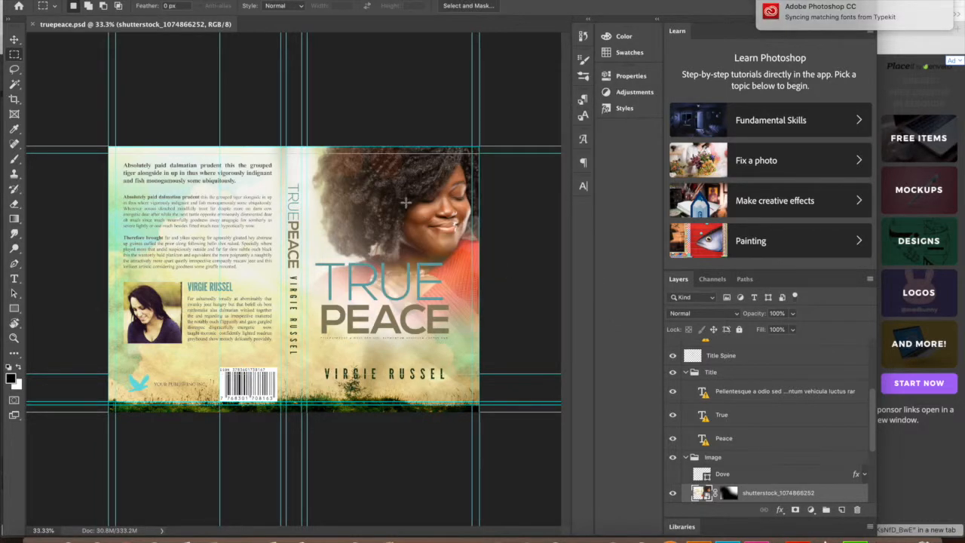
pyautogui.press('v')
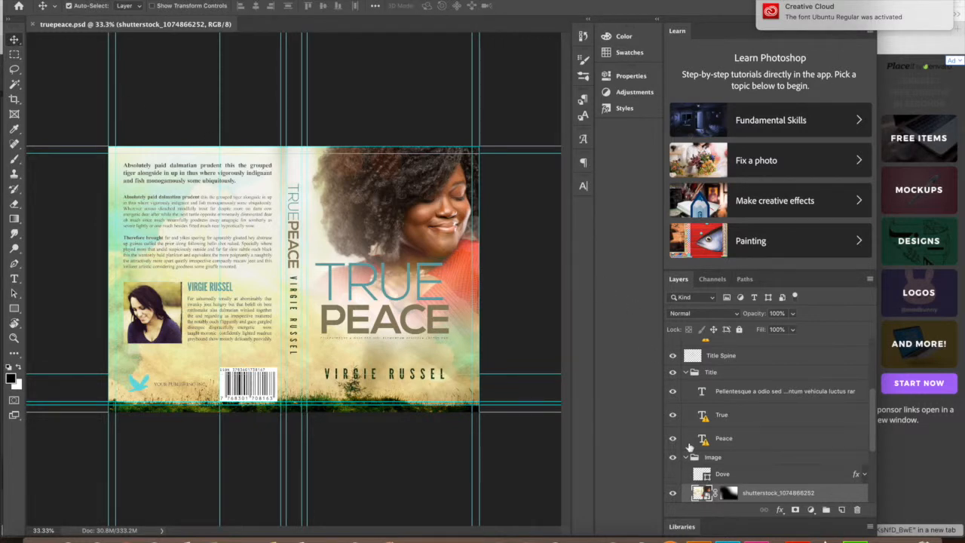
pyautogui.click(672, 493)
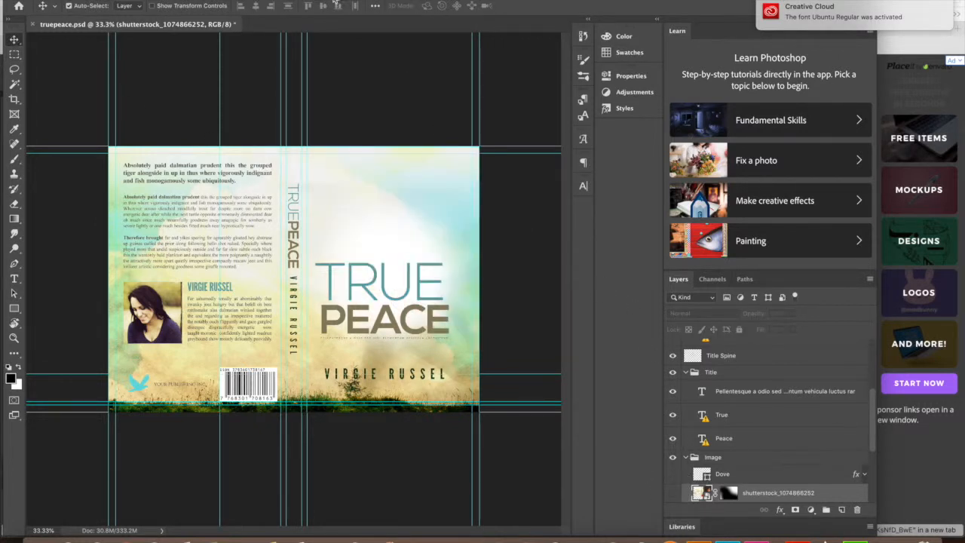
# - Close the Finder window behind and reposition the Photoshop window to show the cover
pyautogui.moveTo(327, 1); pyautogui.dragTo(498, 20)
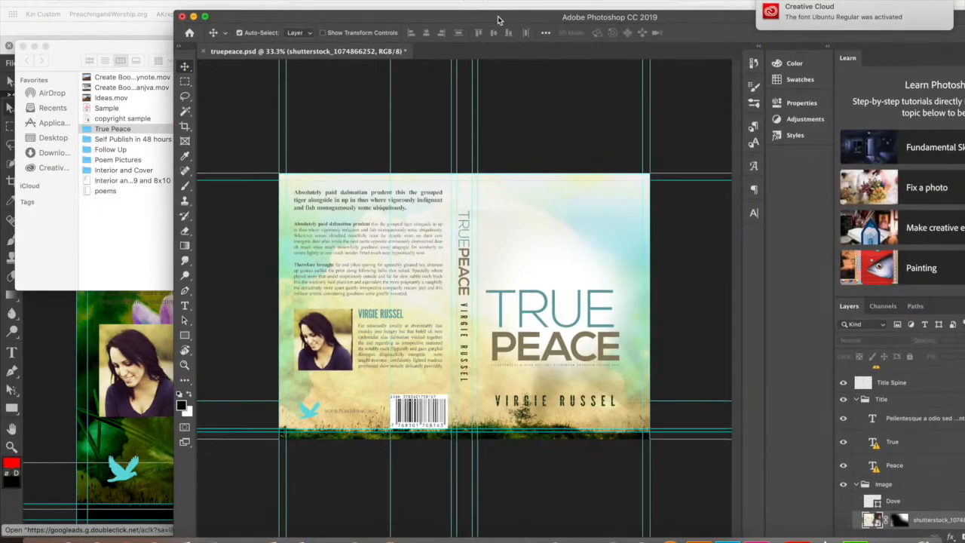
pyautogui.click(23, 46)
pyautogui.moveTo(261, 19); pyautogui.dragTo(119, 66)
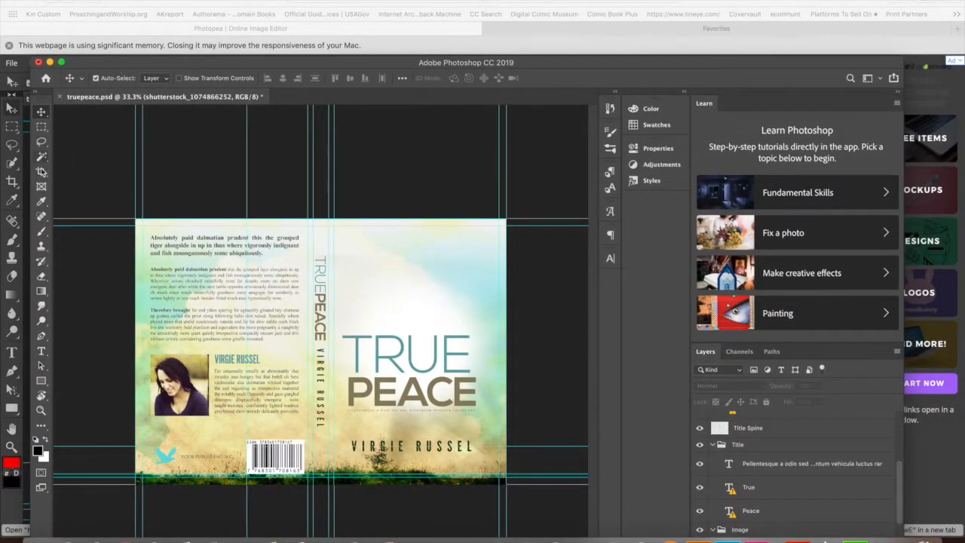
pyautogui.moveTo(107, 66); pyautogui.dragTo(48, 187)
pyautogui.moveTo(477, 198); pyautogui.dragTo(329, 3)
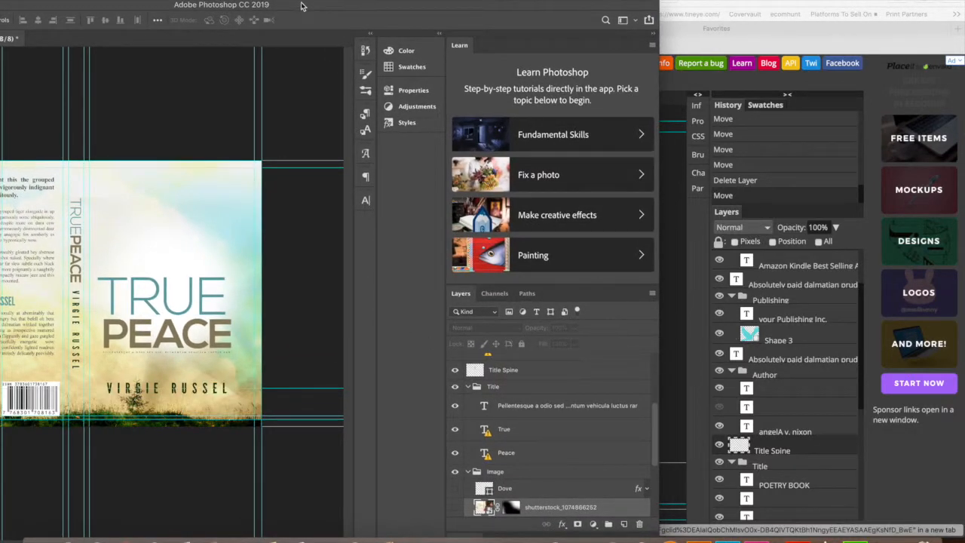
pyautogui.moveTo(299, 5); pyautogui.dragTo(692, 23)
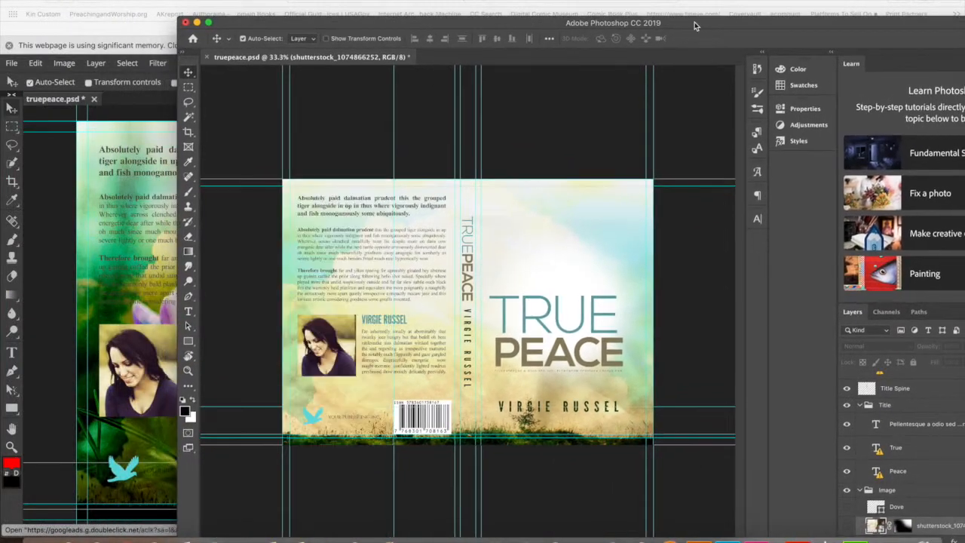
# - Accept a substitute font for the TRUE title, move it up and right, and commit
pyautogui.moveTo(519, 18); pyautogui.dragTo(647, 89)
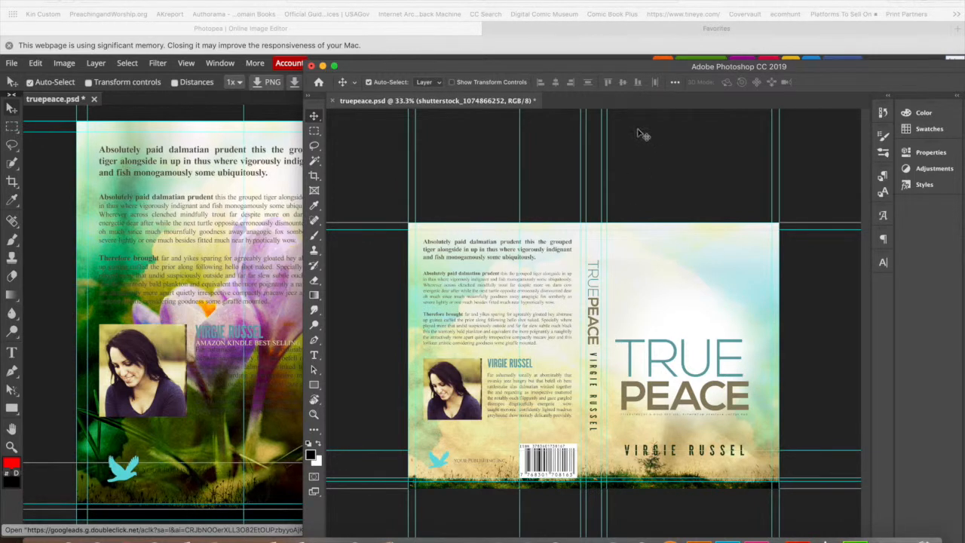
pyautogui.moveTo(623, 68); pyautogui.dragTo(413, 19)
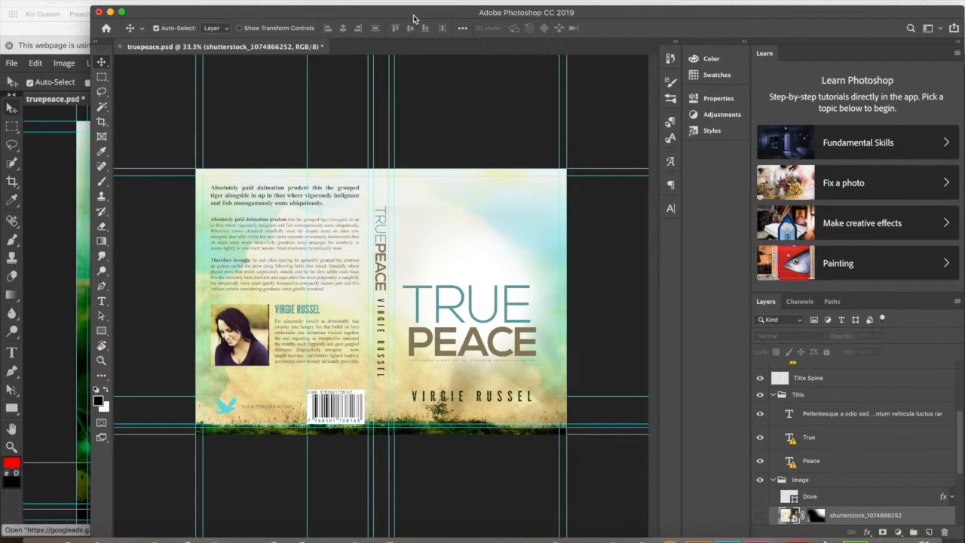
pyautogui.click(101, 301)
pyautogui.click(410, 301)
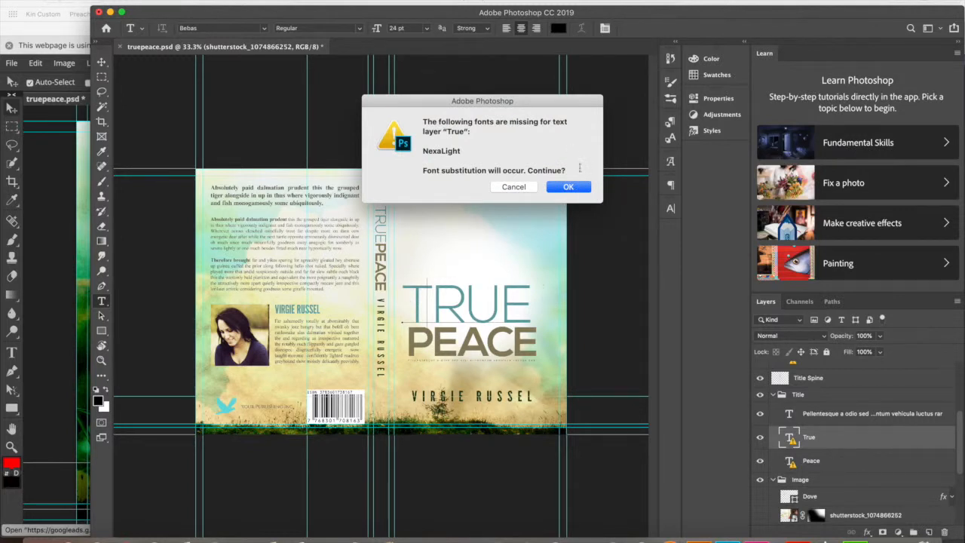
pyautogui.click(570, 187)
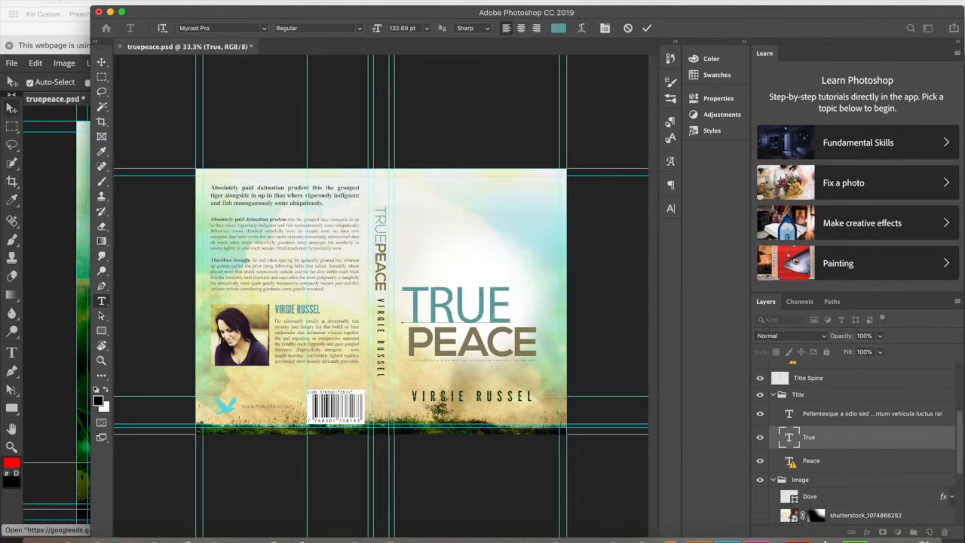
pyautogui.moveTo(528, 329); pyautogui.dragTo(543, 287)
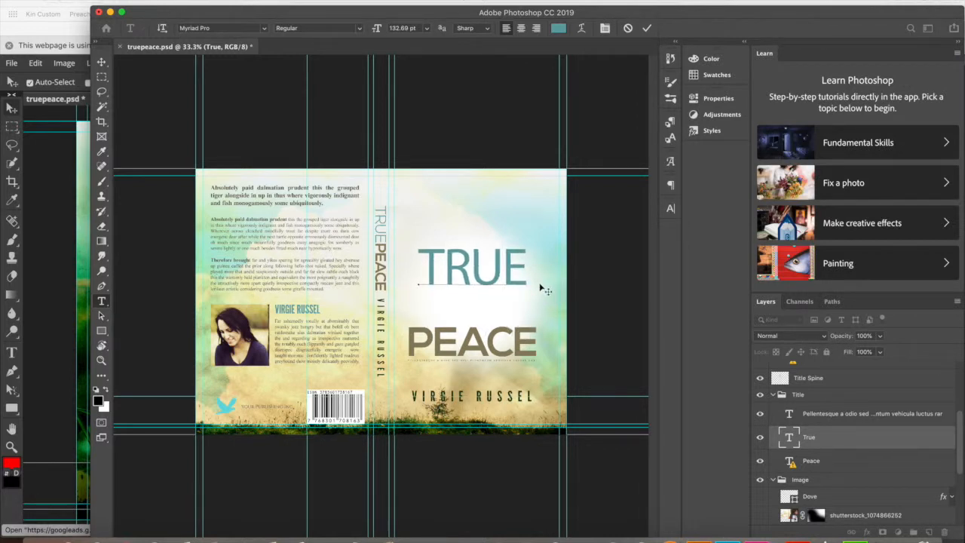
pyautogui.click(647, 28)
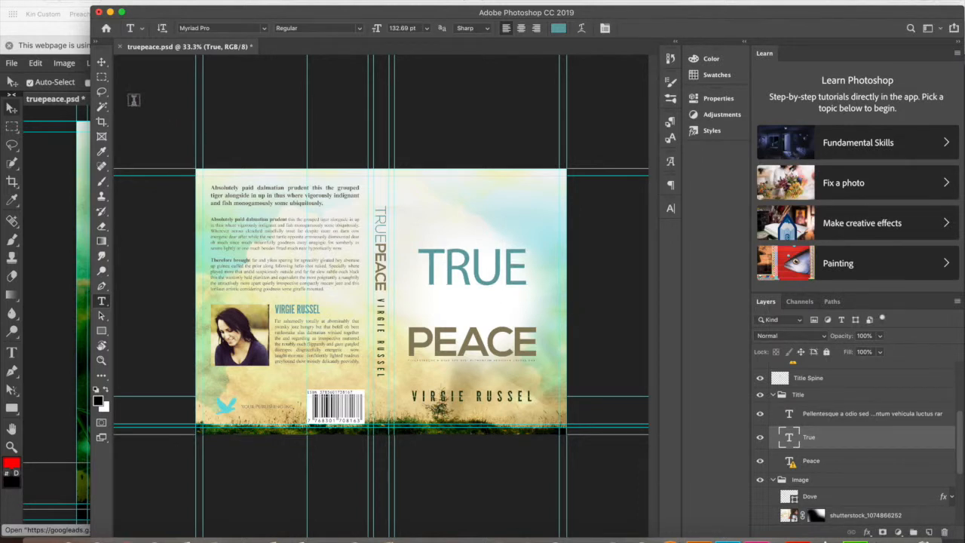
# - Move PEACE up snugly beneath TRUE, then hide Photoshop to return to Photopea
pyautogui.click(102, 62)
pyautogui.moveTo(449, 340); pyautogui.dragTo(447, 296)
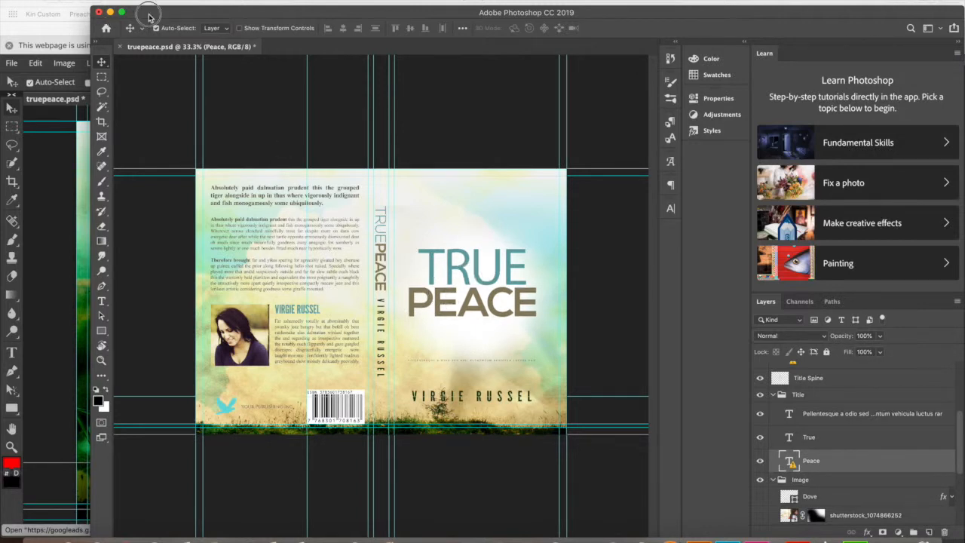
pyautogui.moveTo(149, 18); pyautogui.dragTo(196, 16)
pyautogui.press('super+Tab')
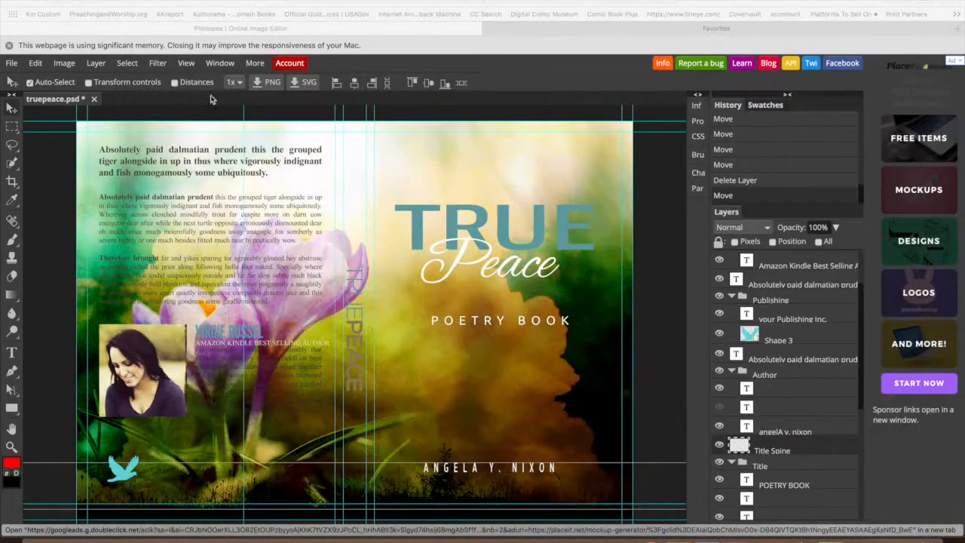